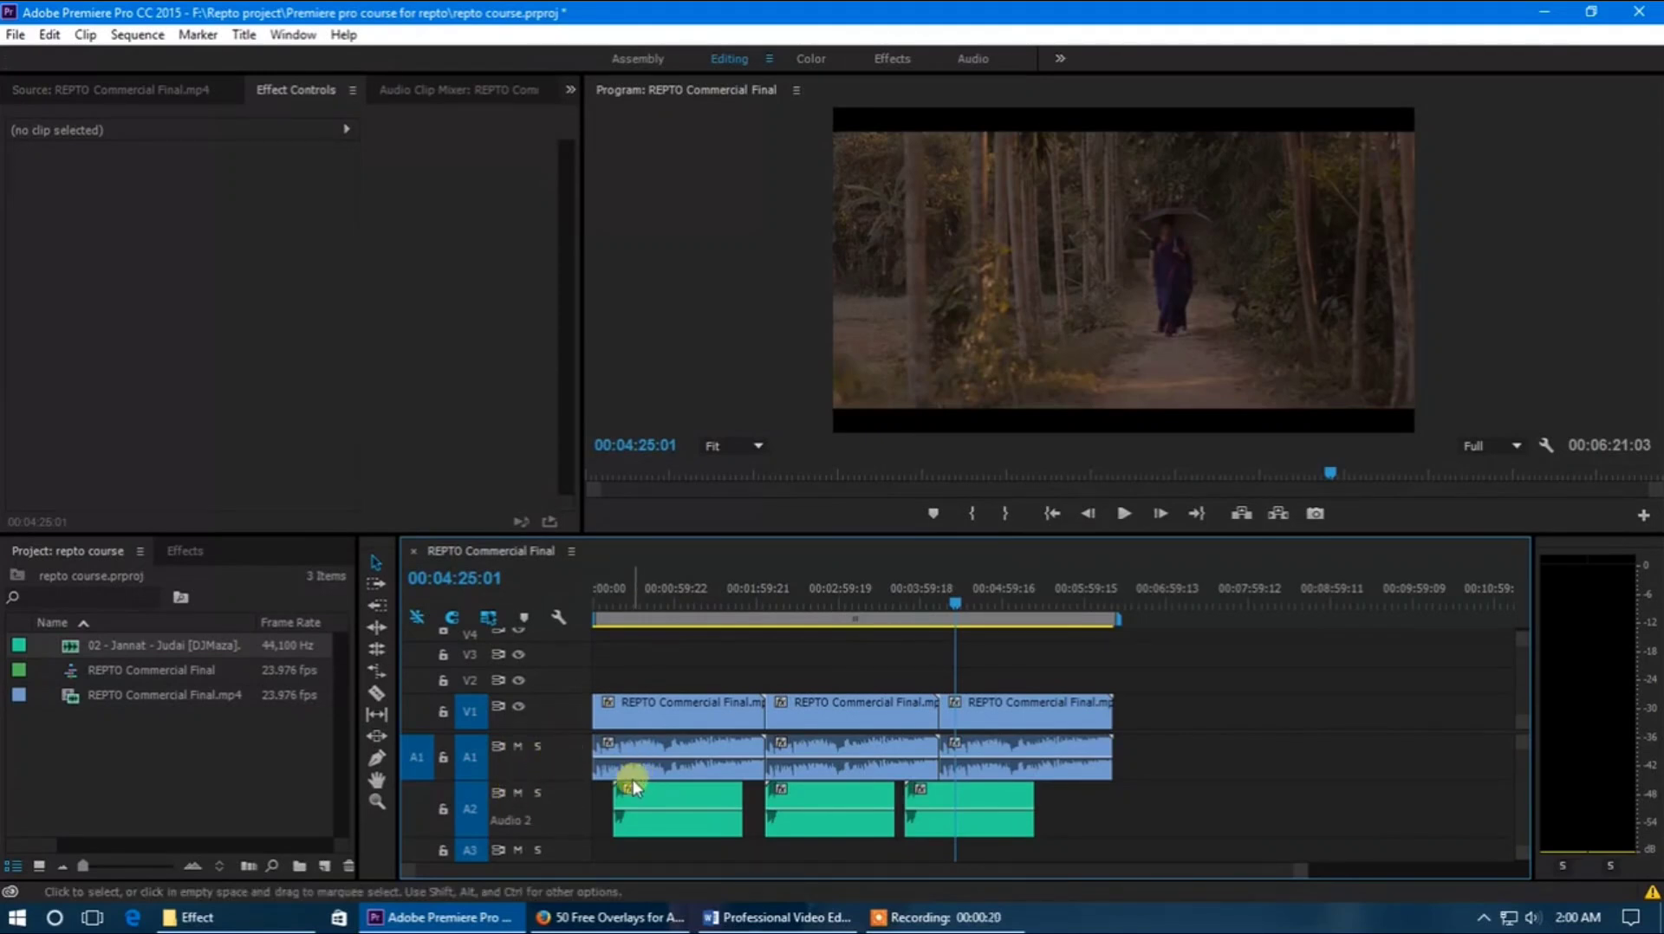
Shorten the work area bar over the first clip, and extend it back to the end of the last clip
left_click(660, 596)
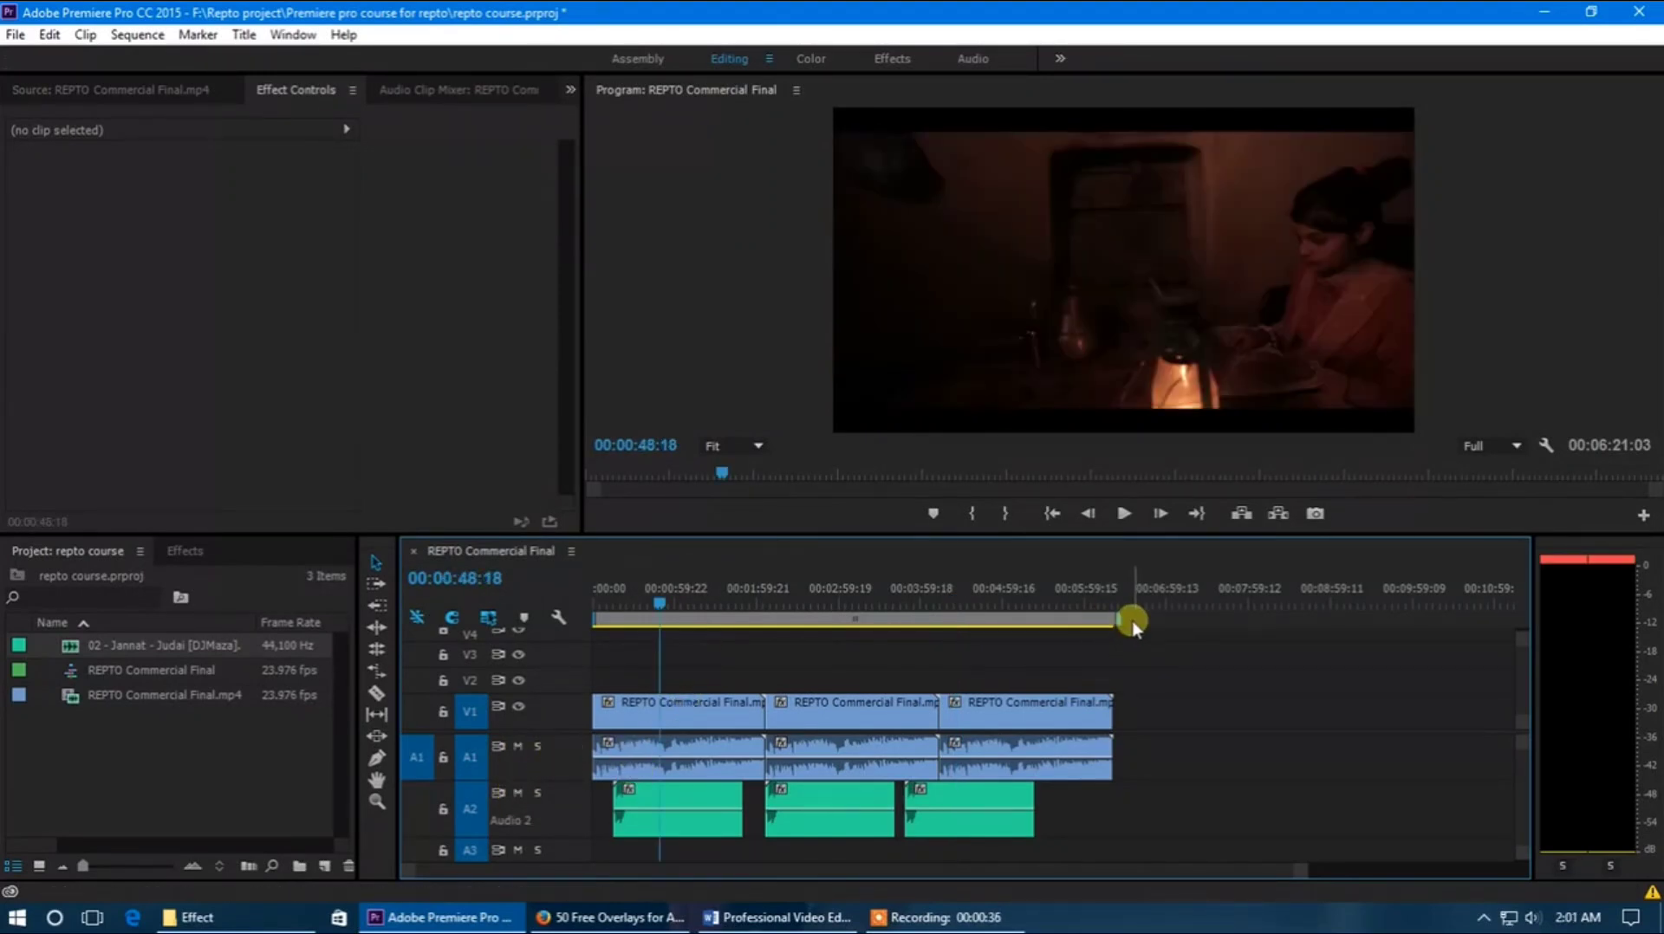
left_click_drag(1118, 621, 943, 622)
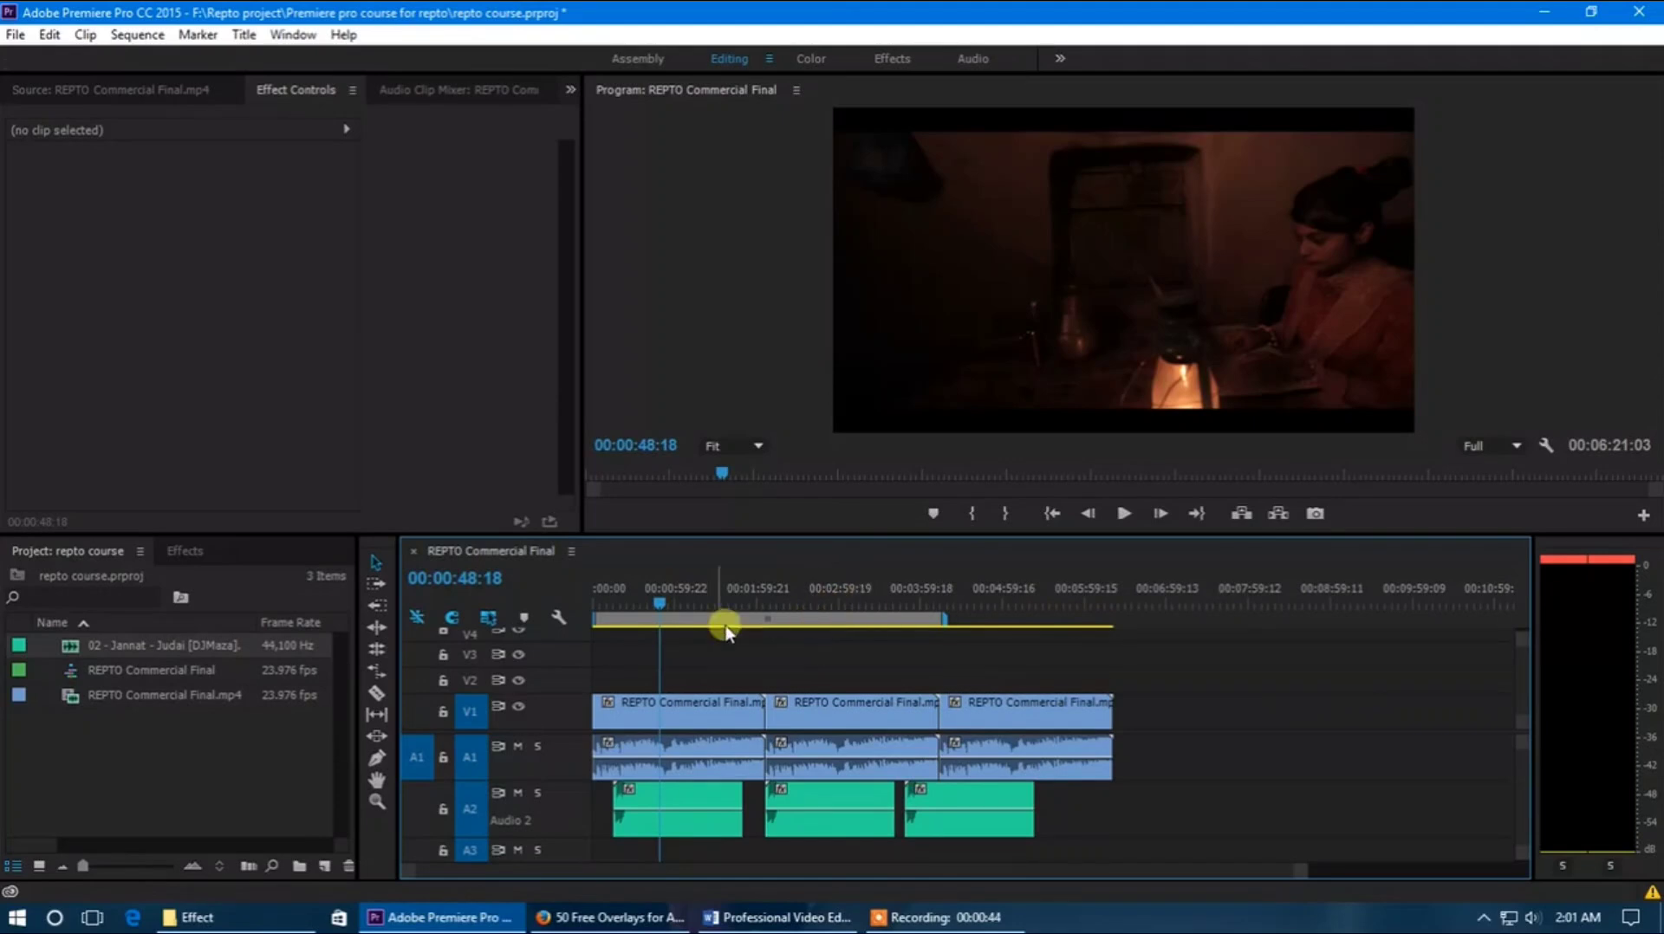
mouse_move(938, 624)
left_click_drag(943, 622, 684, 622)
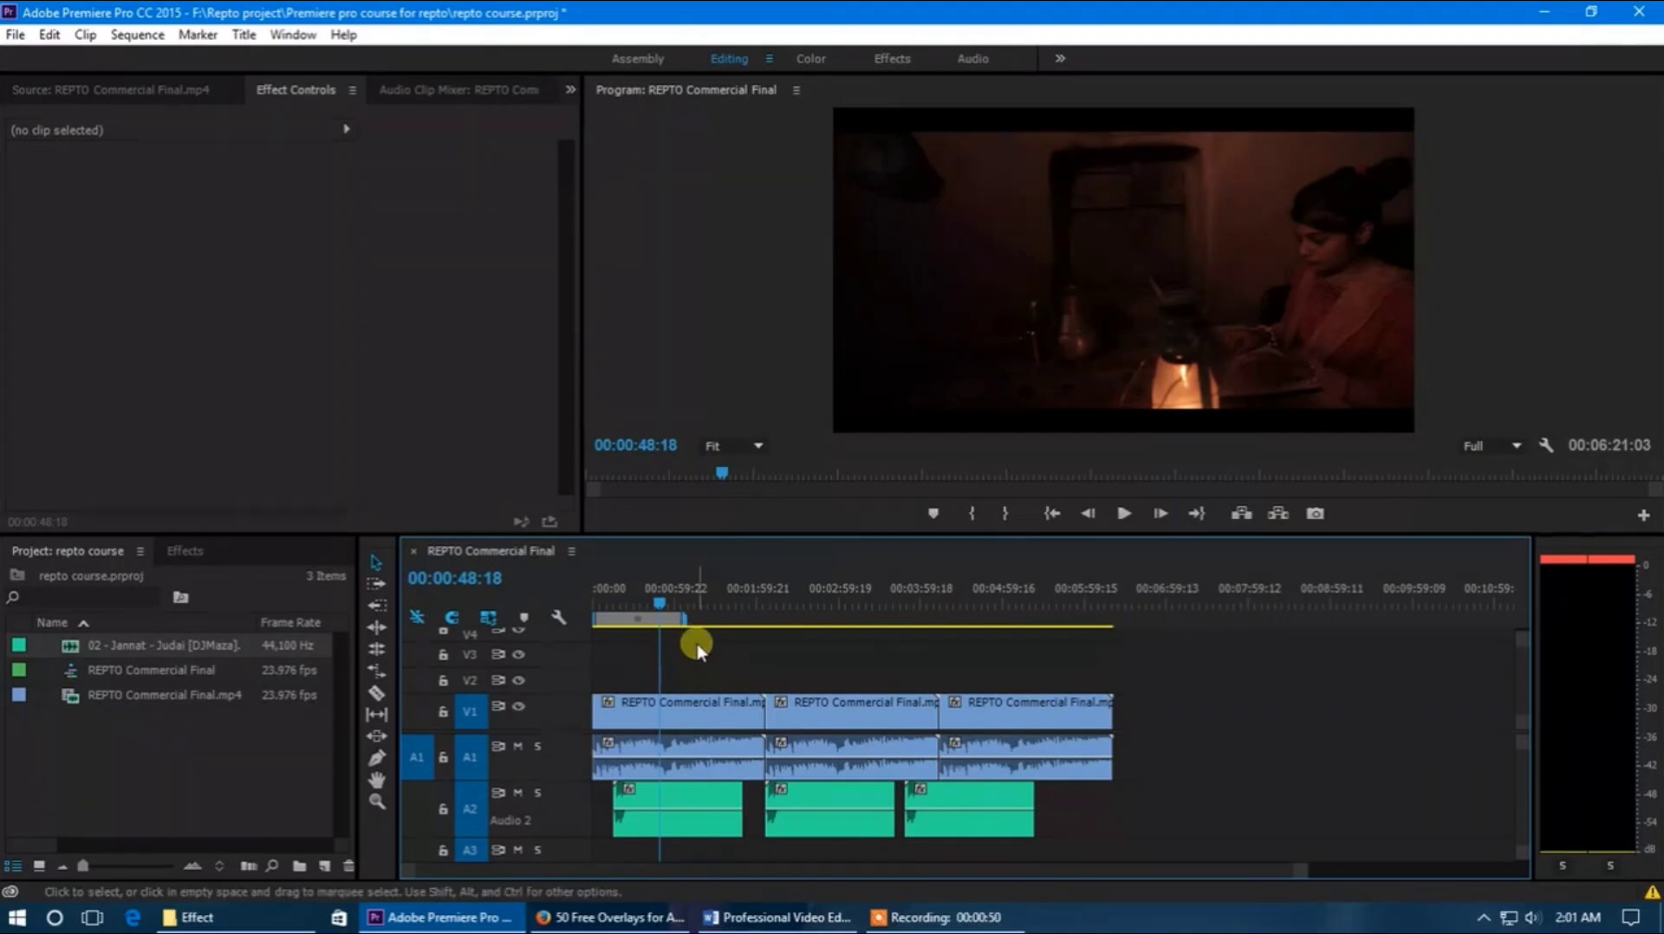
left_click_drag(685, 621, 1107, 641)
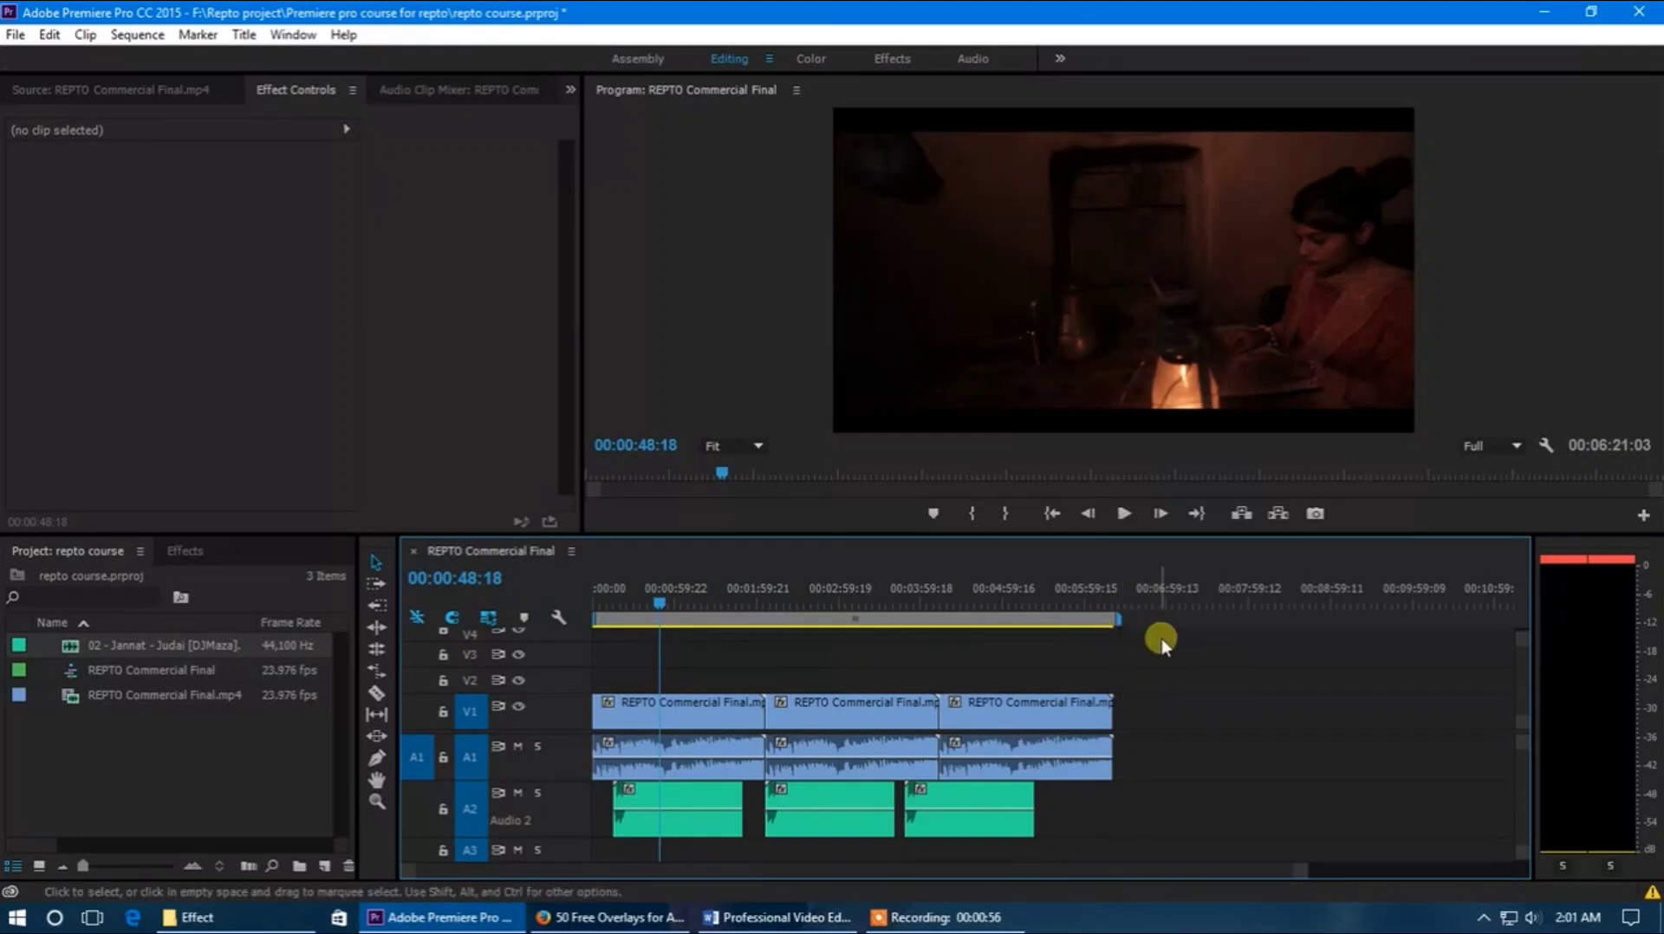
mouse_move(1118, 620)
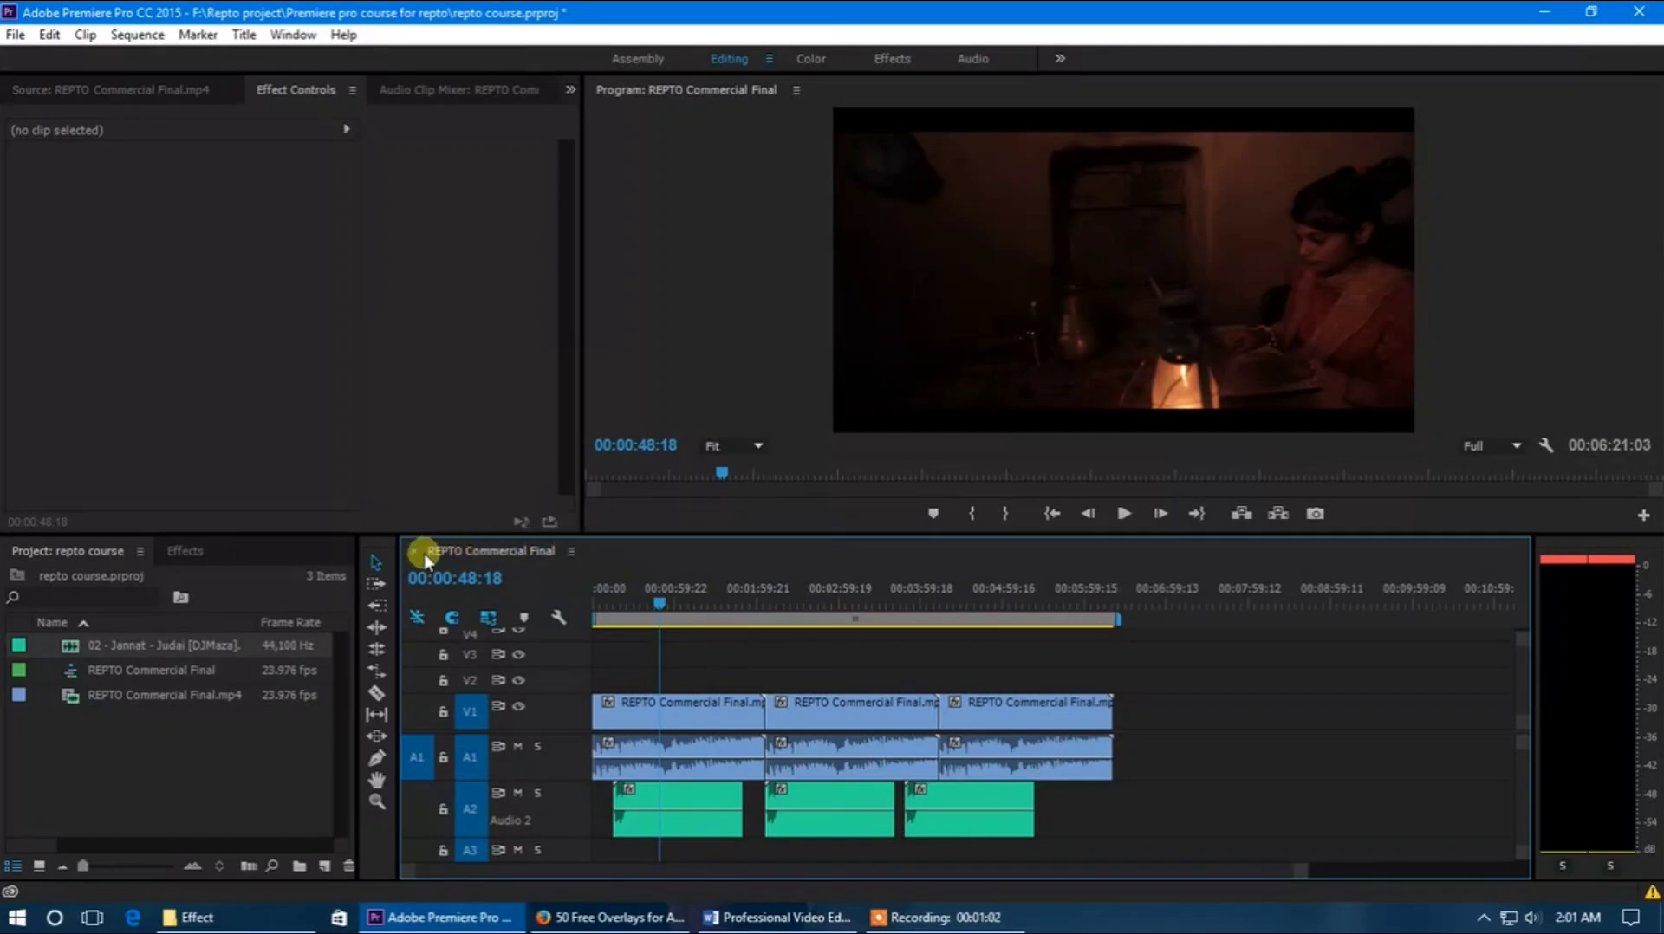
Hide the timeline's Work Area Bar and show it again
left_click(572, 552)
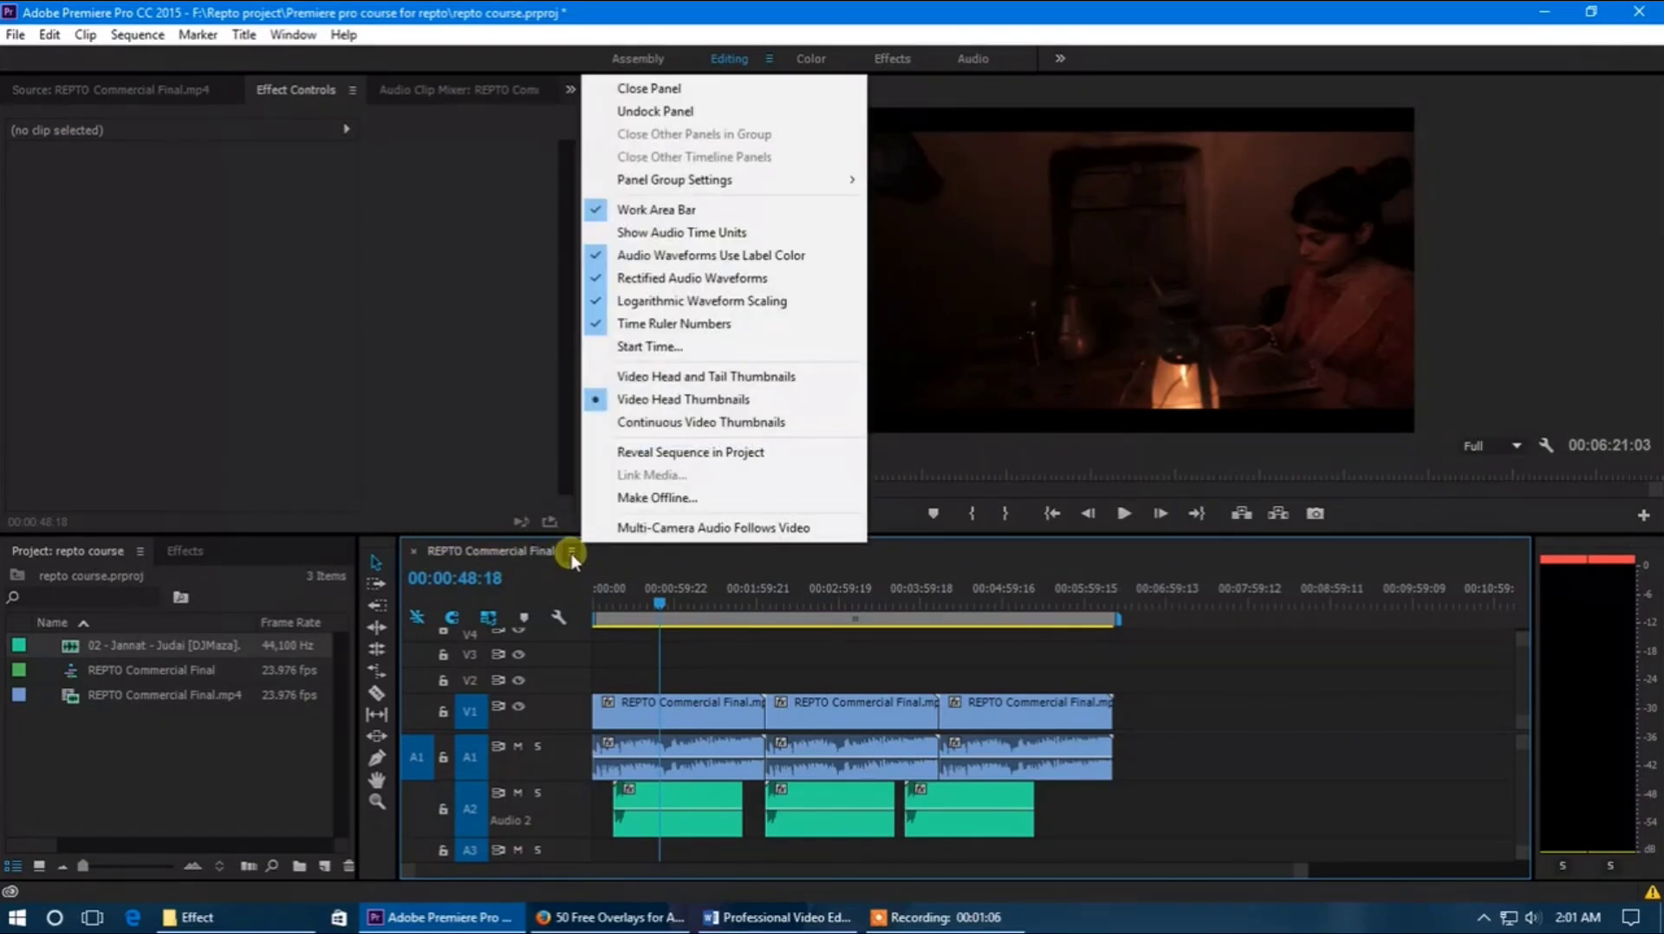
left_click(670, 212)
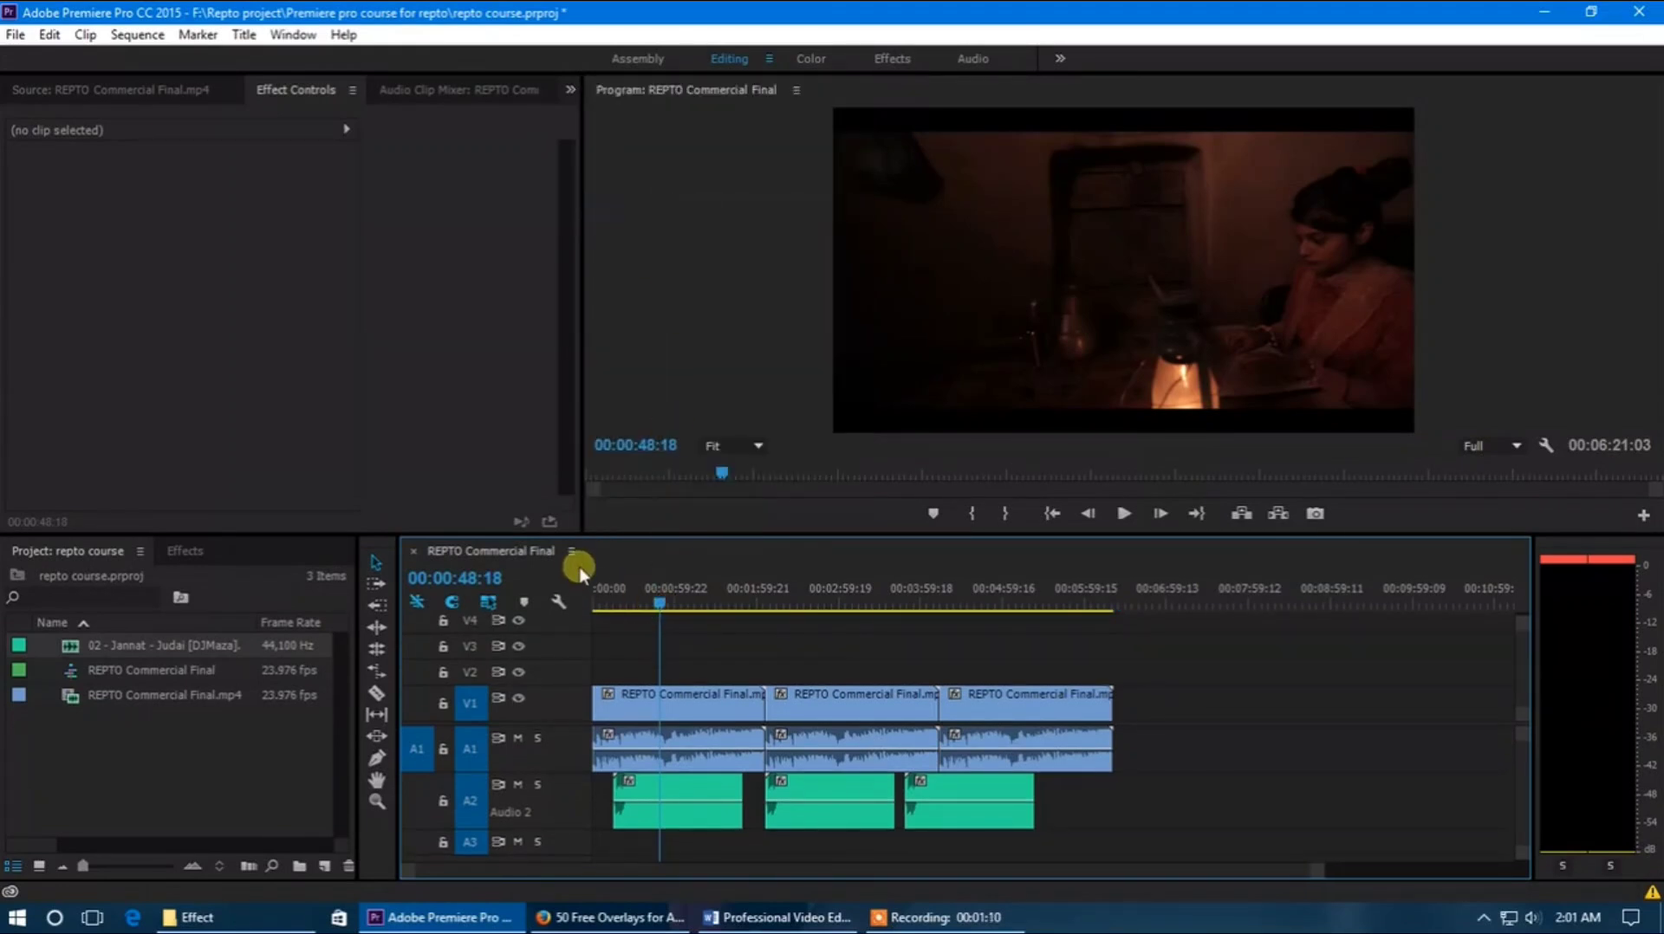
left_click(576, 566)
left_click(642, 210)
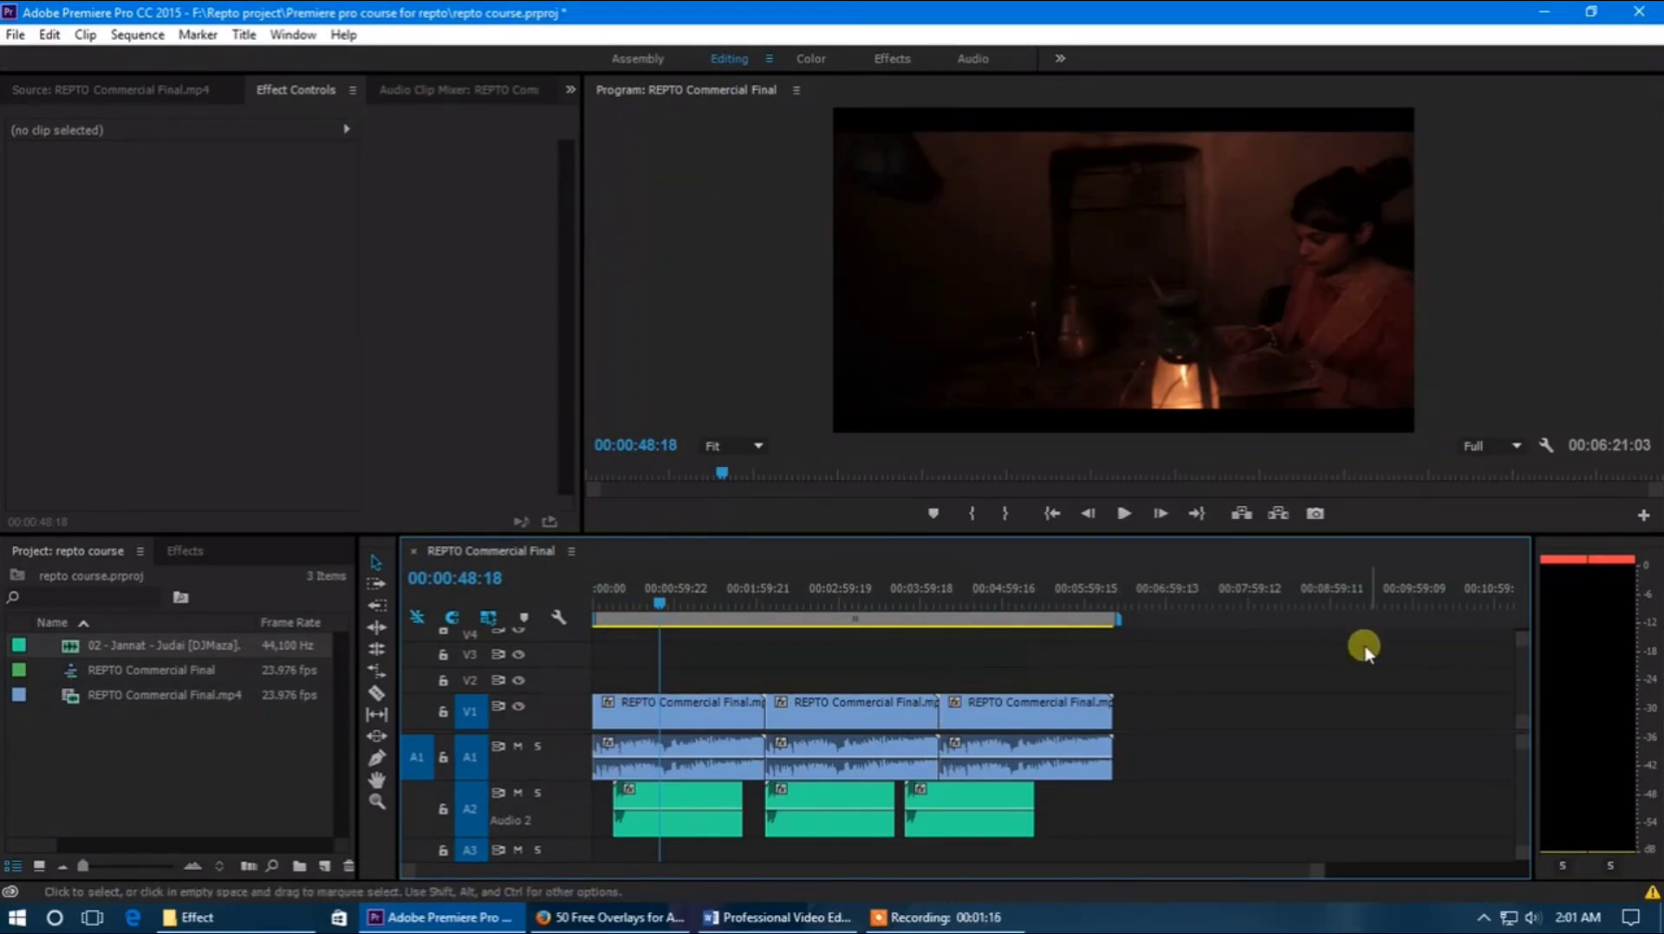
Open the media export settings for the REPTO Commercial Final sequence
scroll(1129, 716, "down", 2)
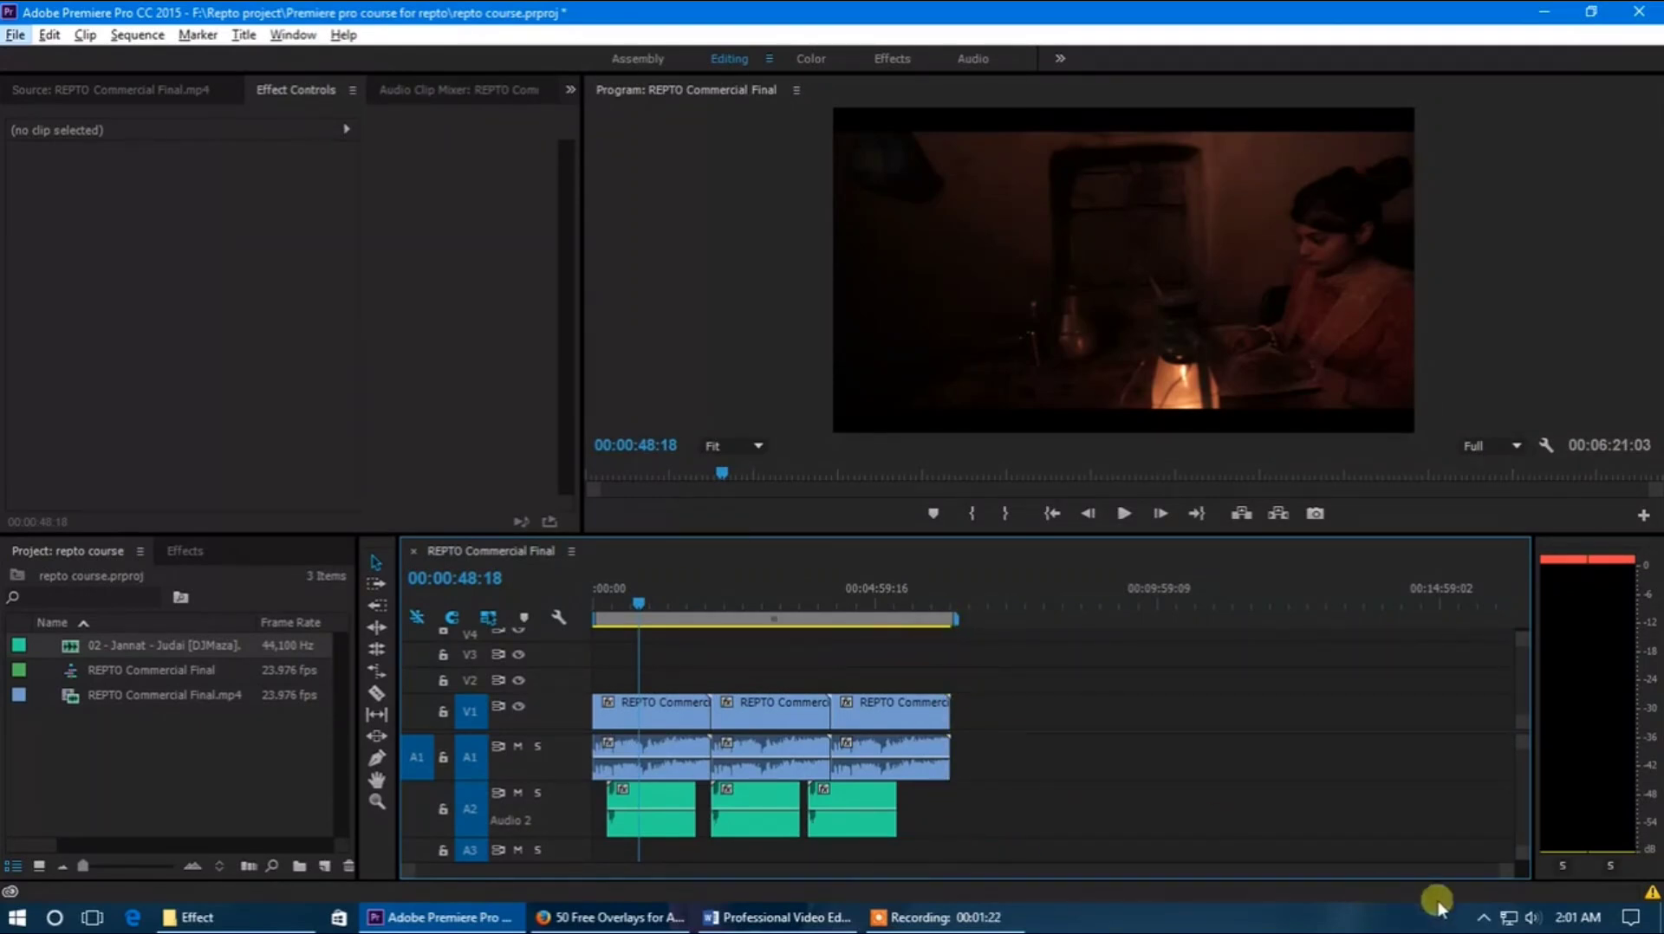
left_click_drag(1507, 869, 1308, 876)
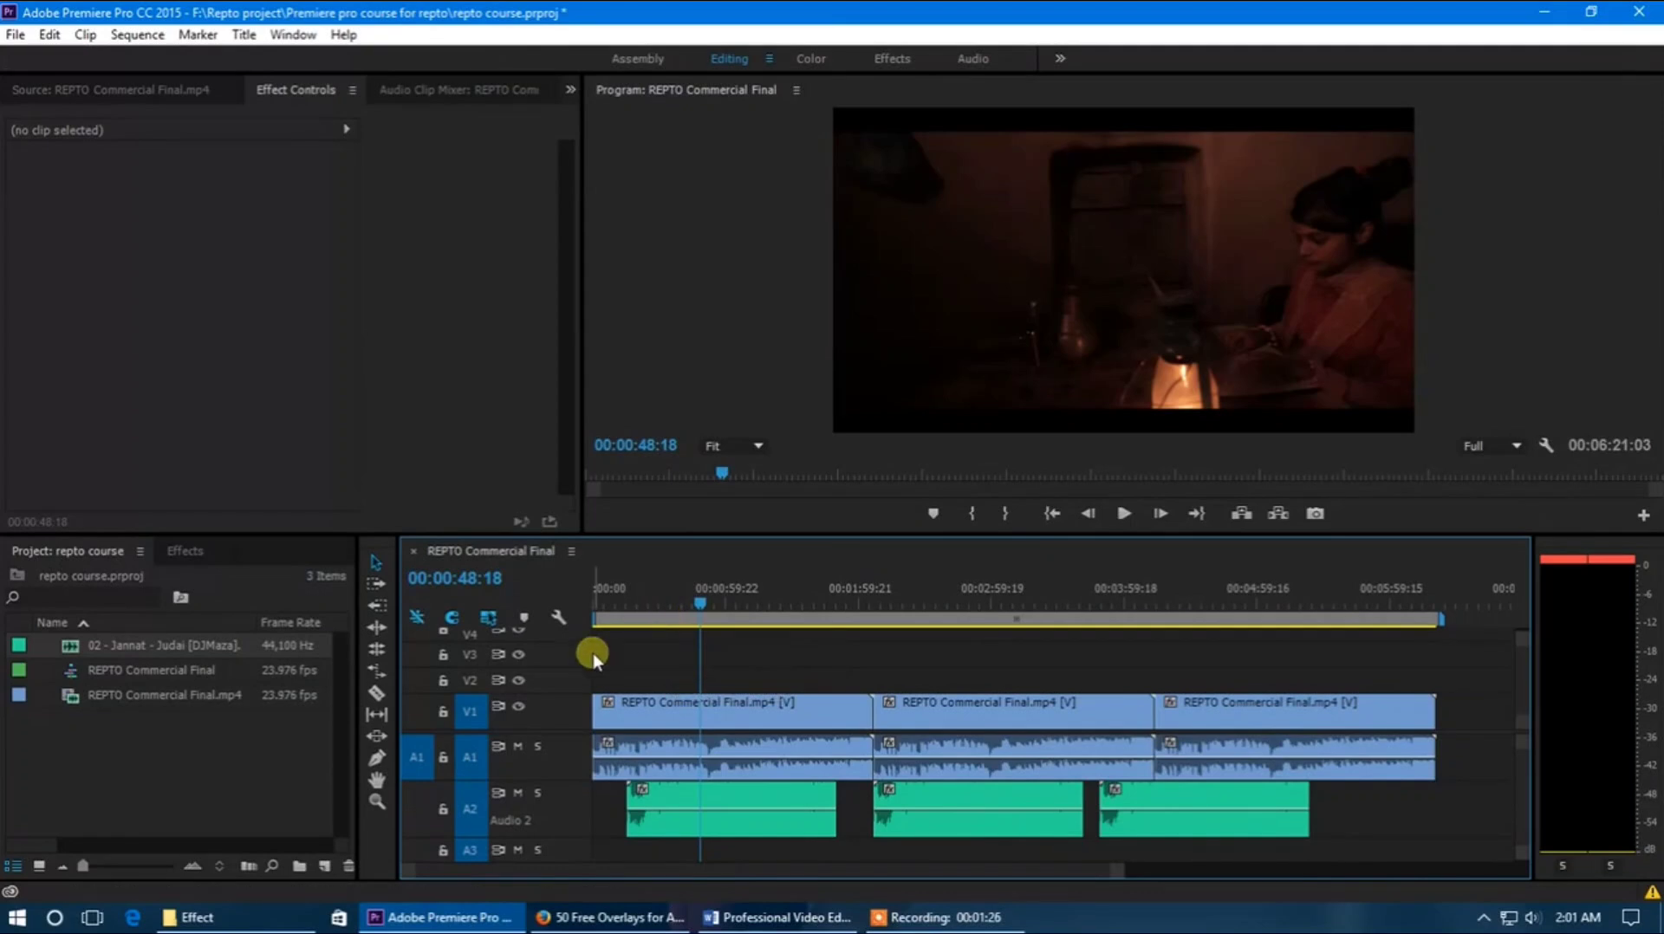
left_click(14, 36)
mouse_move(157, 626)
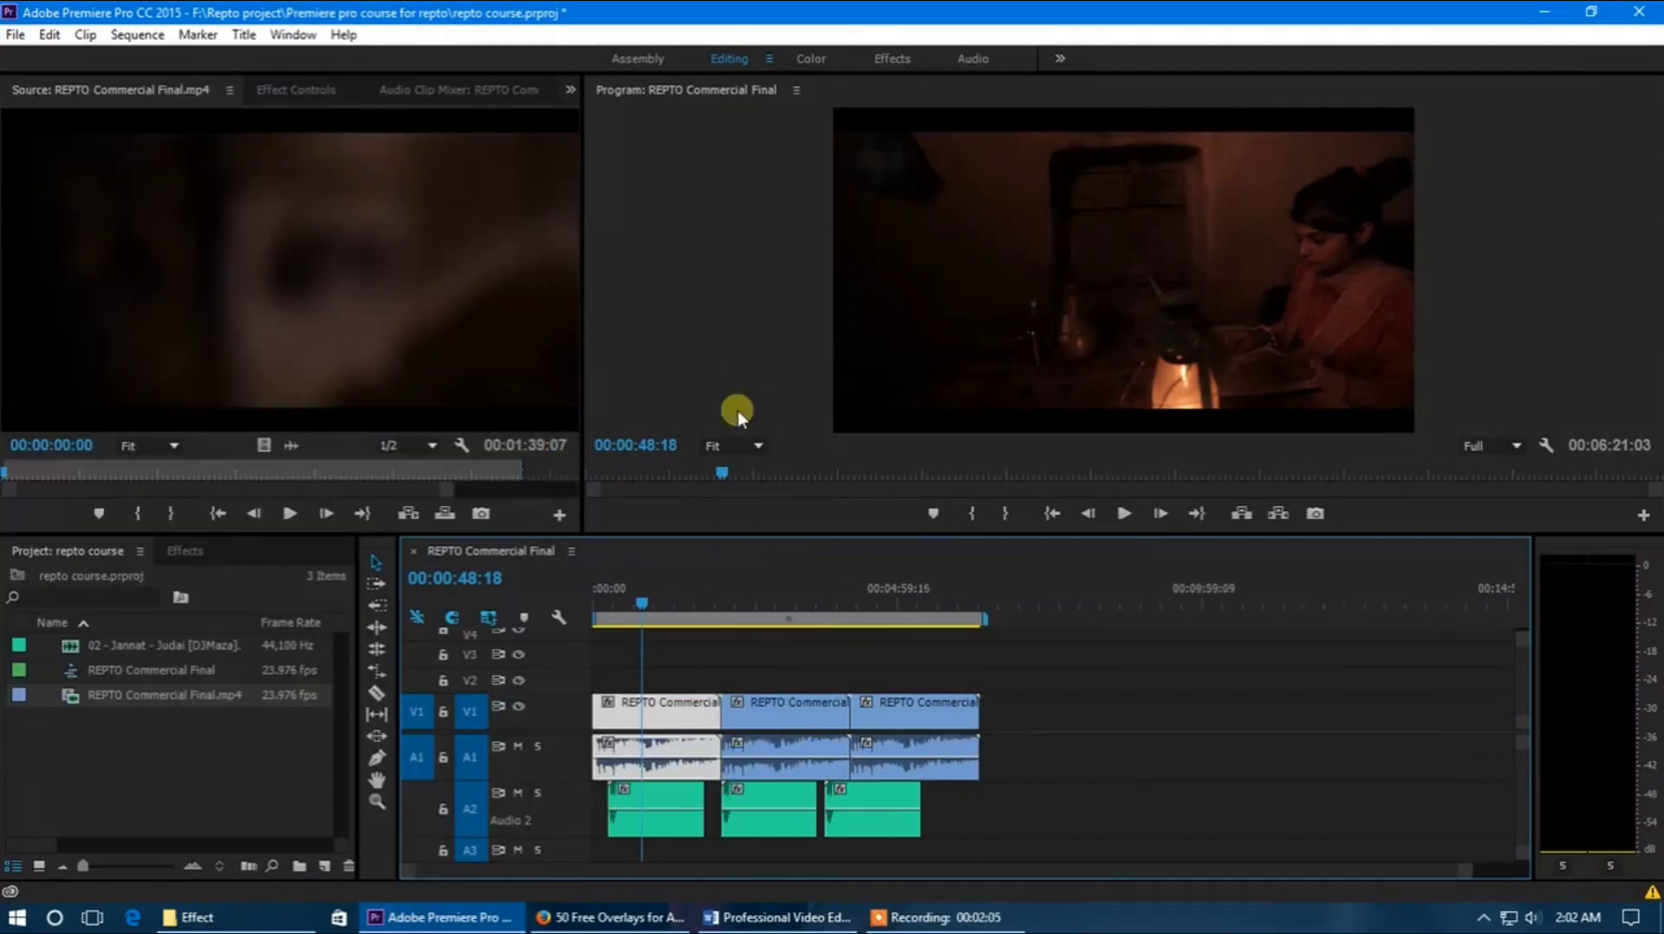
left_click(286, 772)
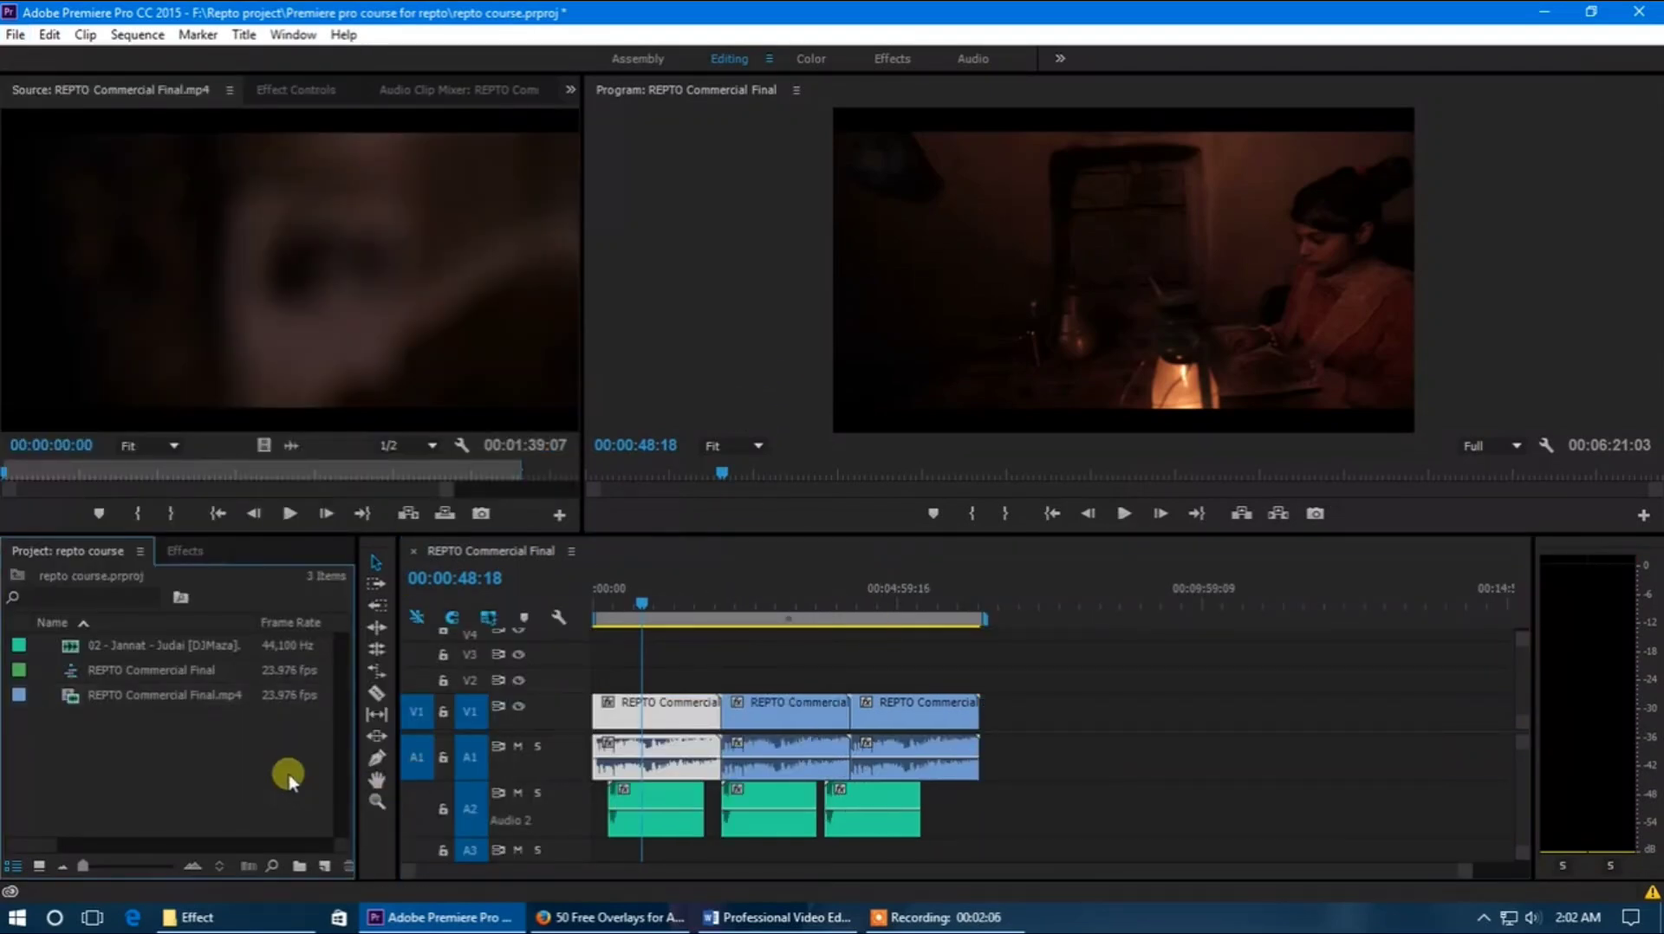
left_click(637, 547)
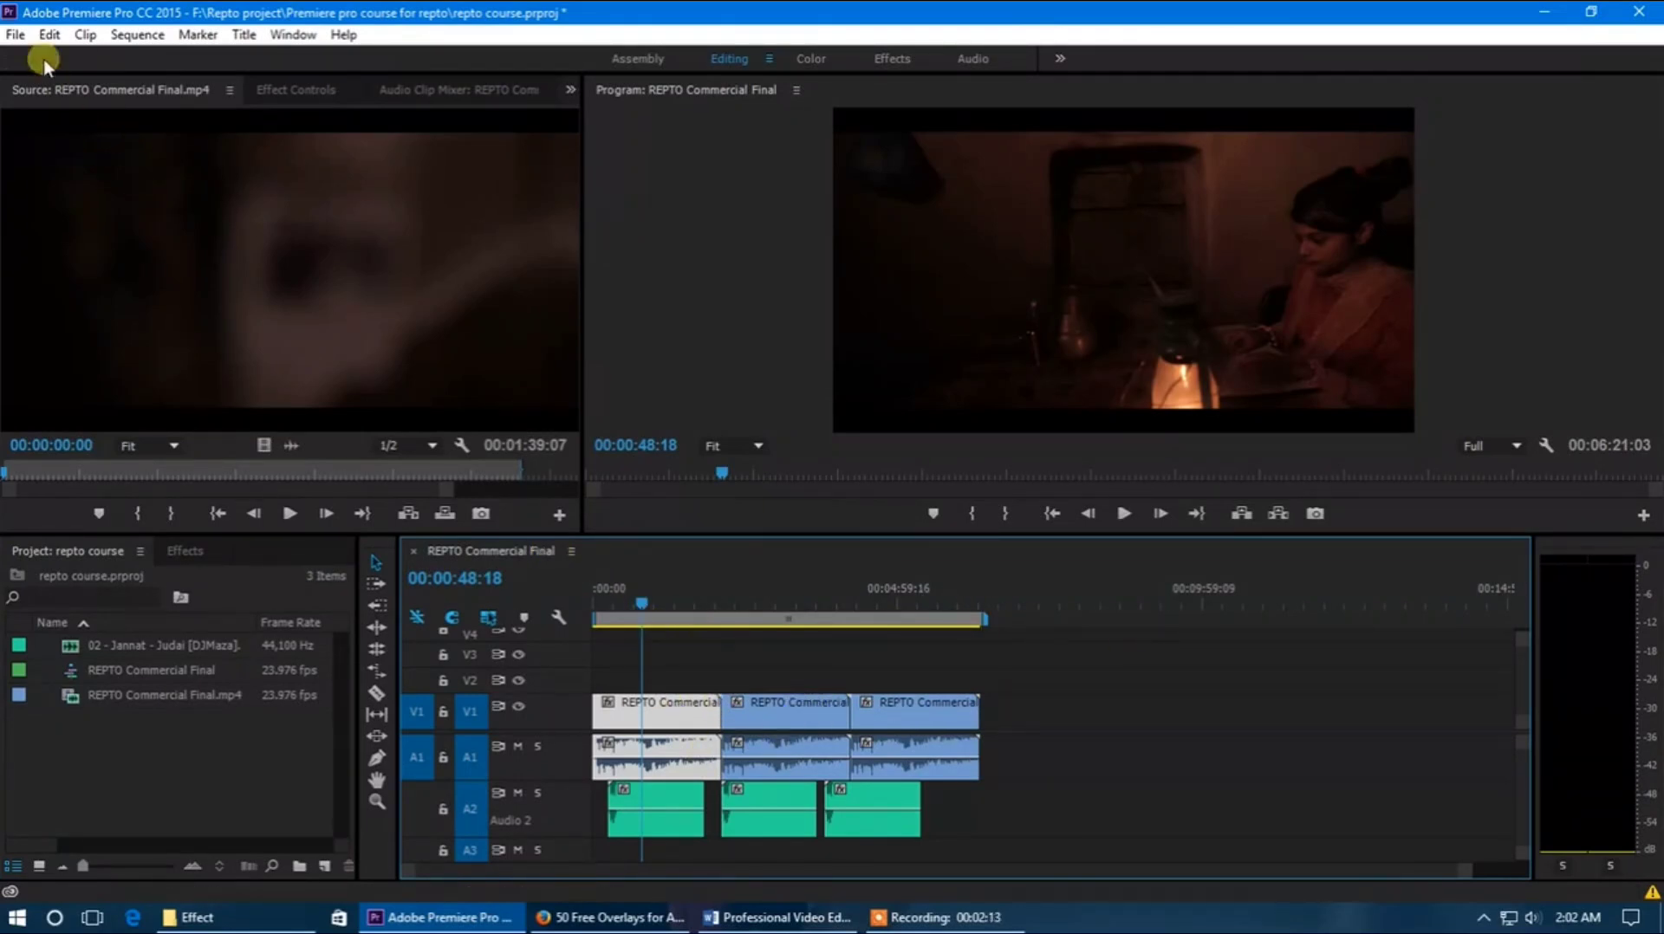
left_click(16, 35)
mouse_move(169, 612)
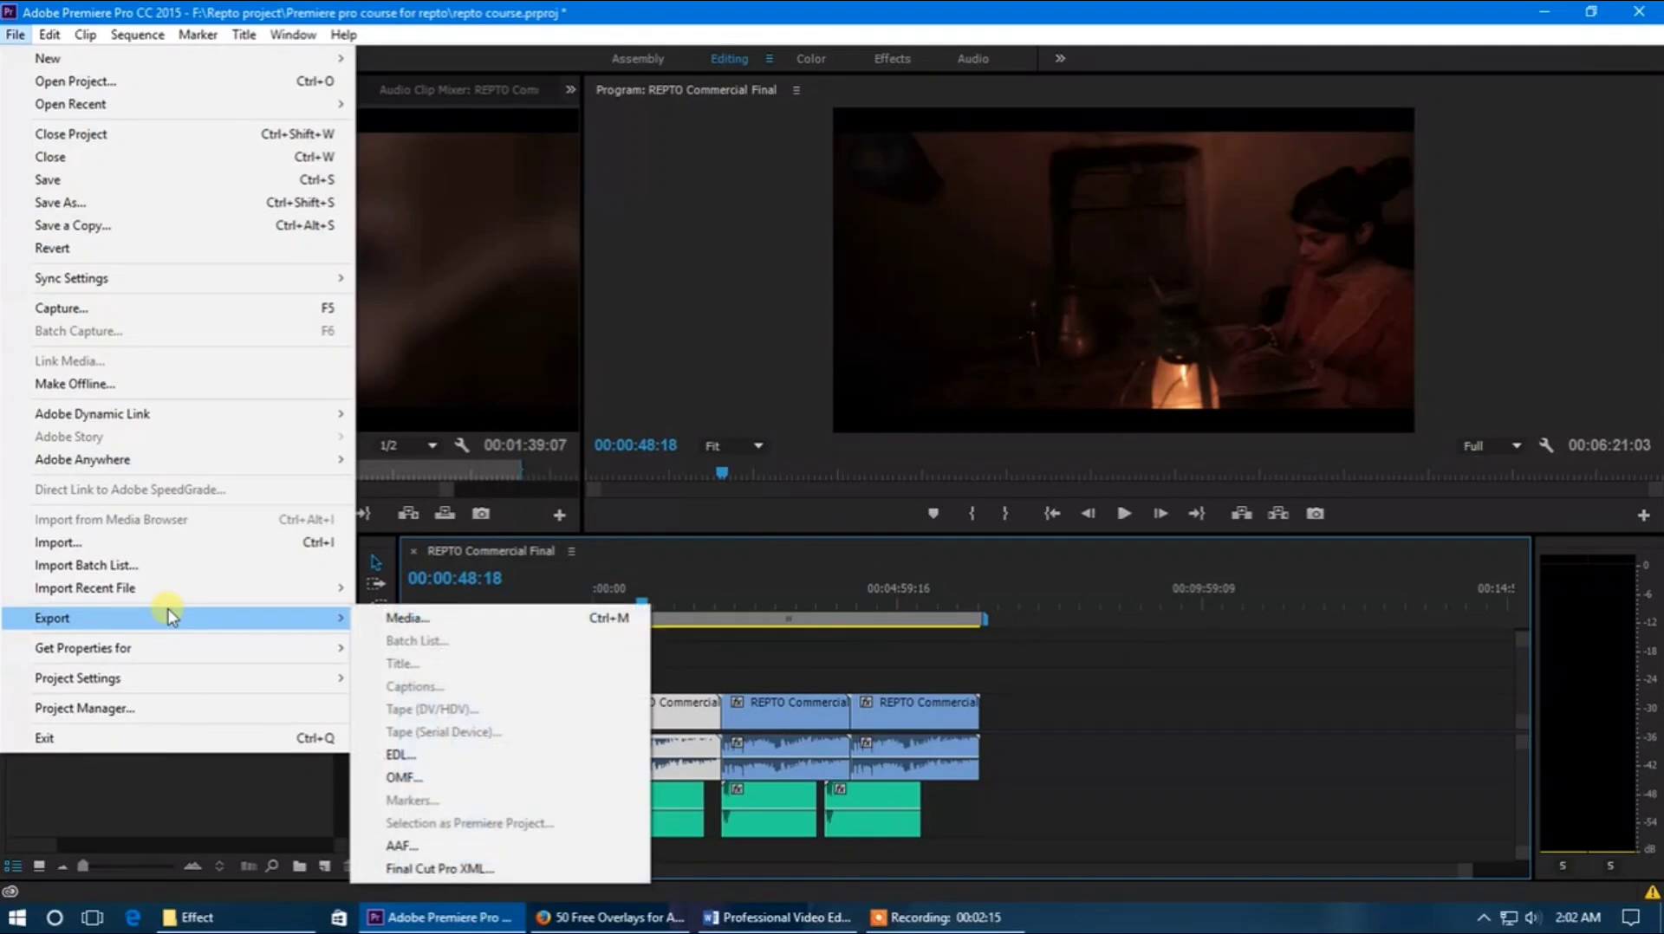
left_click(420, 620)
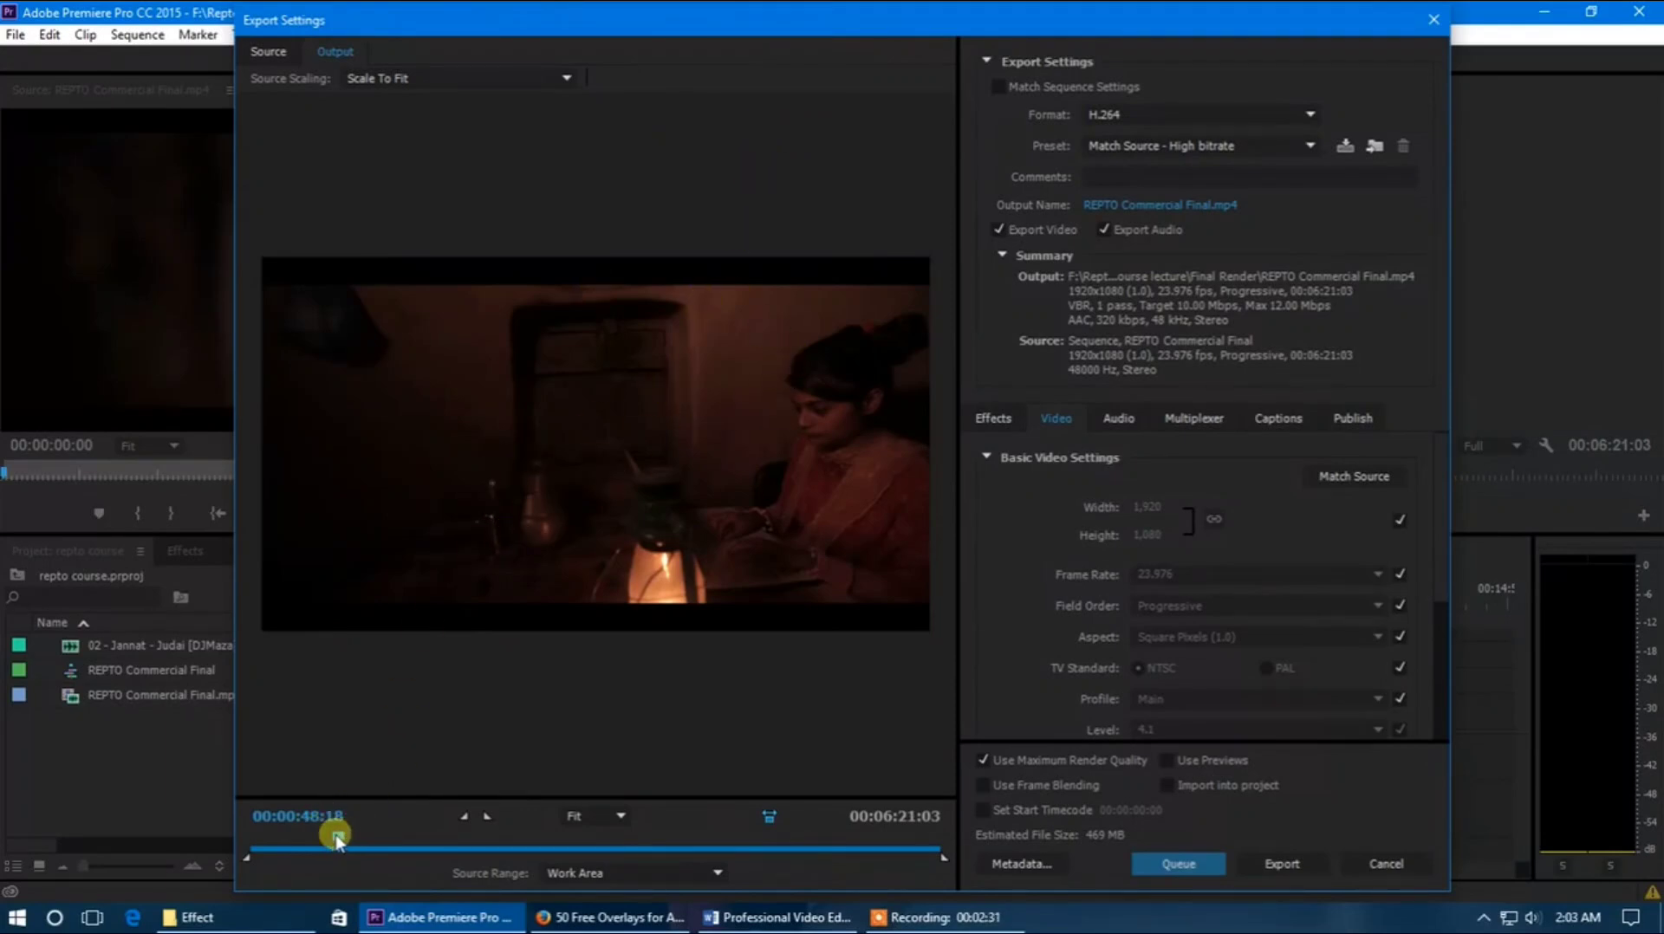
Scrub the export preview to 00:03:42:22 and check the available preview zoom levels
left_click_drag(336, 839, 656, 834)
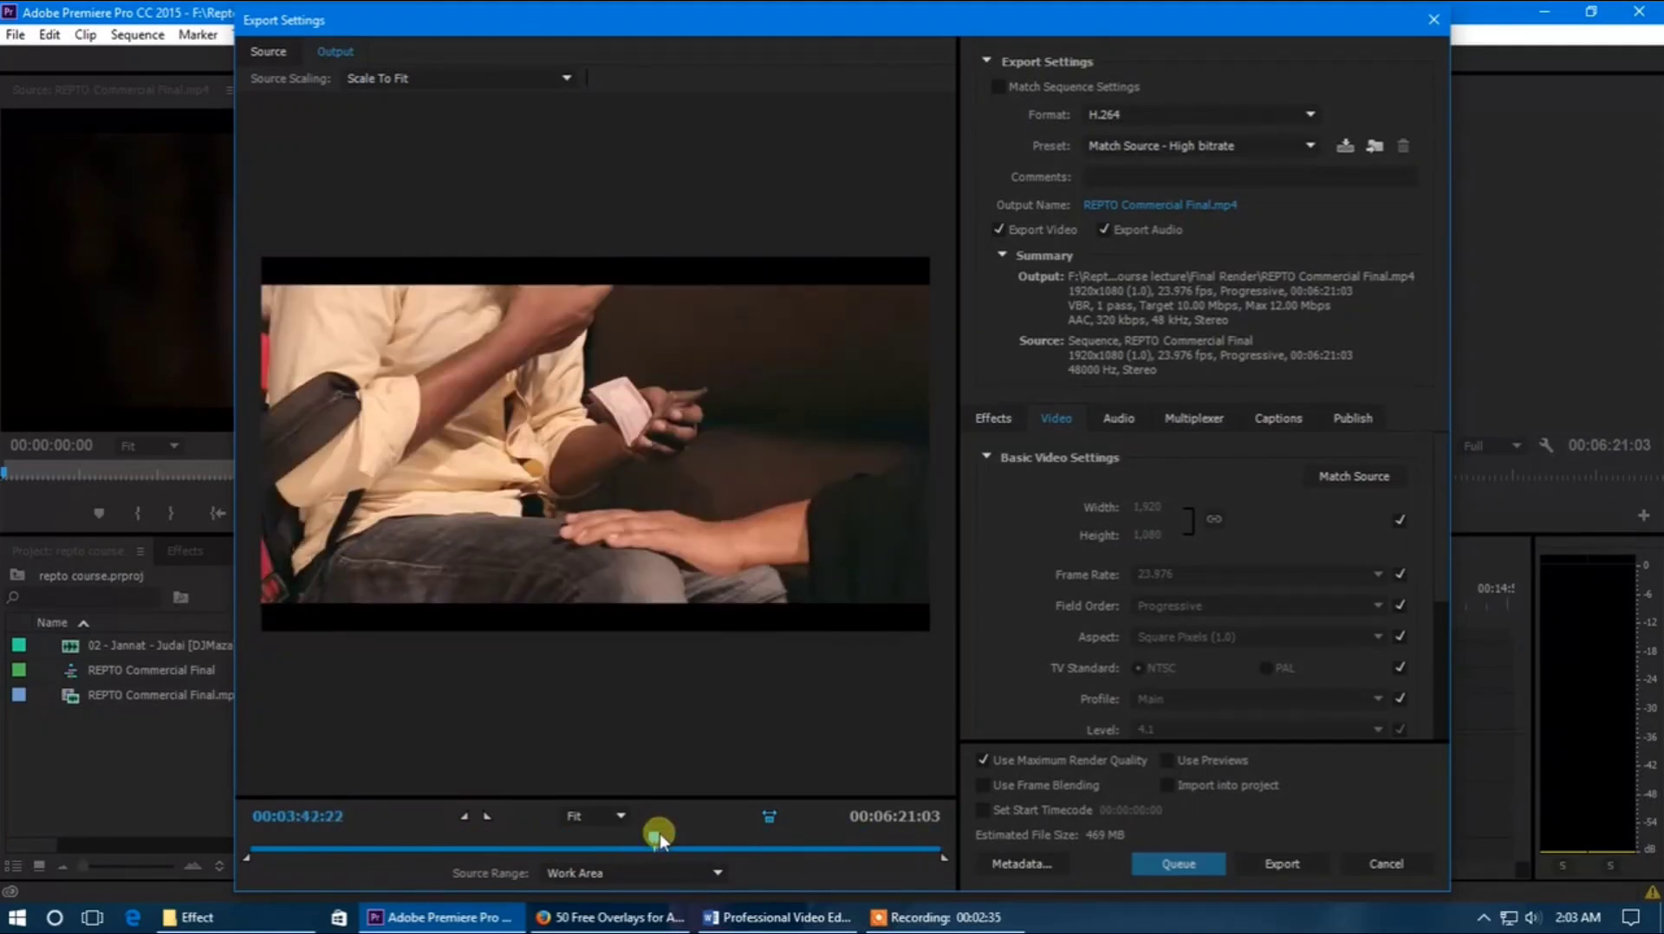
left_click(595, 817)
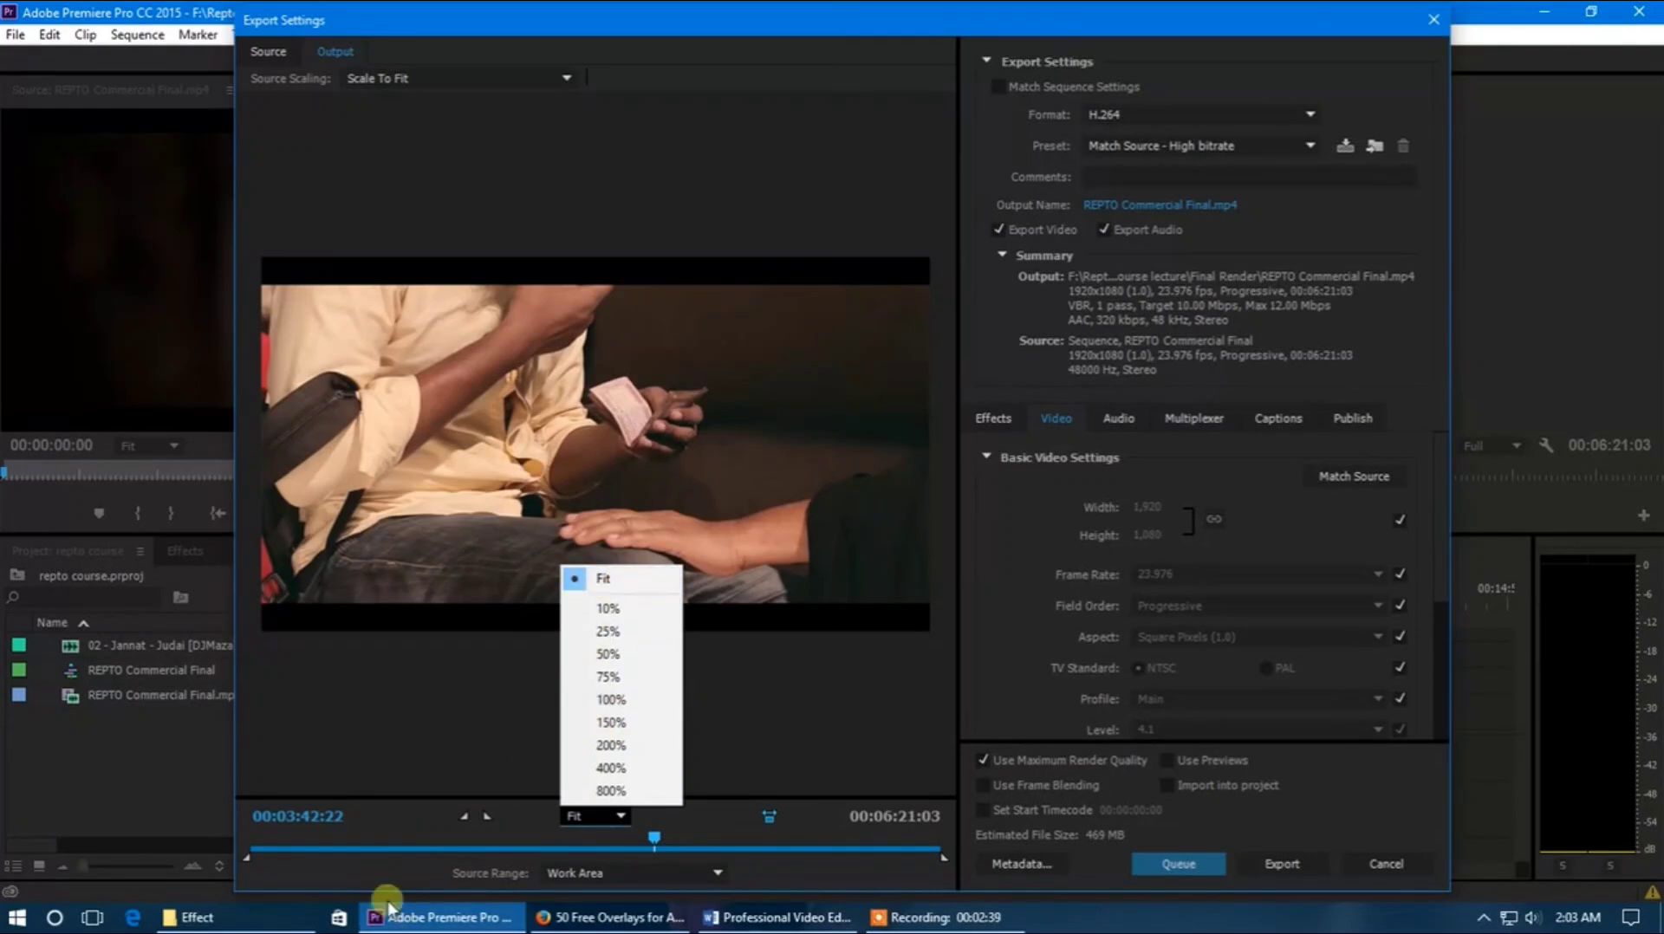
left_click(399, 823)
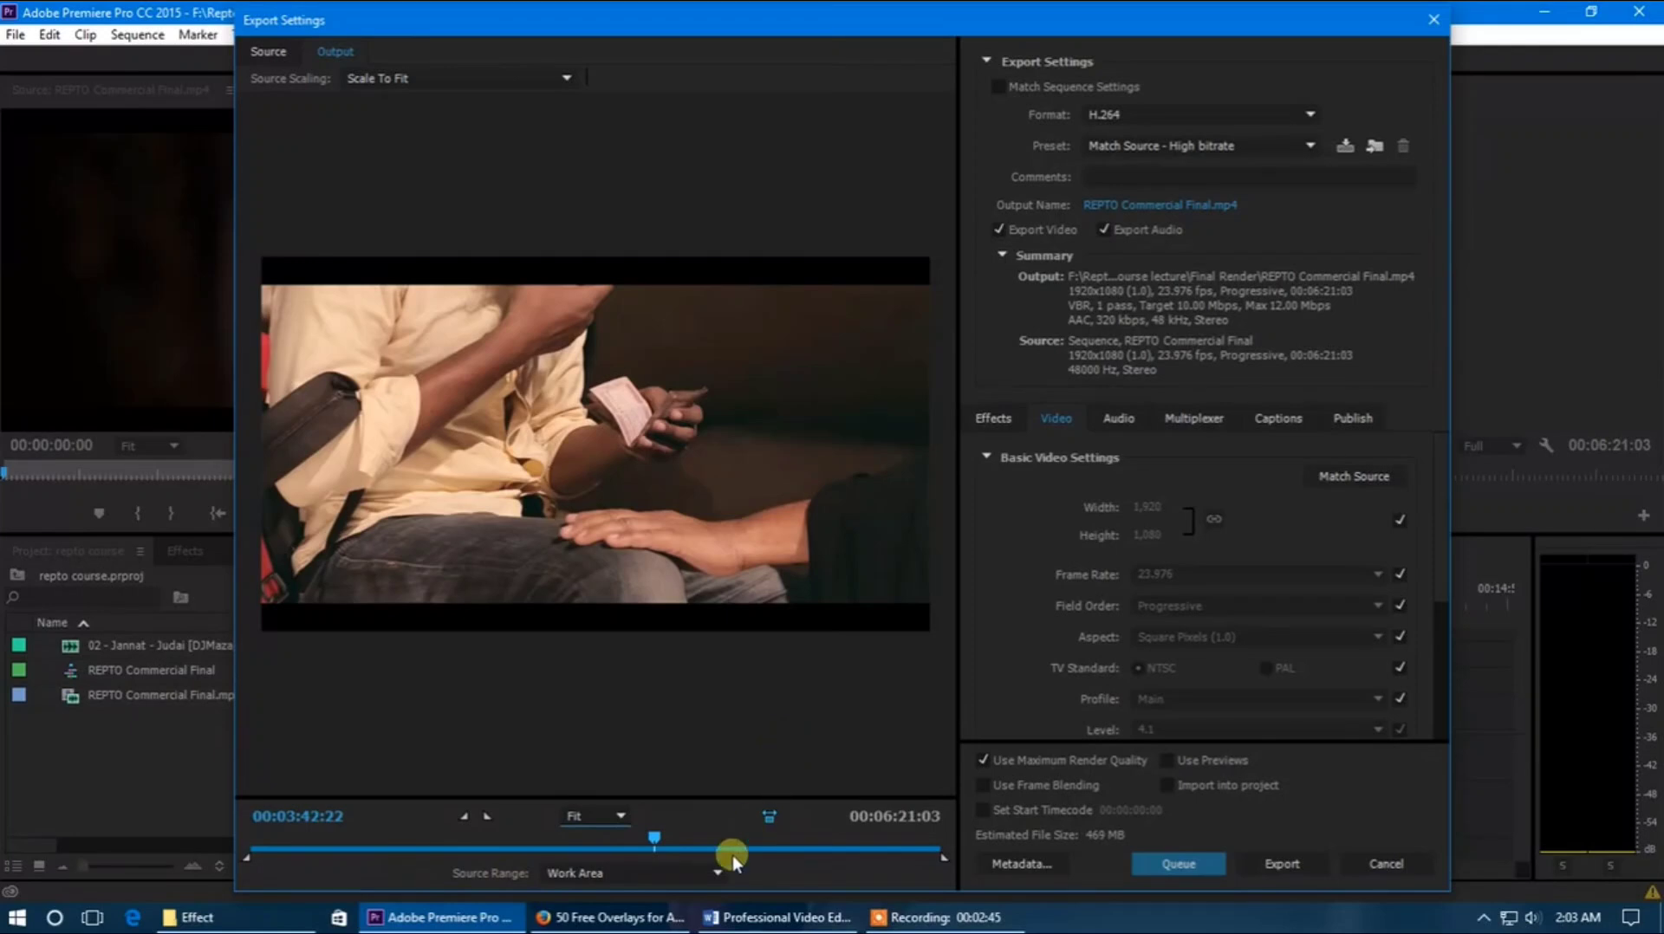
Try the Entire Sequence and Sequence In/Out source ranges, and set the export's source range back to Work Area
left_click(664, 872)
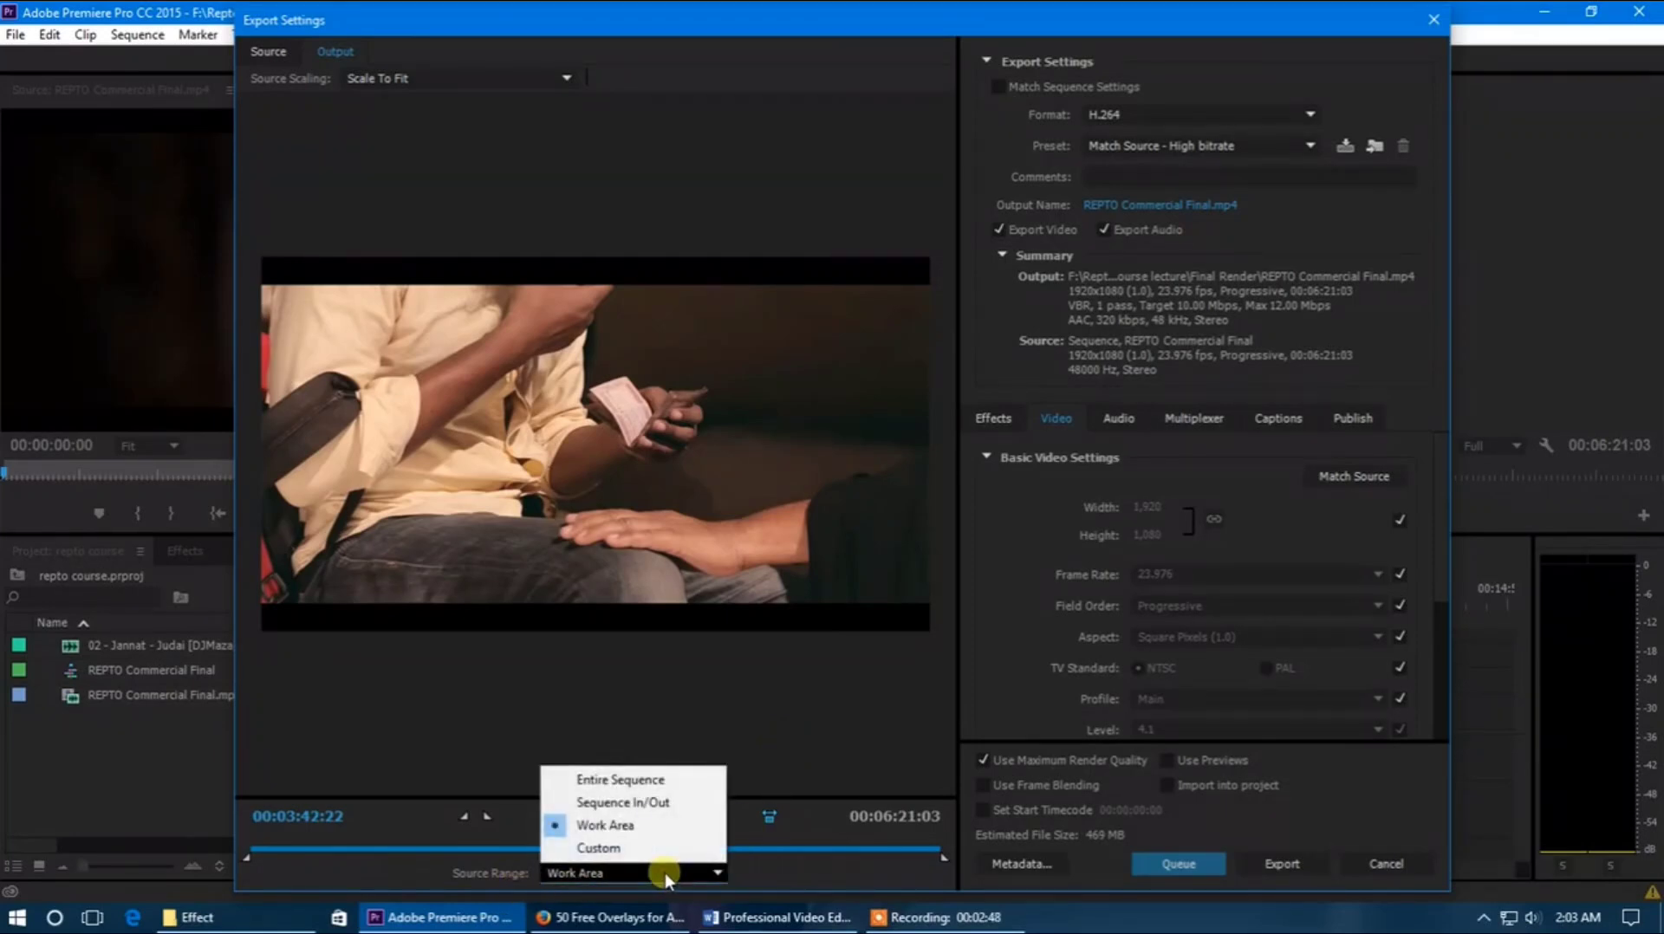
left_click(643, 785)
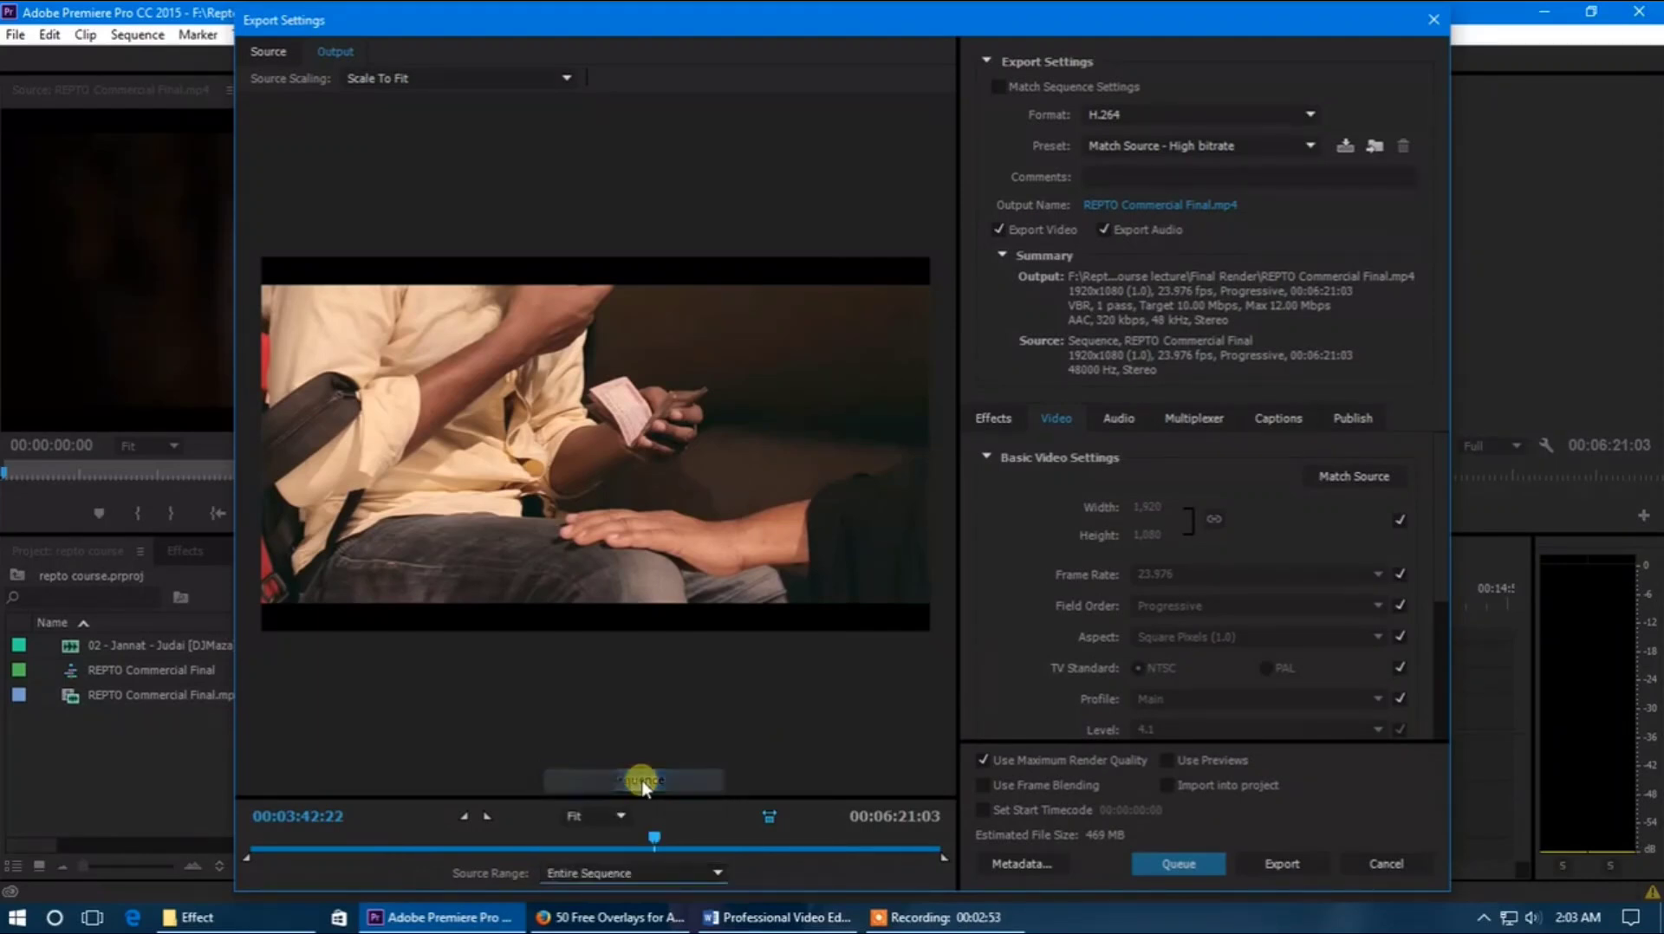
left_click(655, 875)
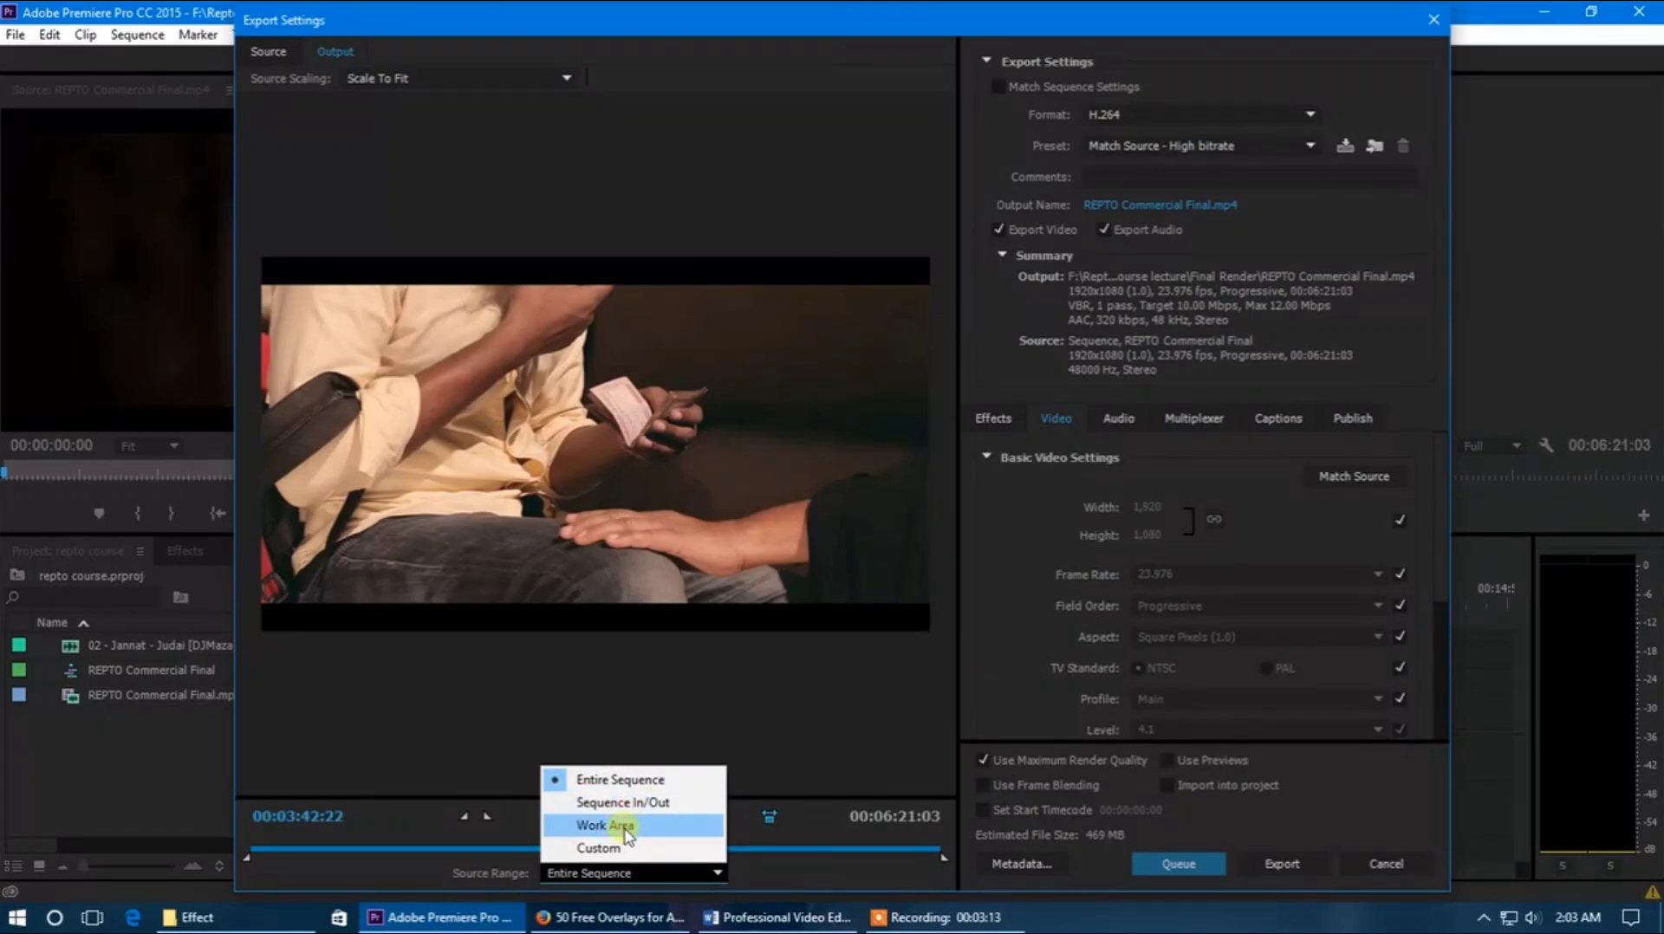
left_click(622, 803)
left_click(627, 871)
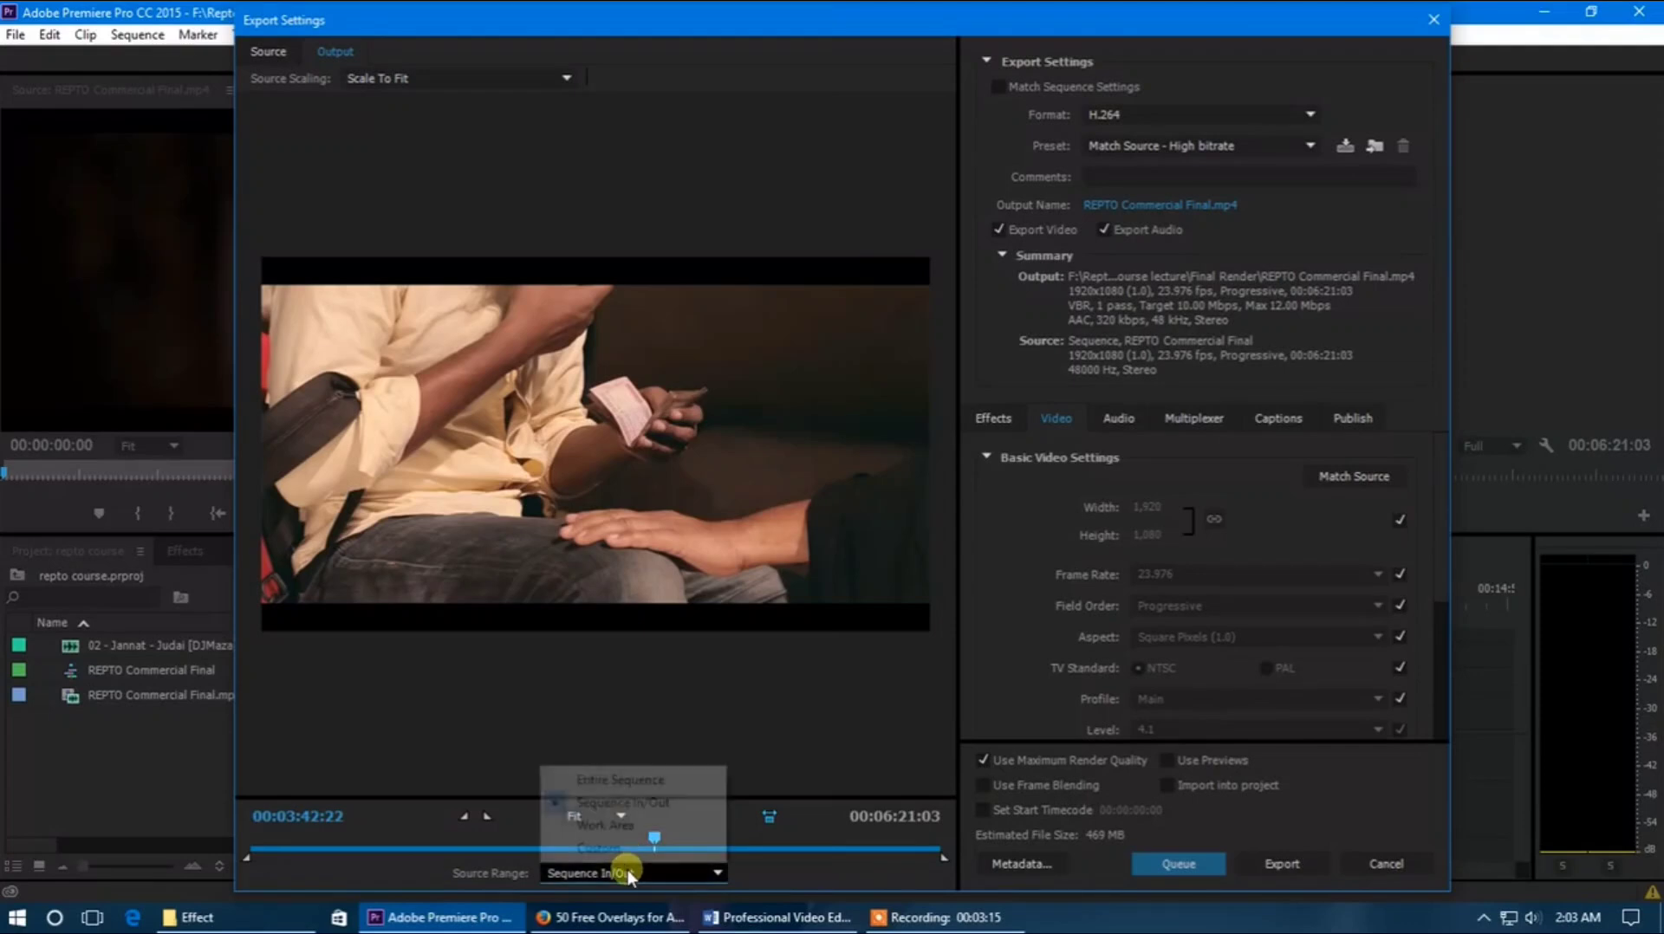
left_click(628, 826)
left_click(619, 874)
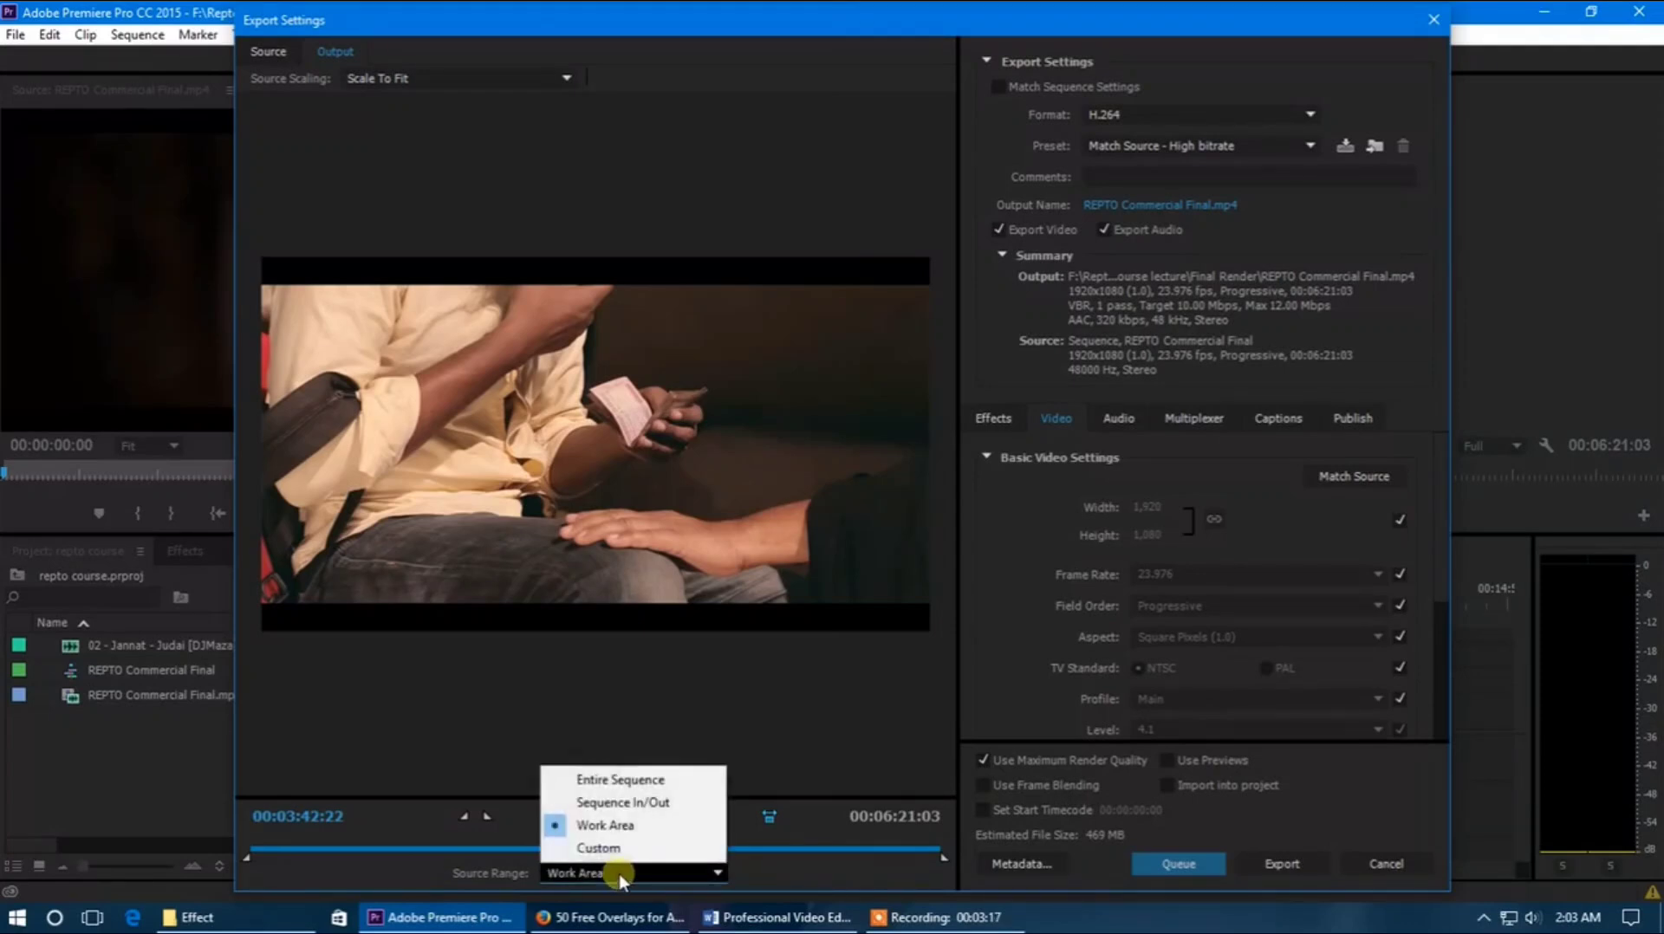
left_click(616, 828)
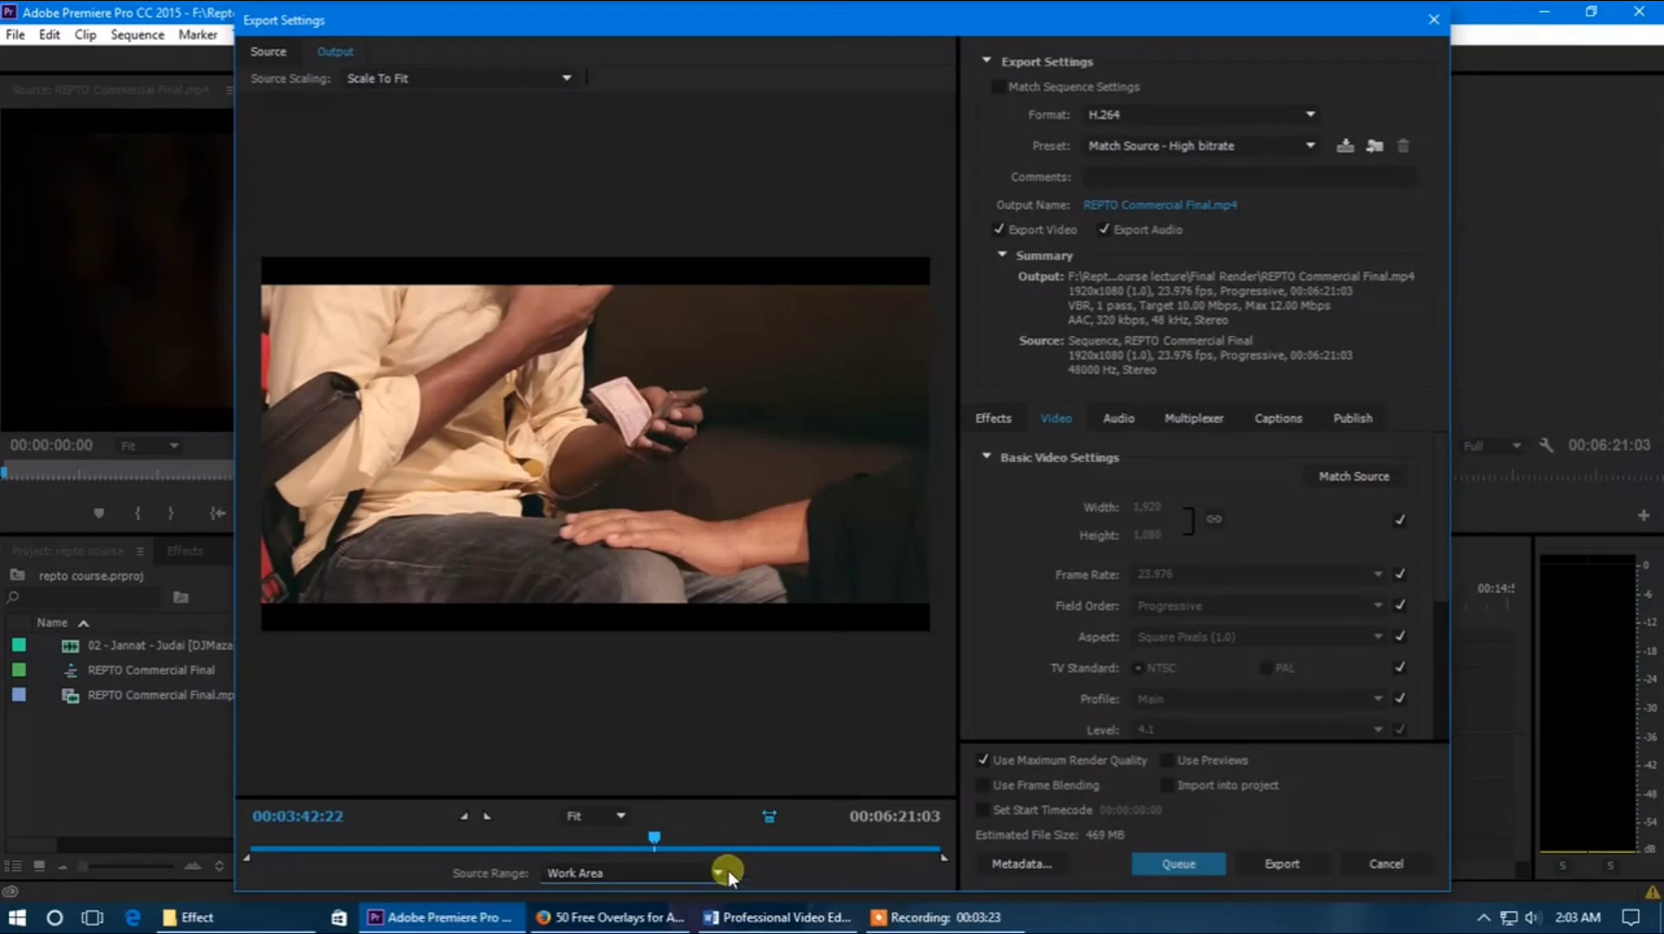
Enable Match Sequence Settings for the export and disable it again
left_click(1000, 87)
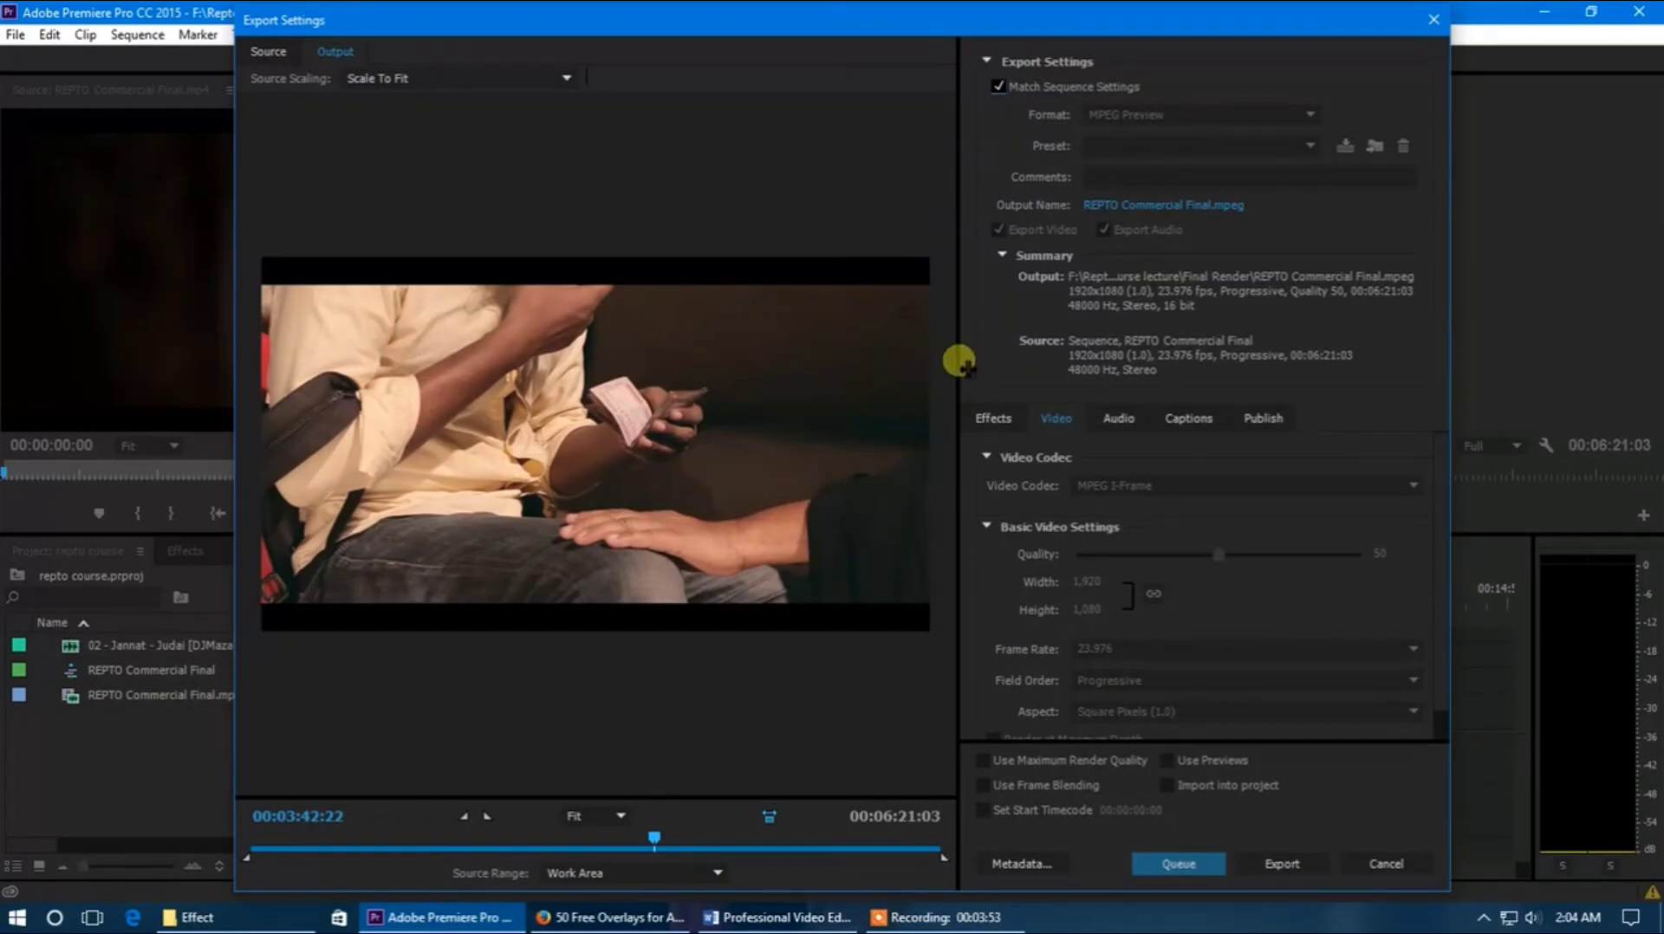
left_click(998, 87)
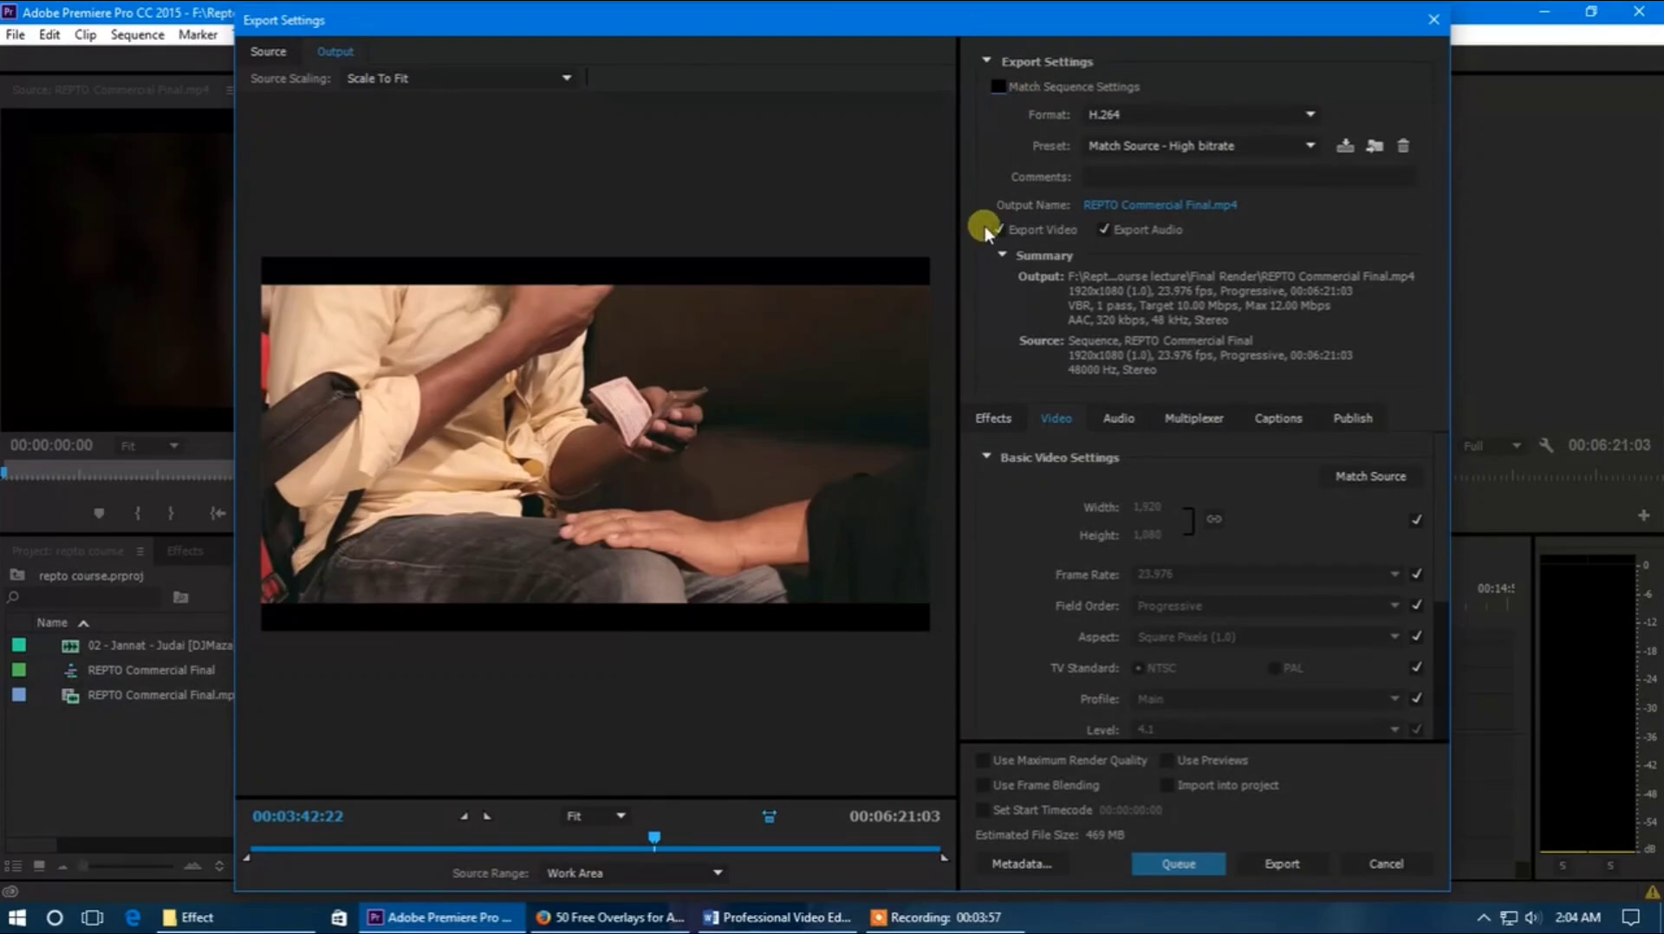
Review the available export formats and choose H.264
left_click(1177, 115)
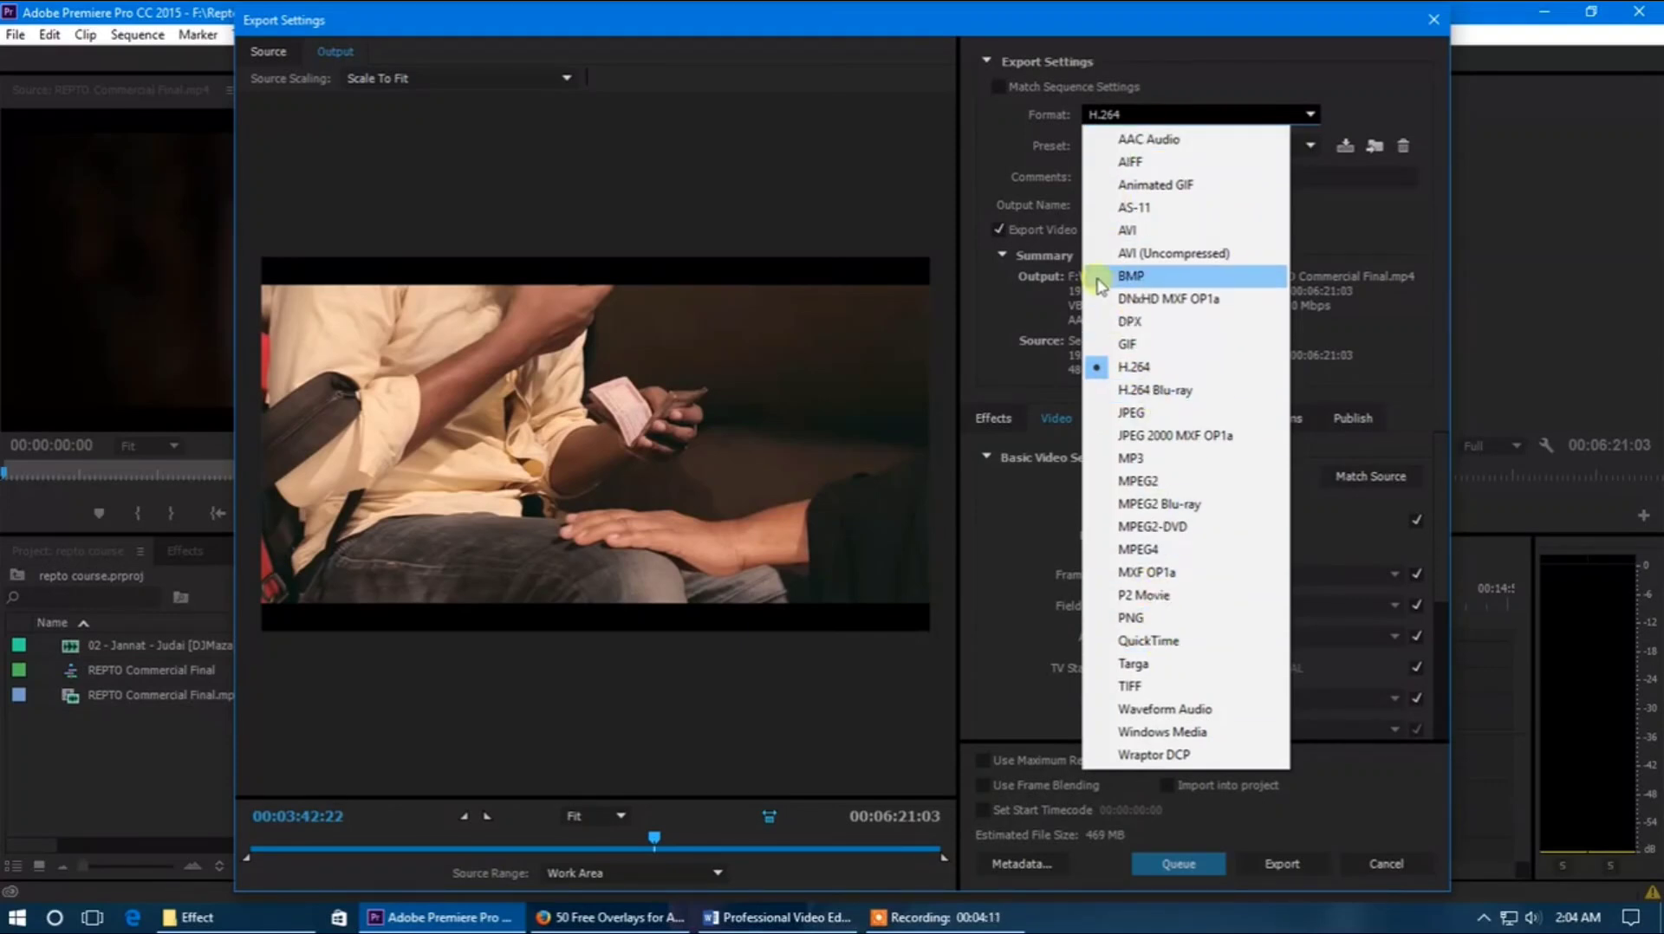
left_click(1011, 117)
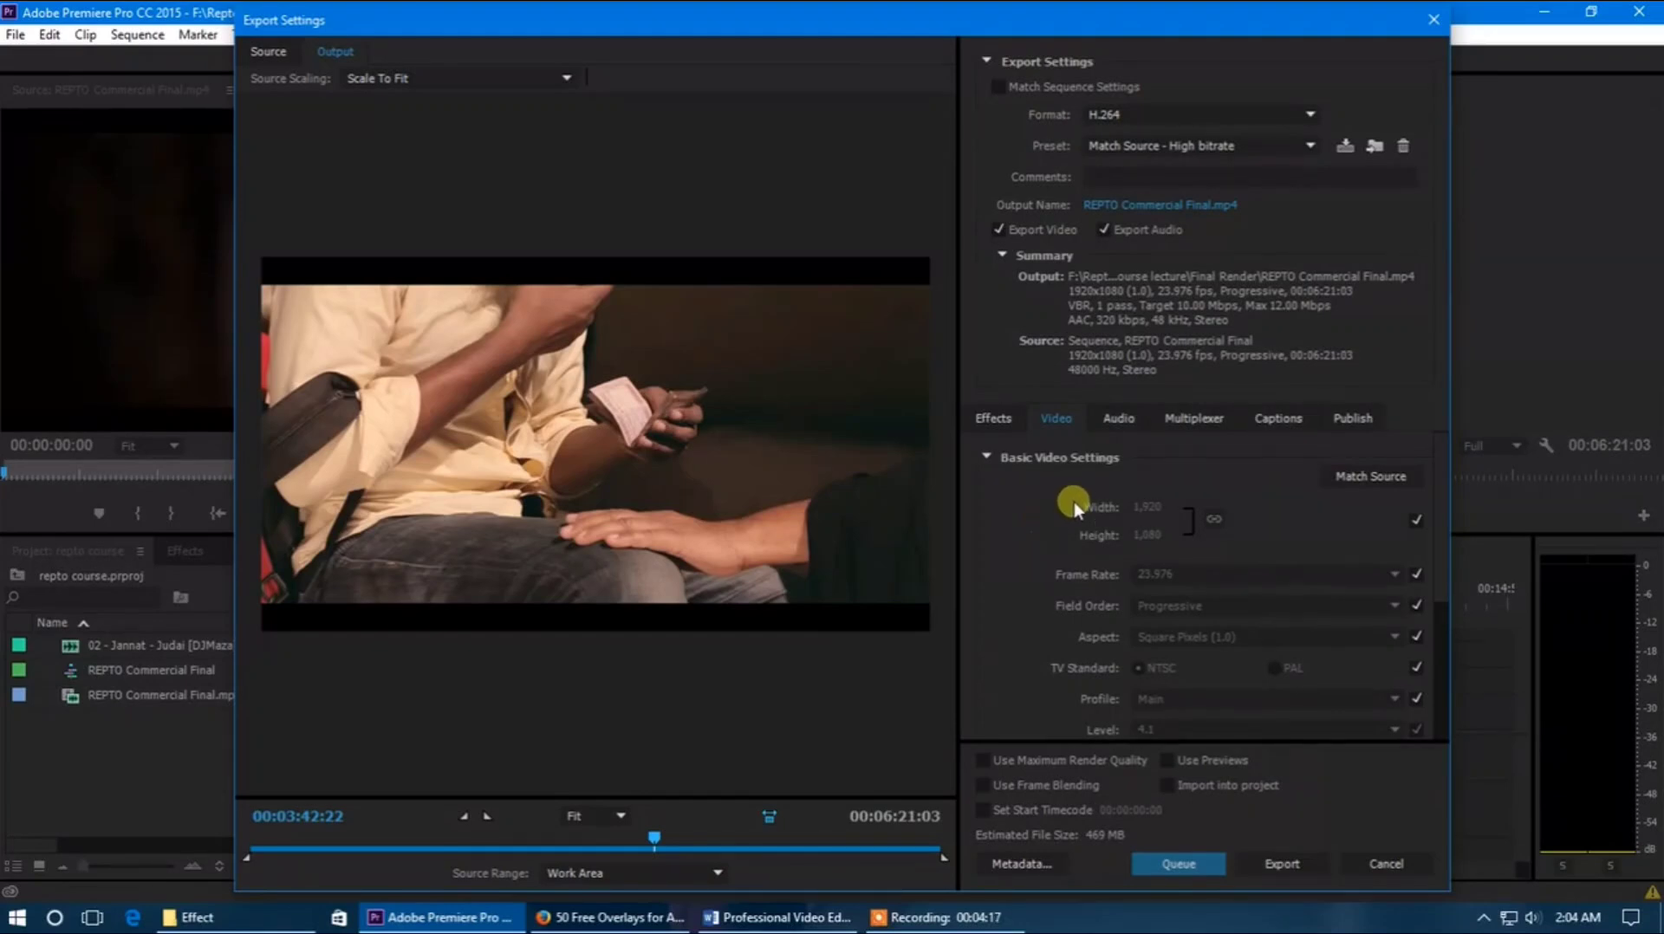
left_click(1143, 116)
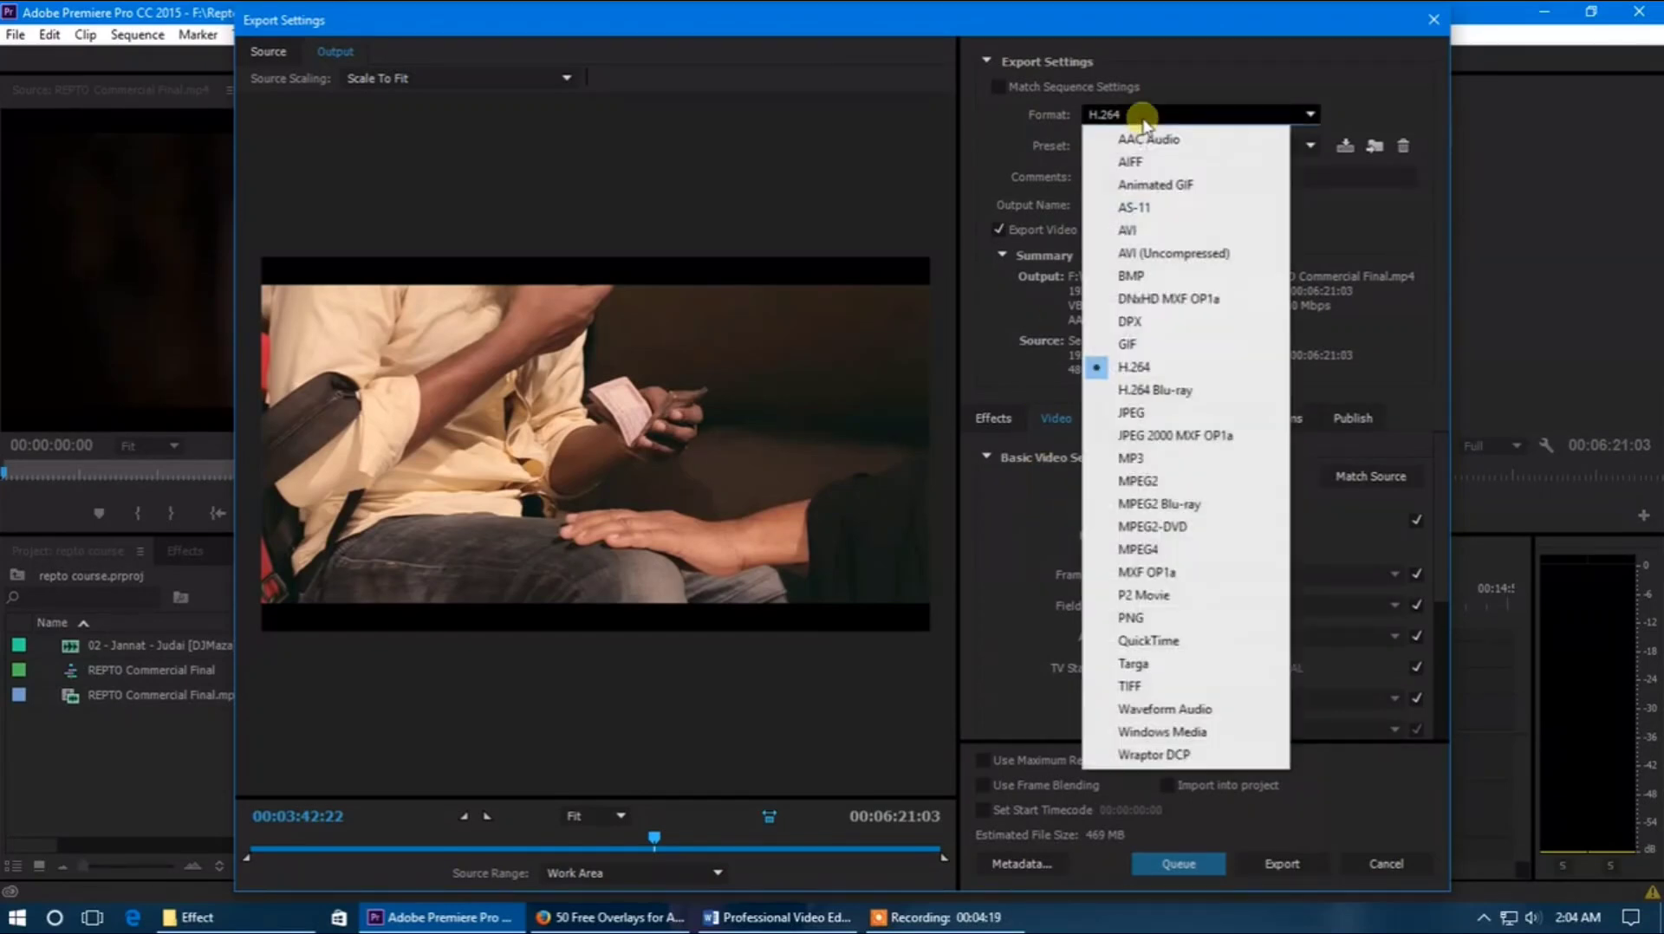
left_click(1150, 369)
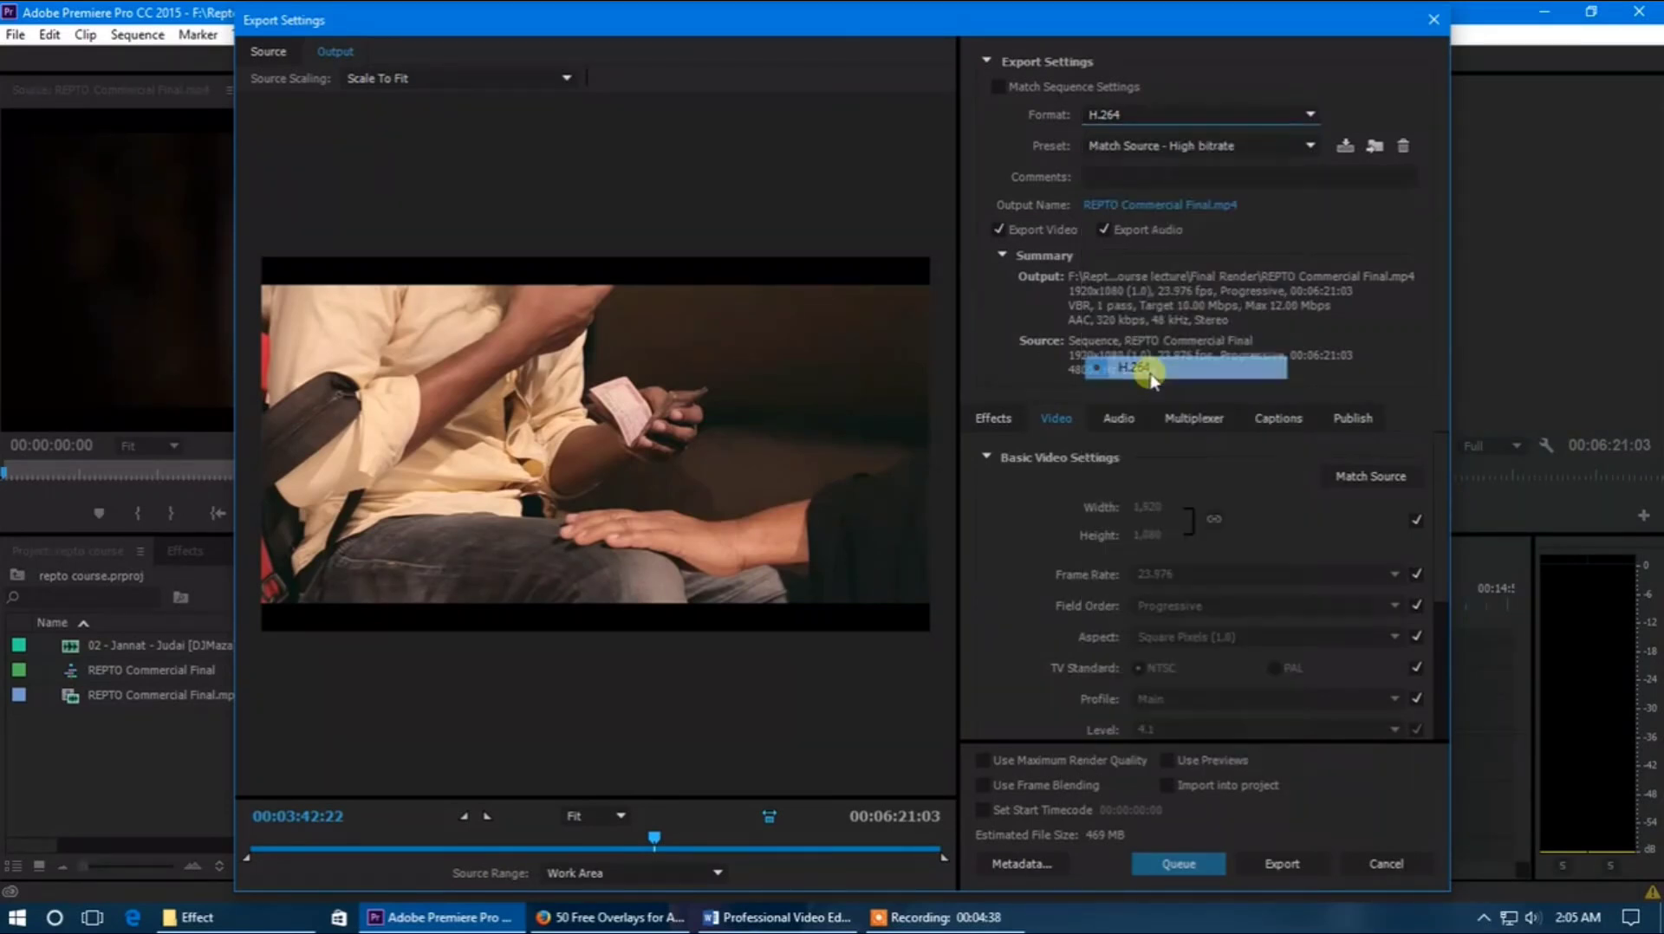
left_click(1146, 116)
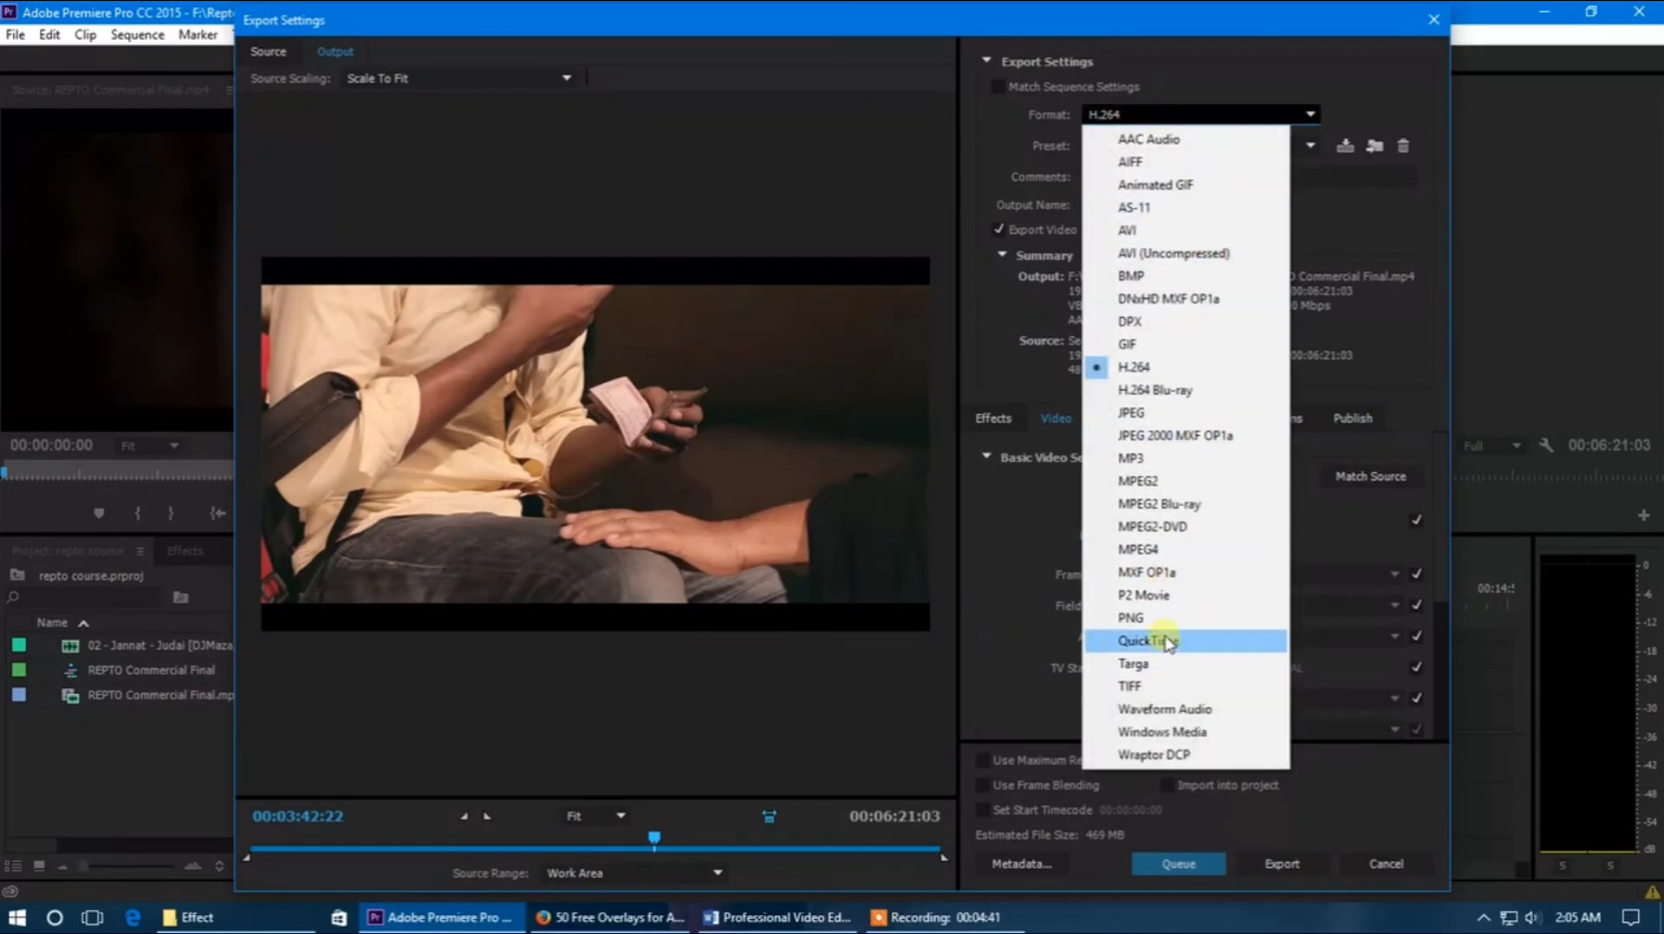
left_click(1168, 83)
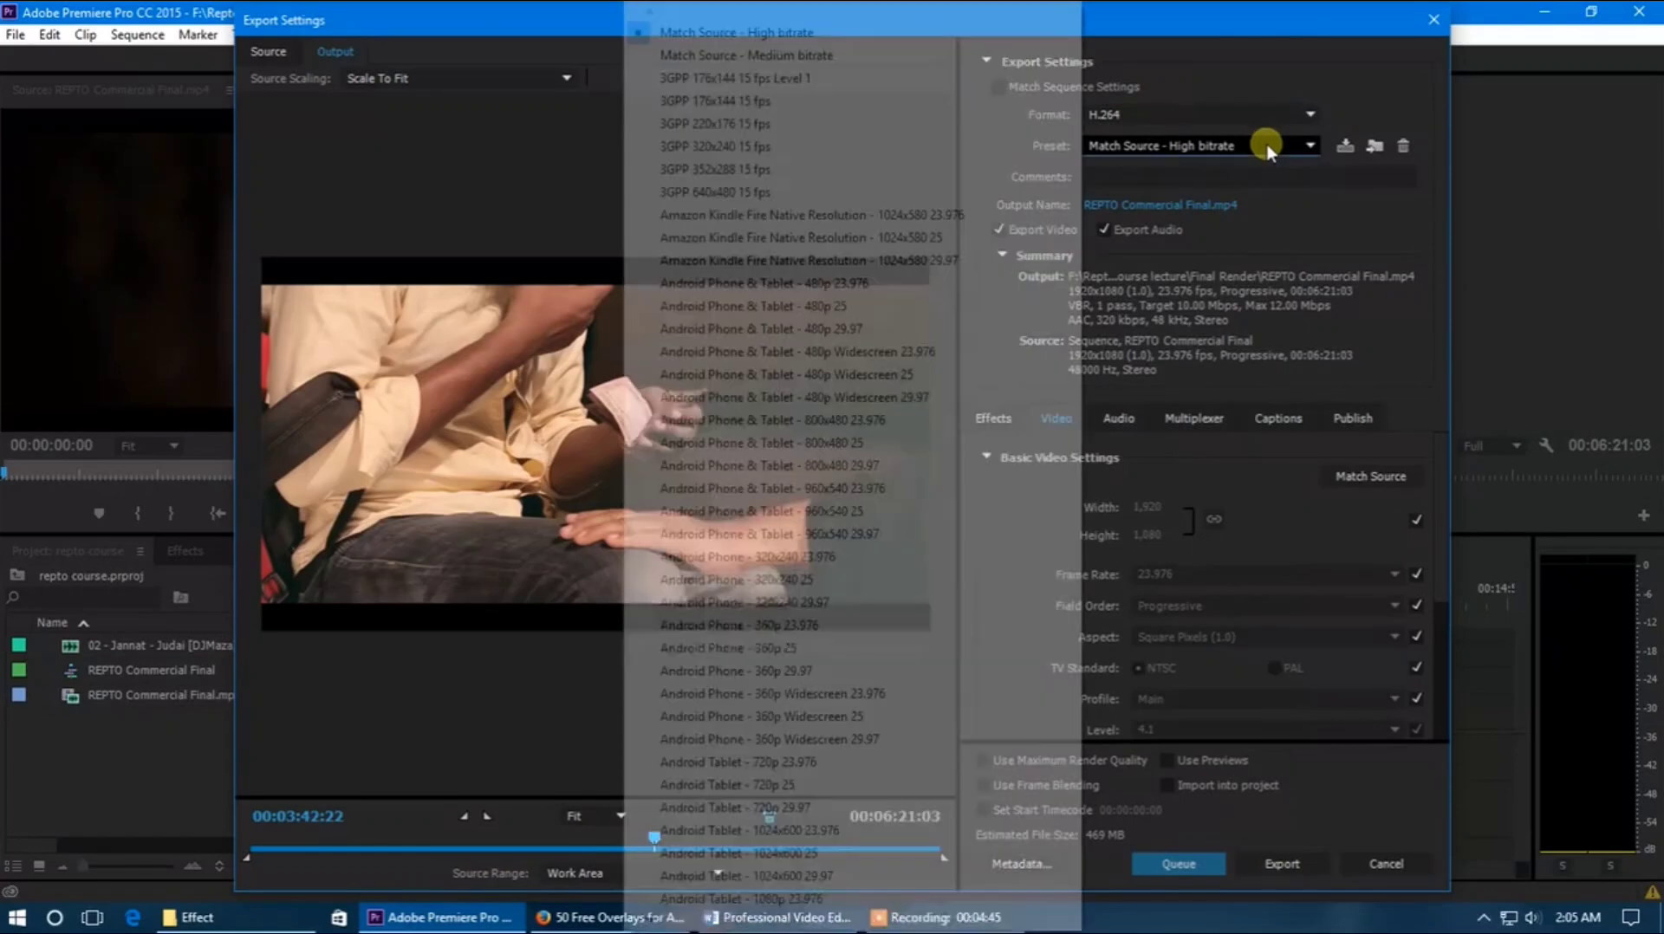
Examine the H.264 export presets down to the HD 1080p entries, keeping Match Source - High bitrate
left_click(1266, 144)
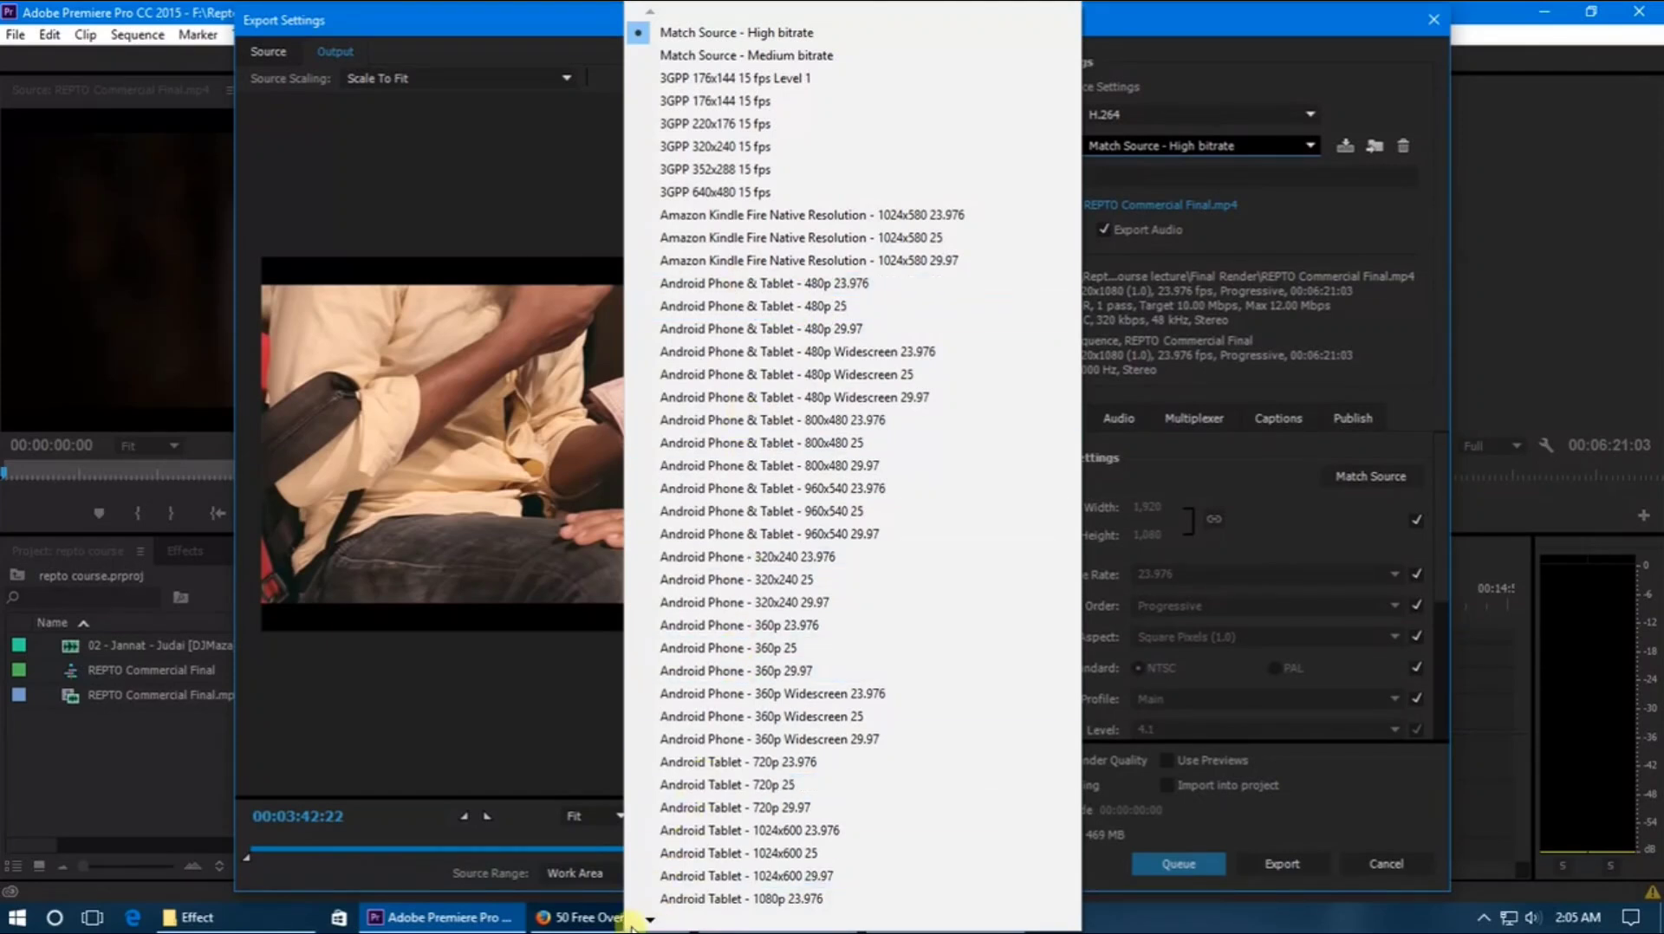
mouse_move(650, 920)
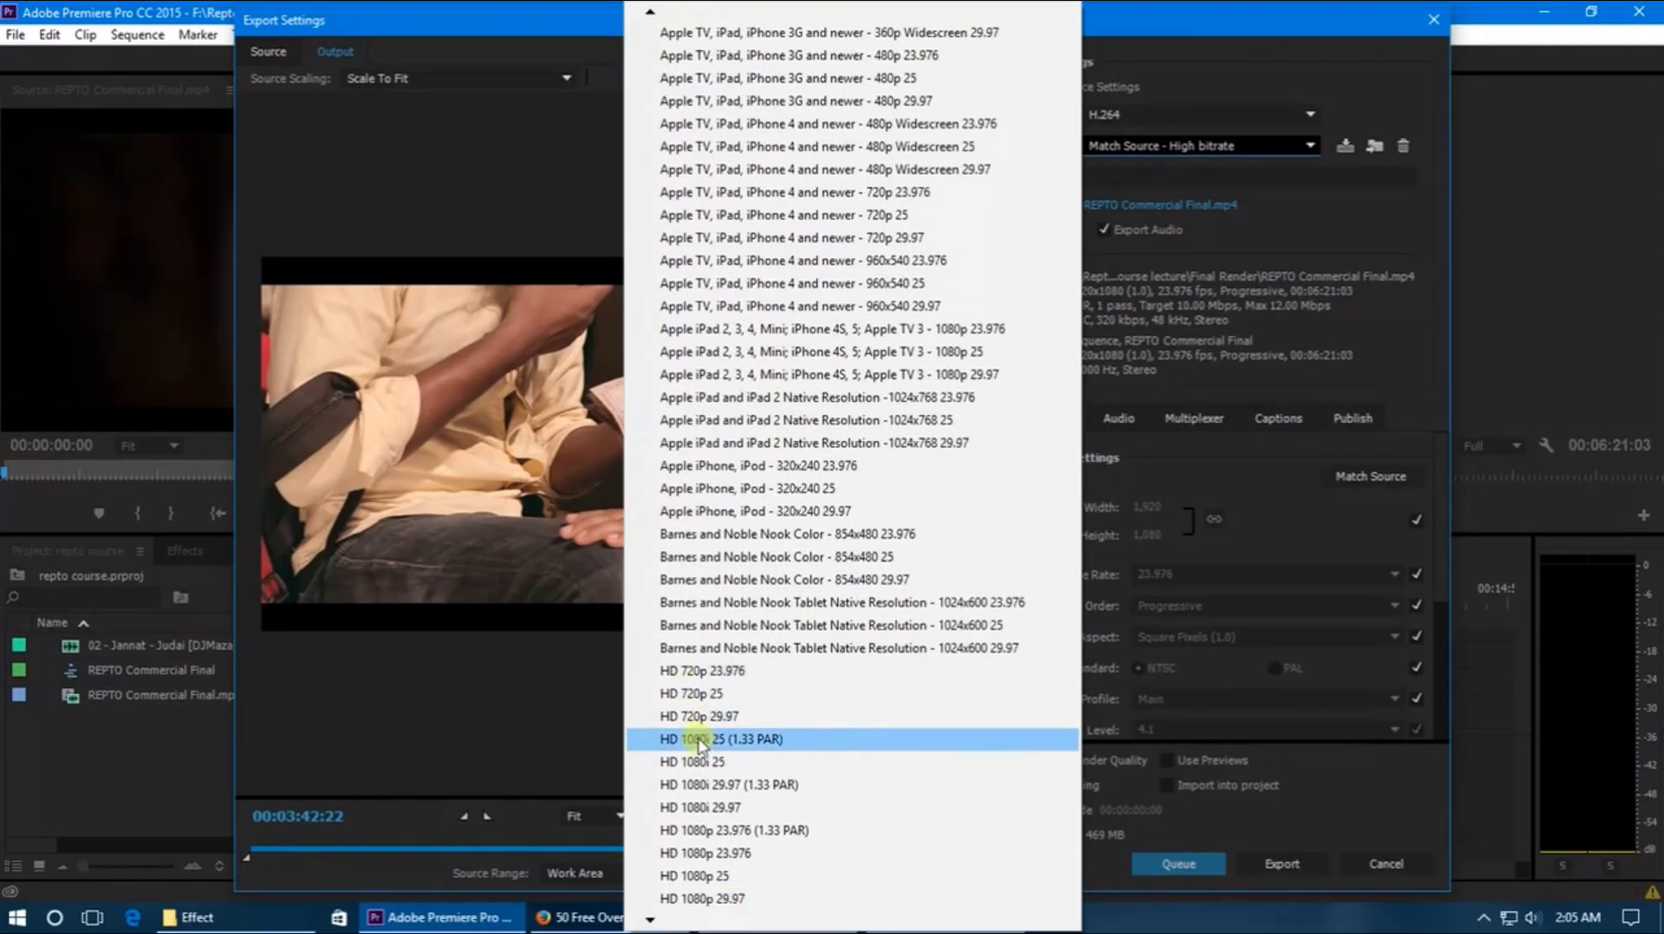
left_click(1208, 468)
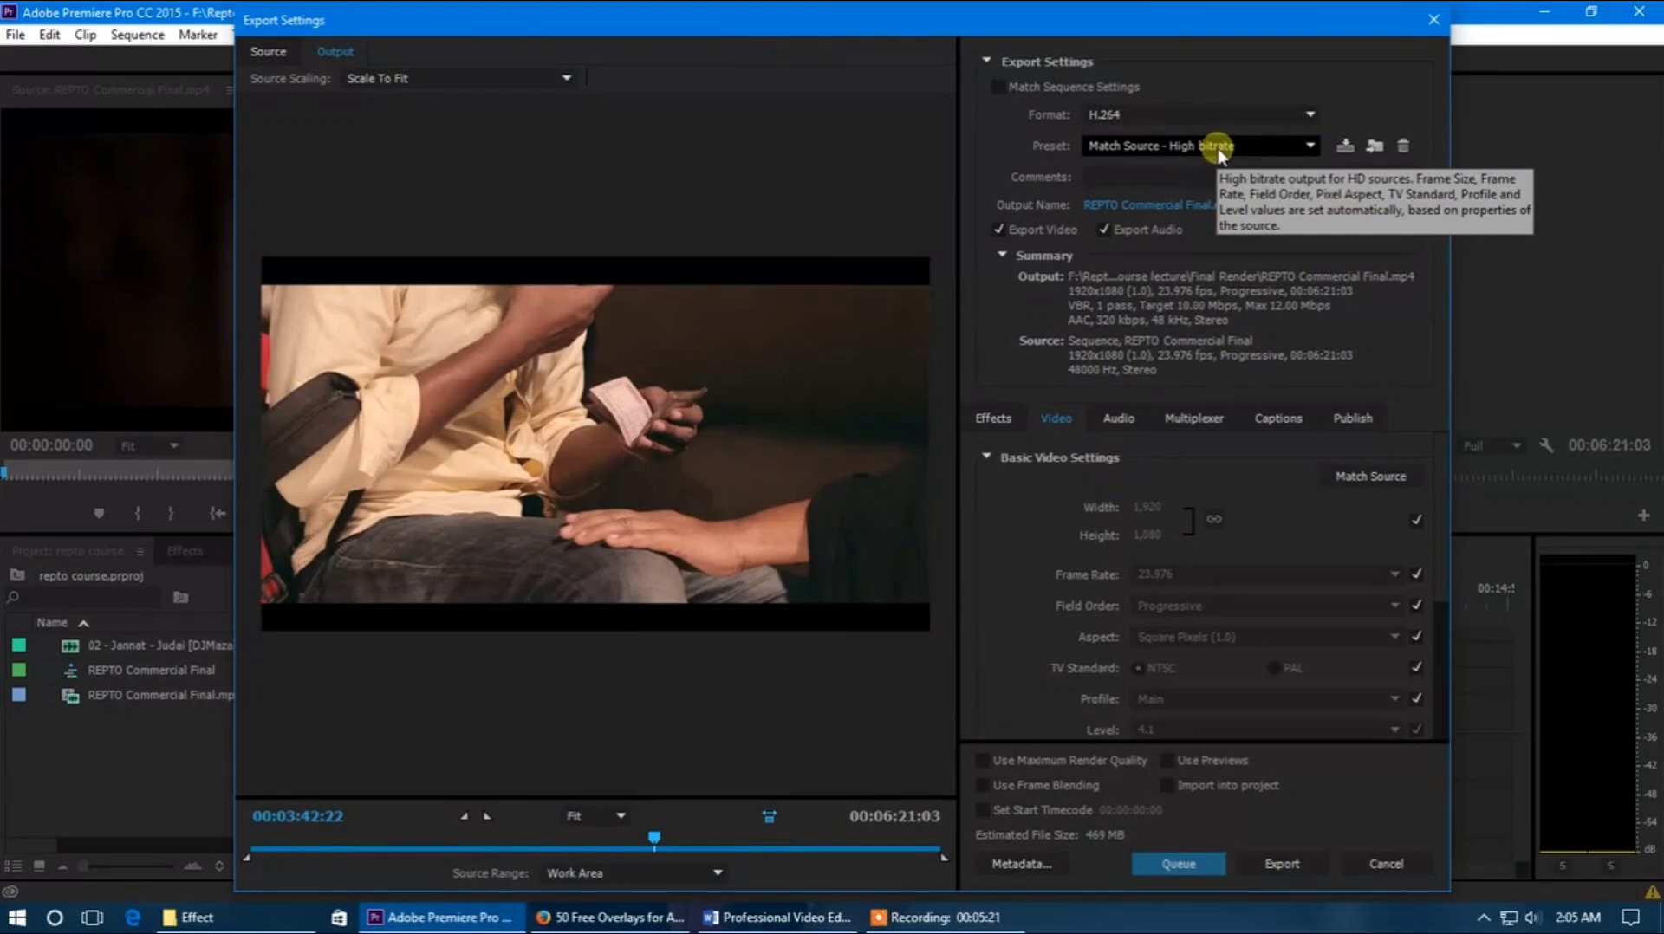
Try choosing the Desktop as the output file's save location, and cancel the change
left_click(1218, 147)
left_click(1218, 148)
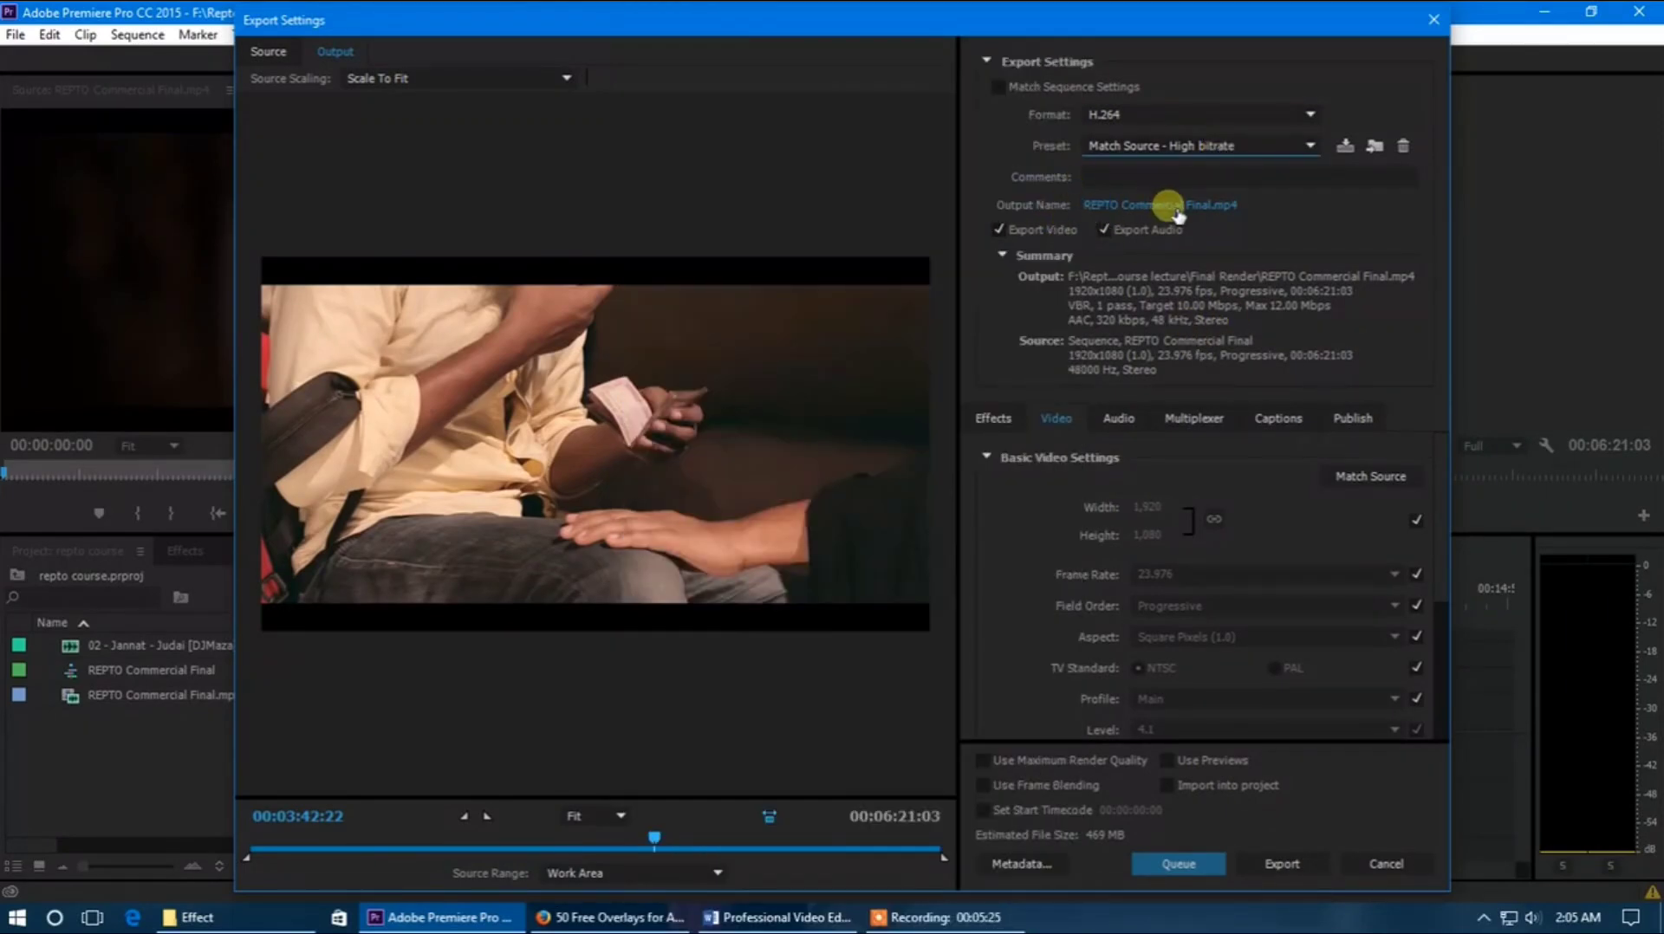
left_click(1162, 203)
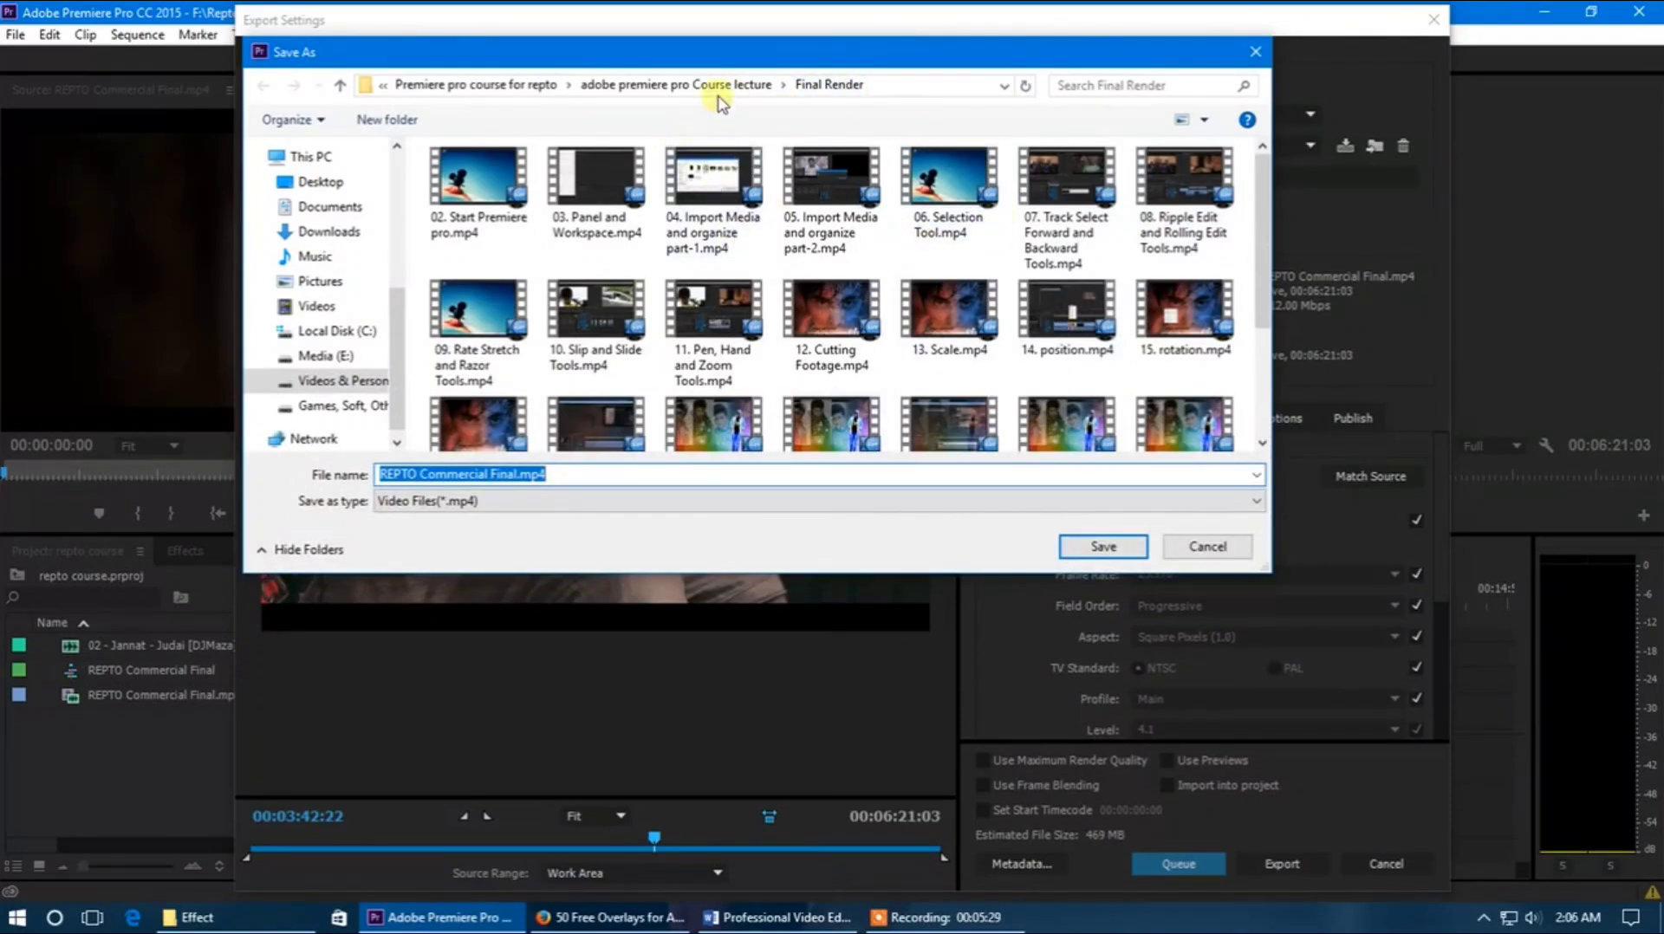
left_click(457, 86)
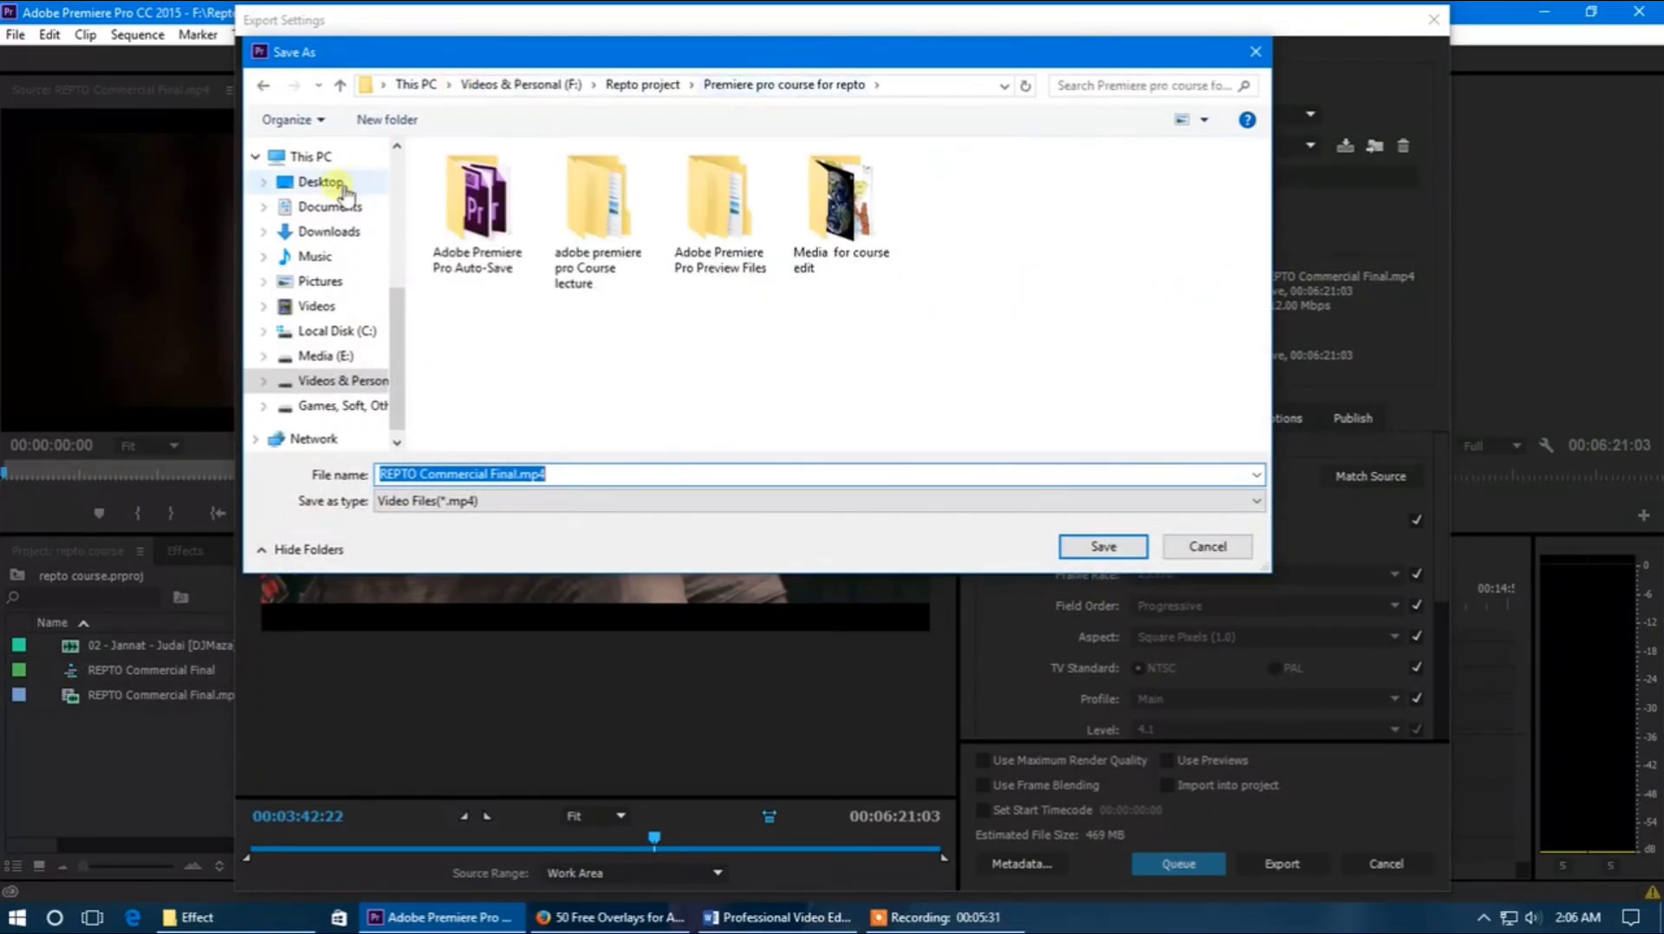
left_click(322, 182)
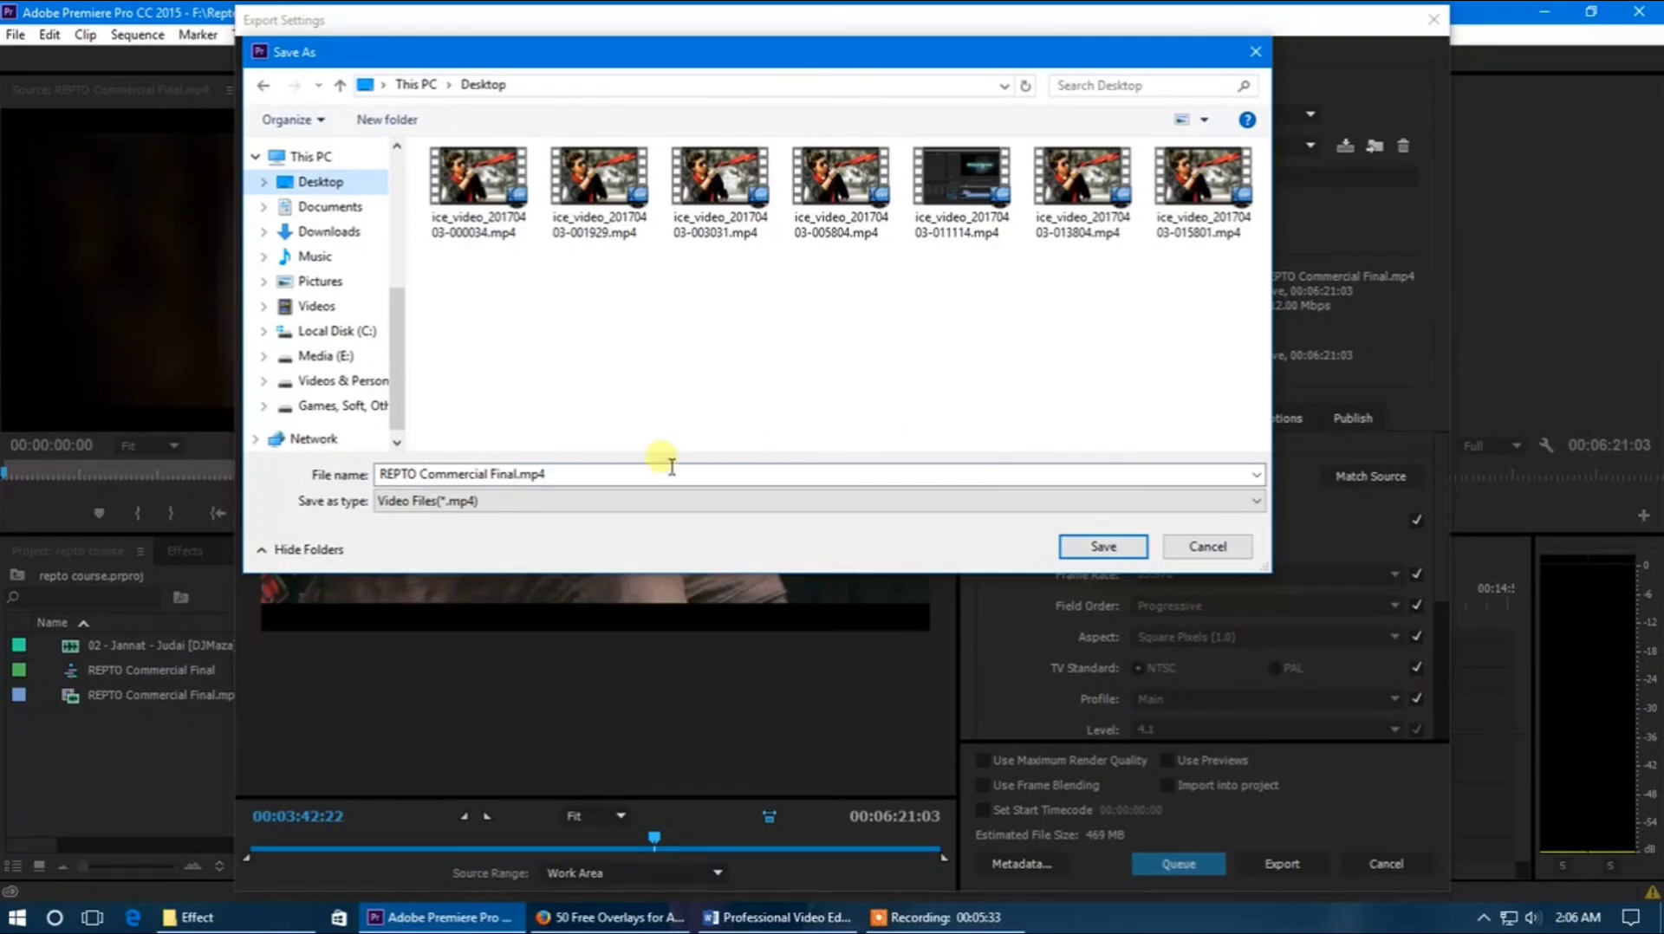
left_click(586, 475)
key("ctrl+a")
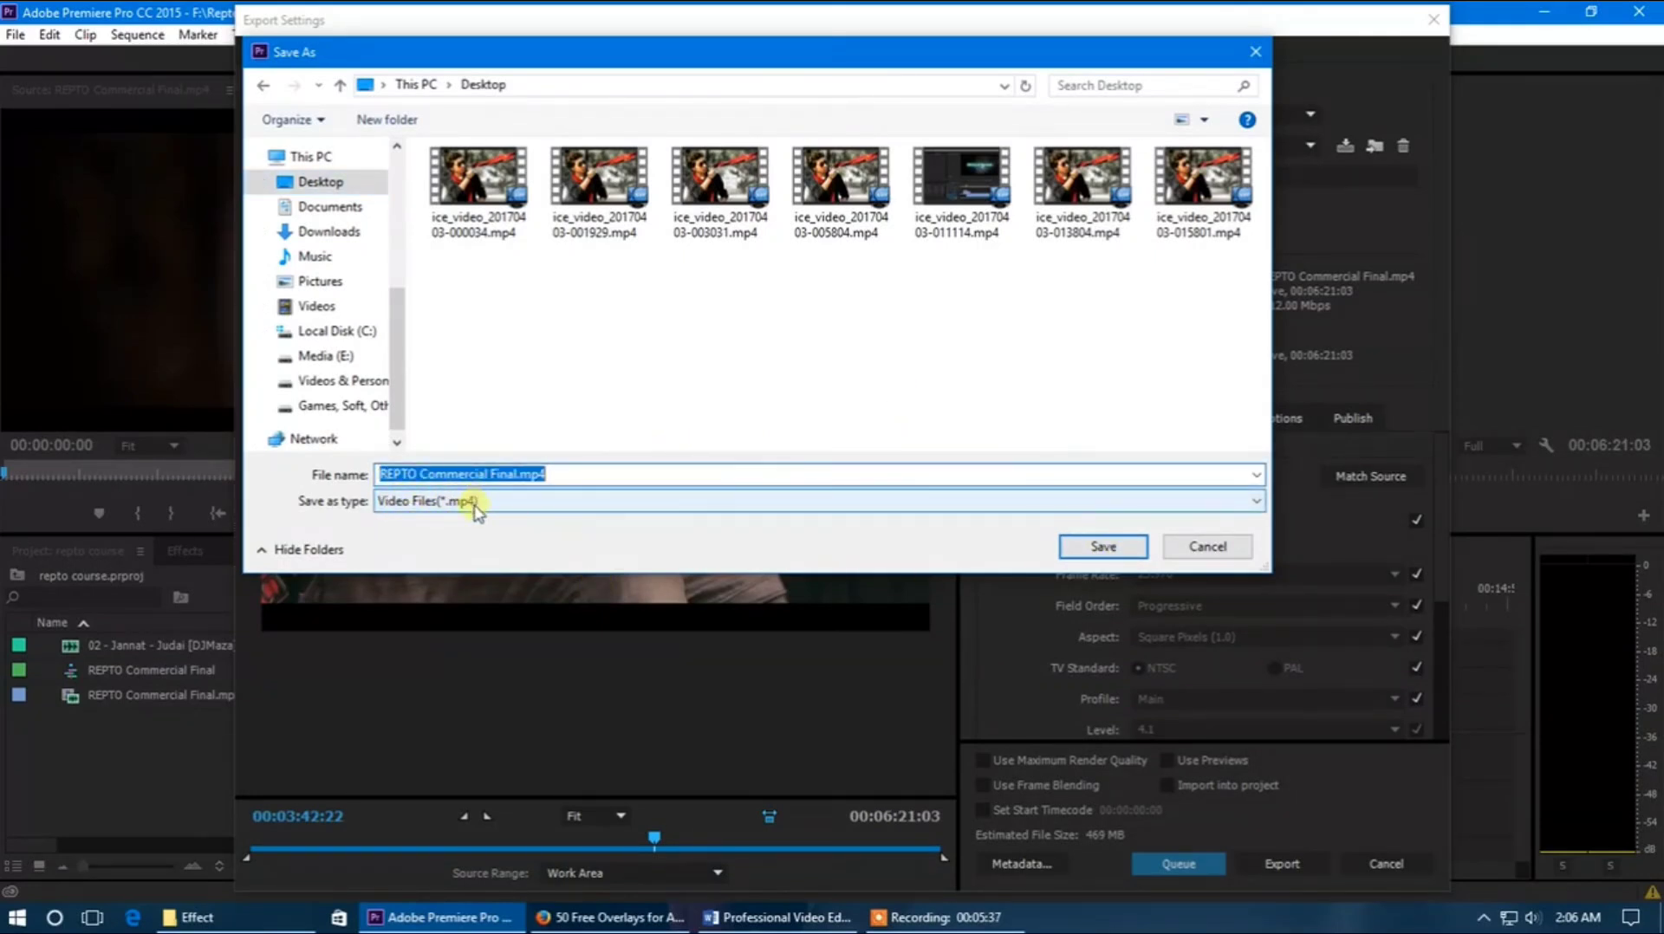
left_click(1207, 547)
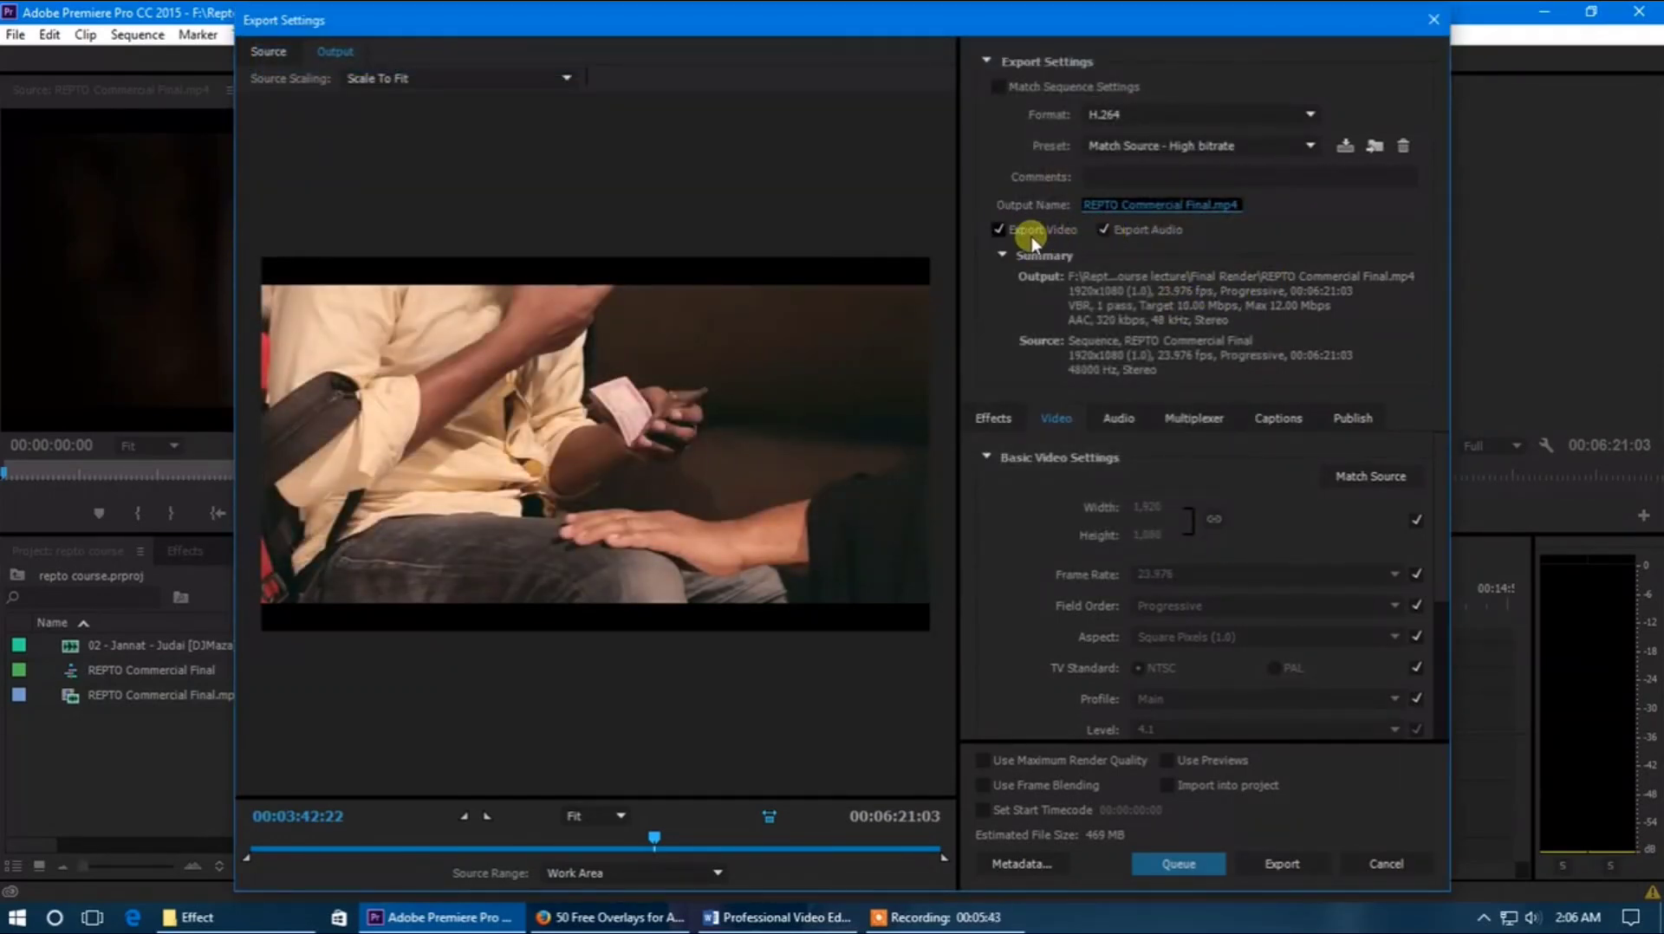
Try excluding video and audio from the export, and turn Export Video and Export Audio back on
left_click(999, 229)
left_click(1105, 231)
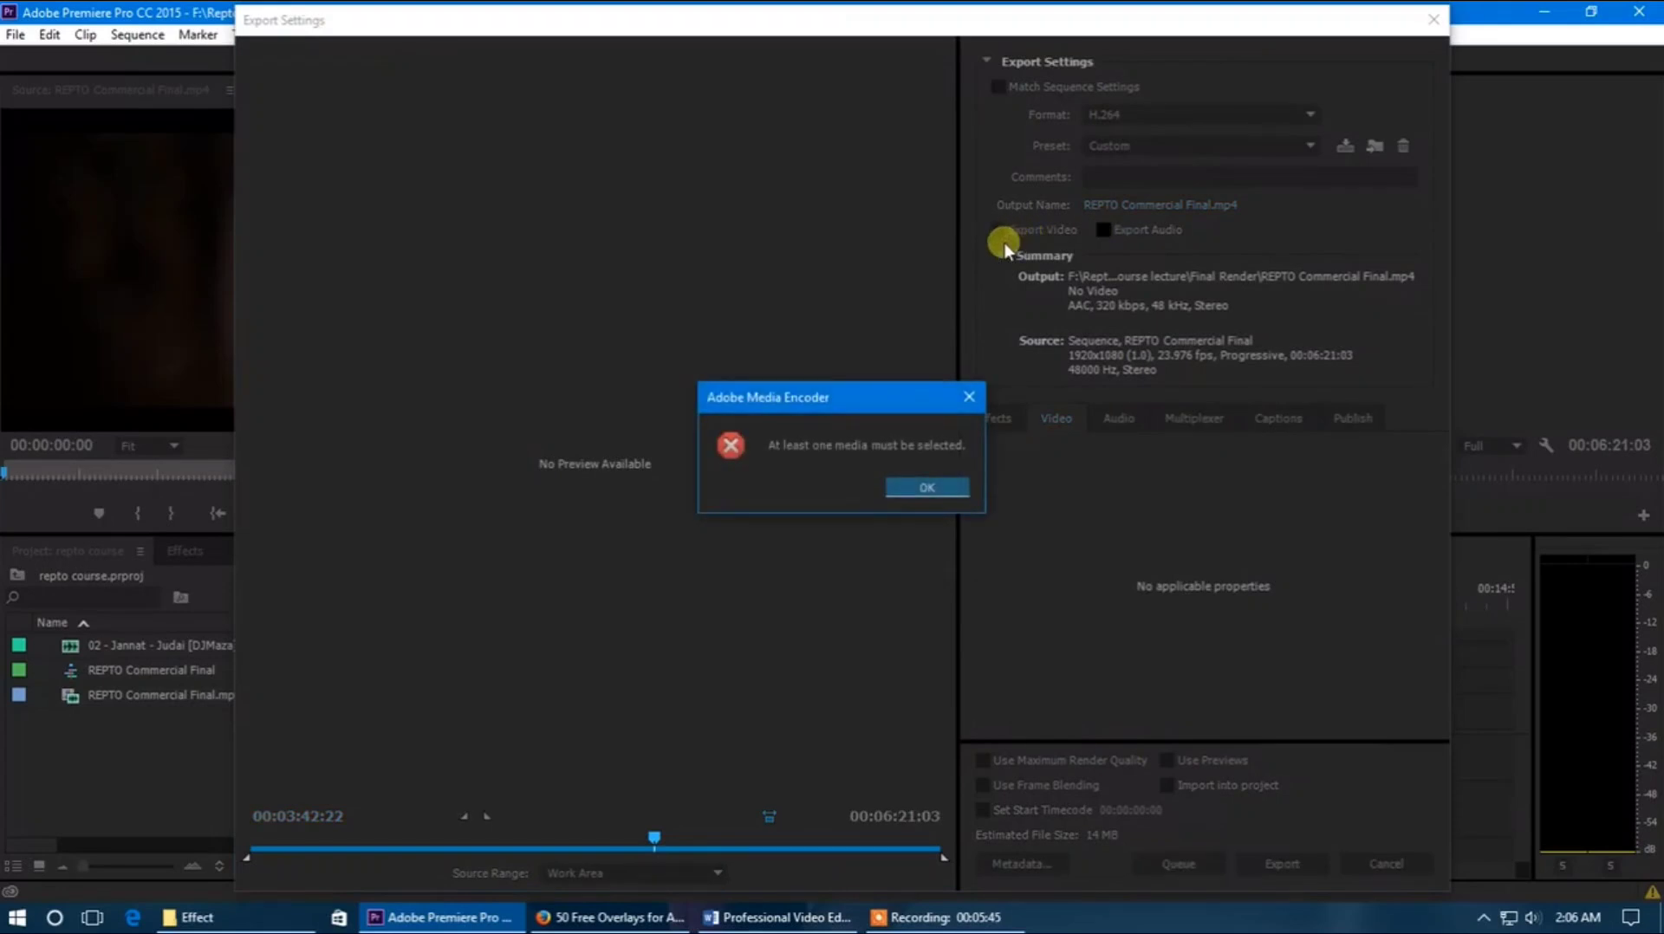
left_click(959, 391)
left_click(999, 230)
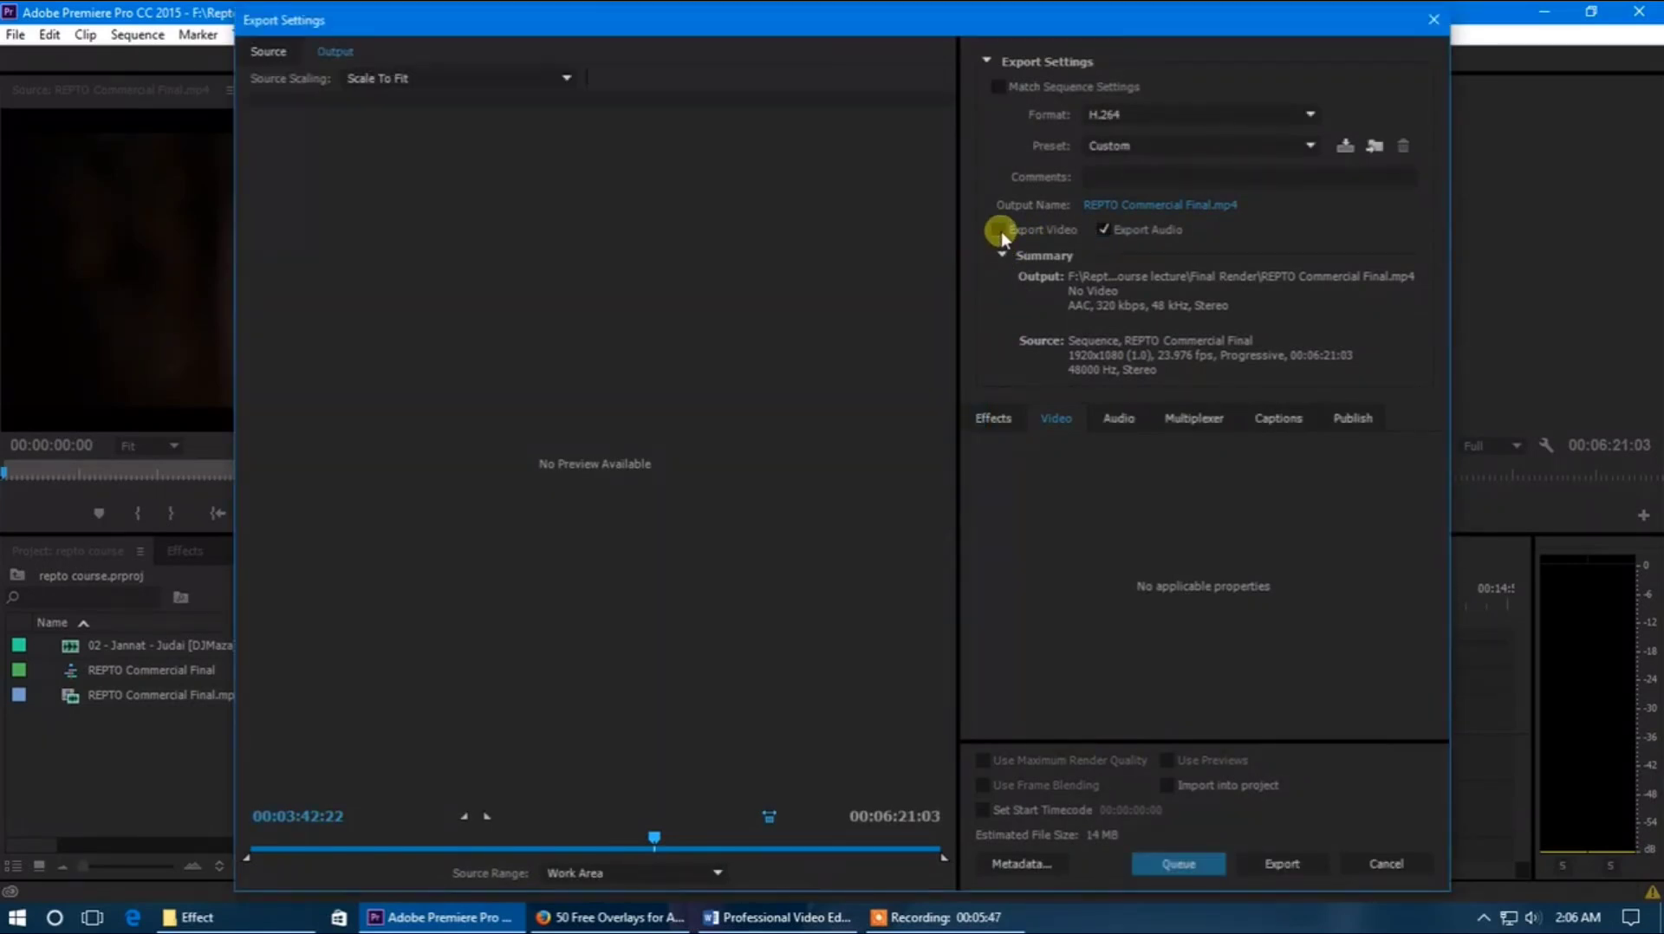
left_click(1105, 230)
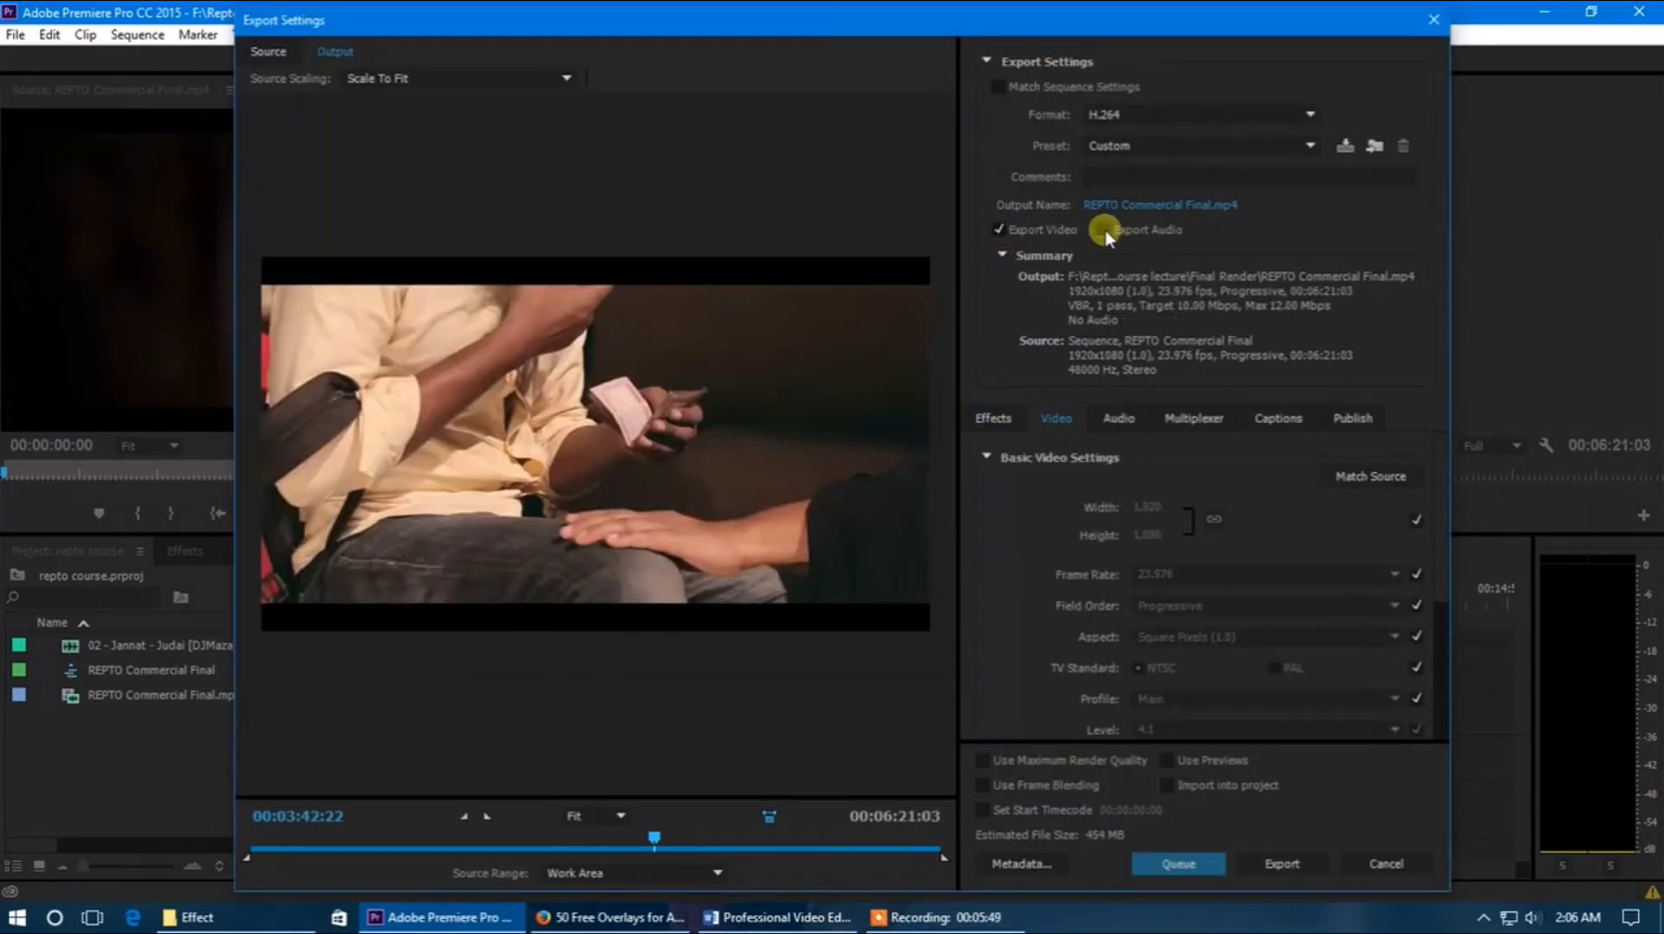
left_click(1105, 231)
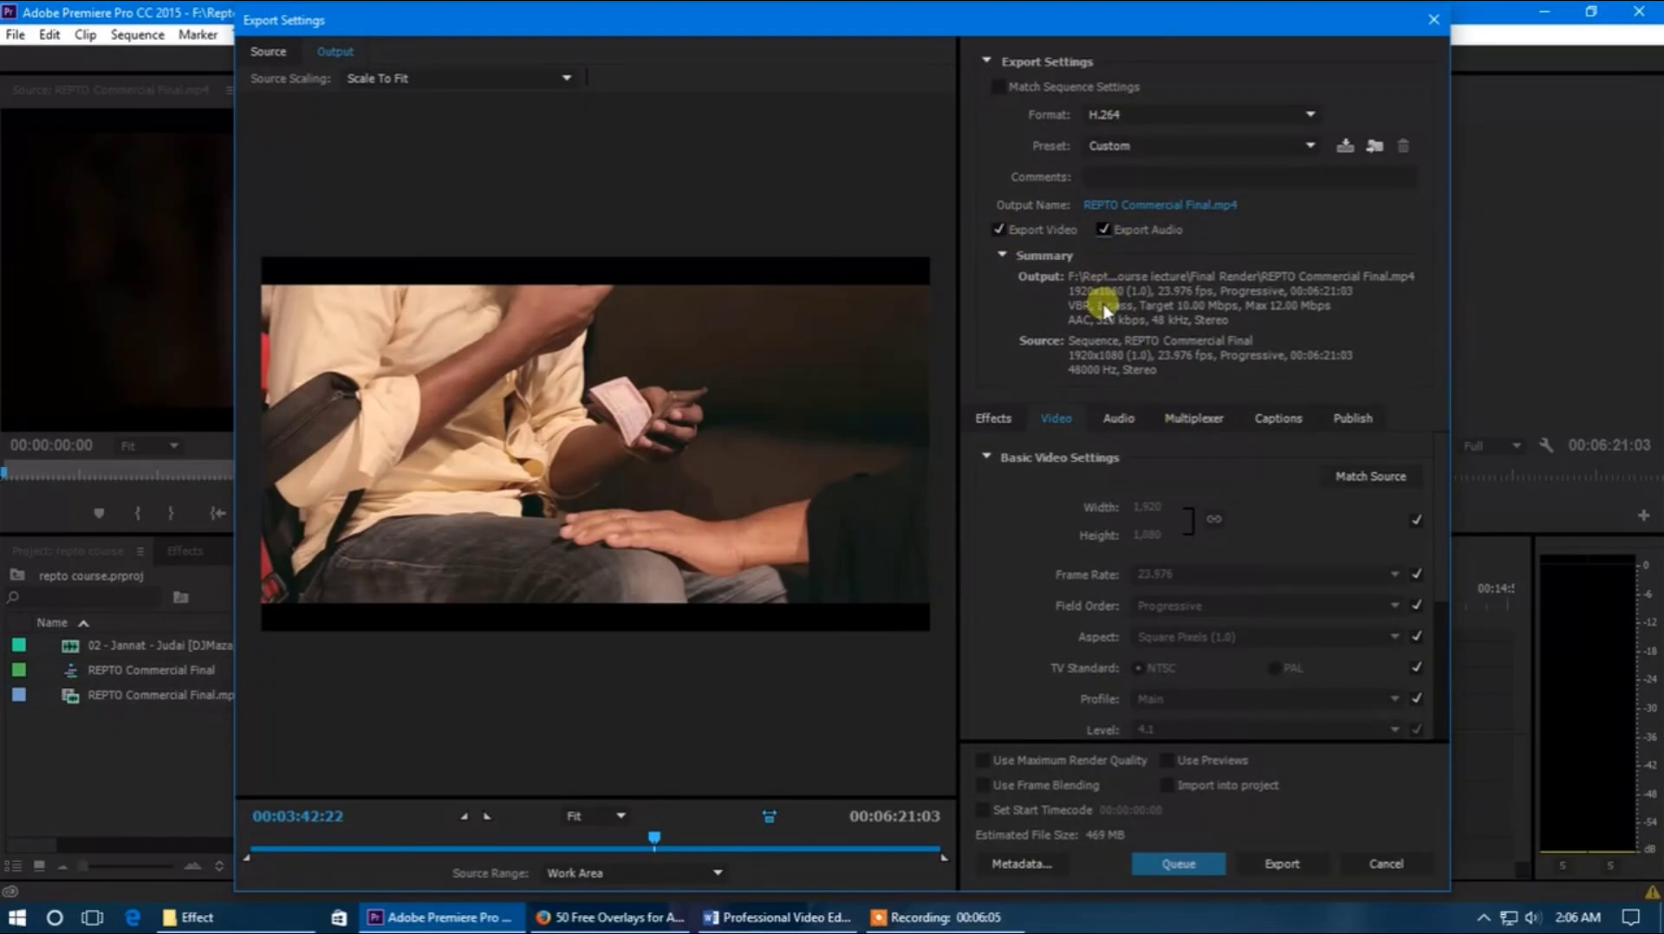
Look through the export's effects and basic video settings, and enable Render at Maximum Depth
left_click(997, 421)
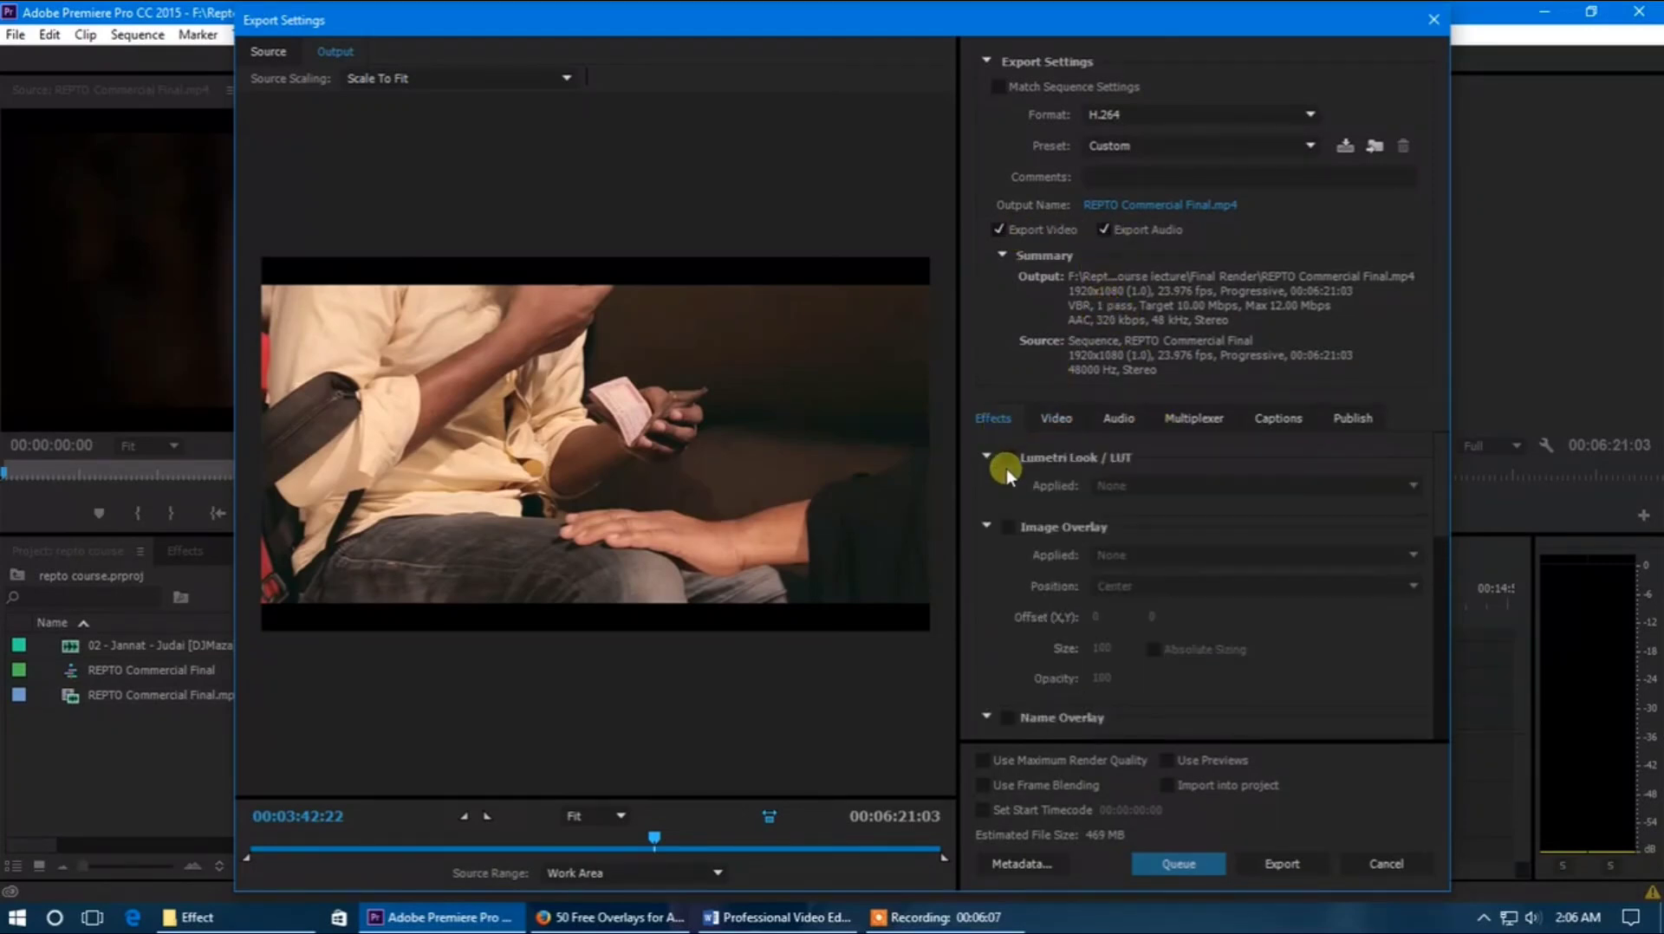
scroll(1044, 515, "down", 3)
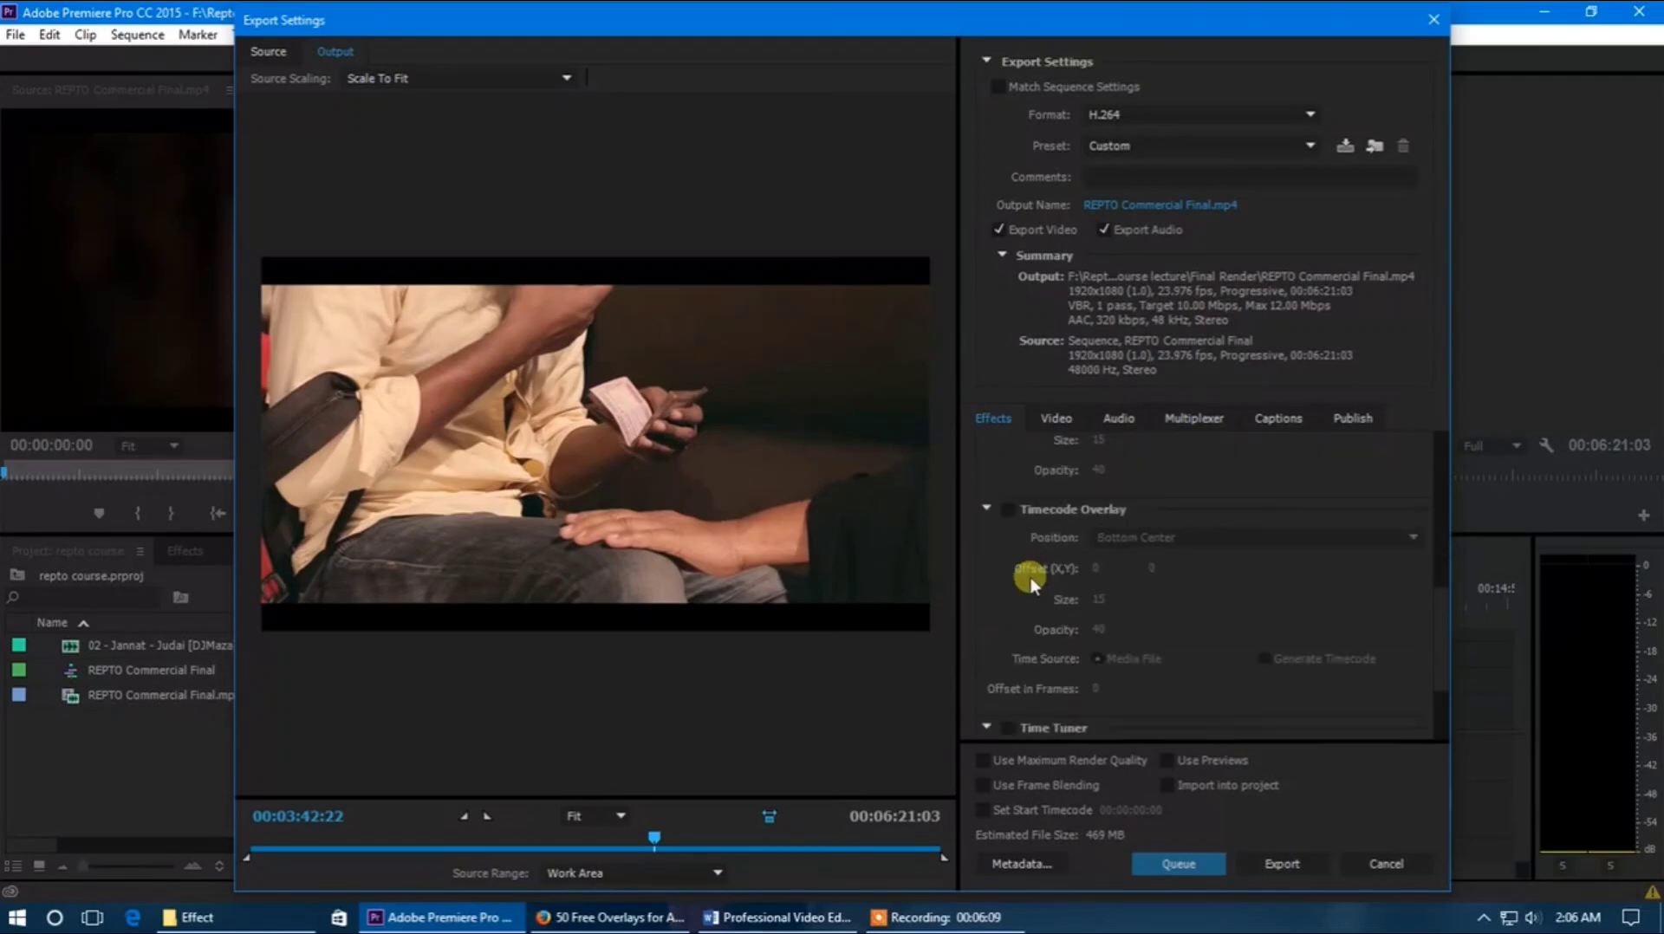
scroll(1028, 589, "up", 3)
left_click(1048, 420)
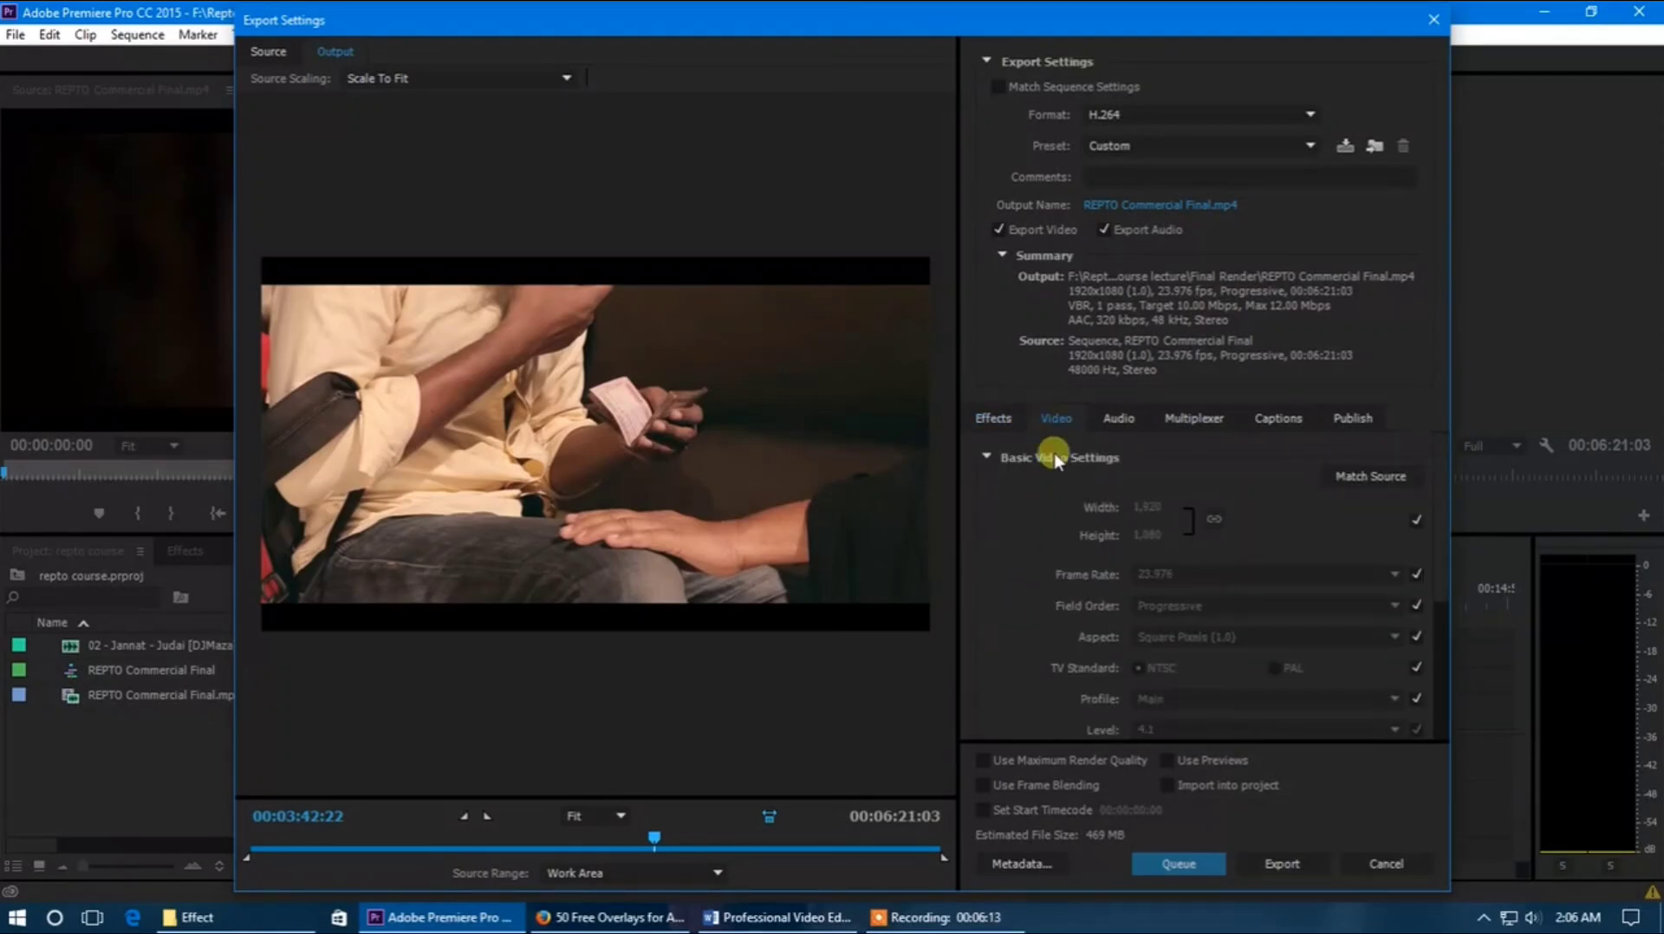
scroll(1061, 518, "down", 2)
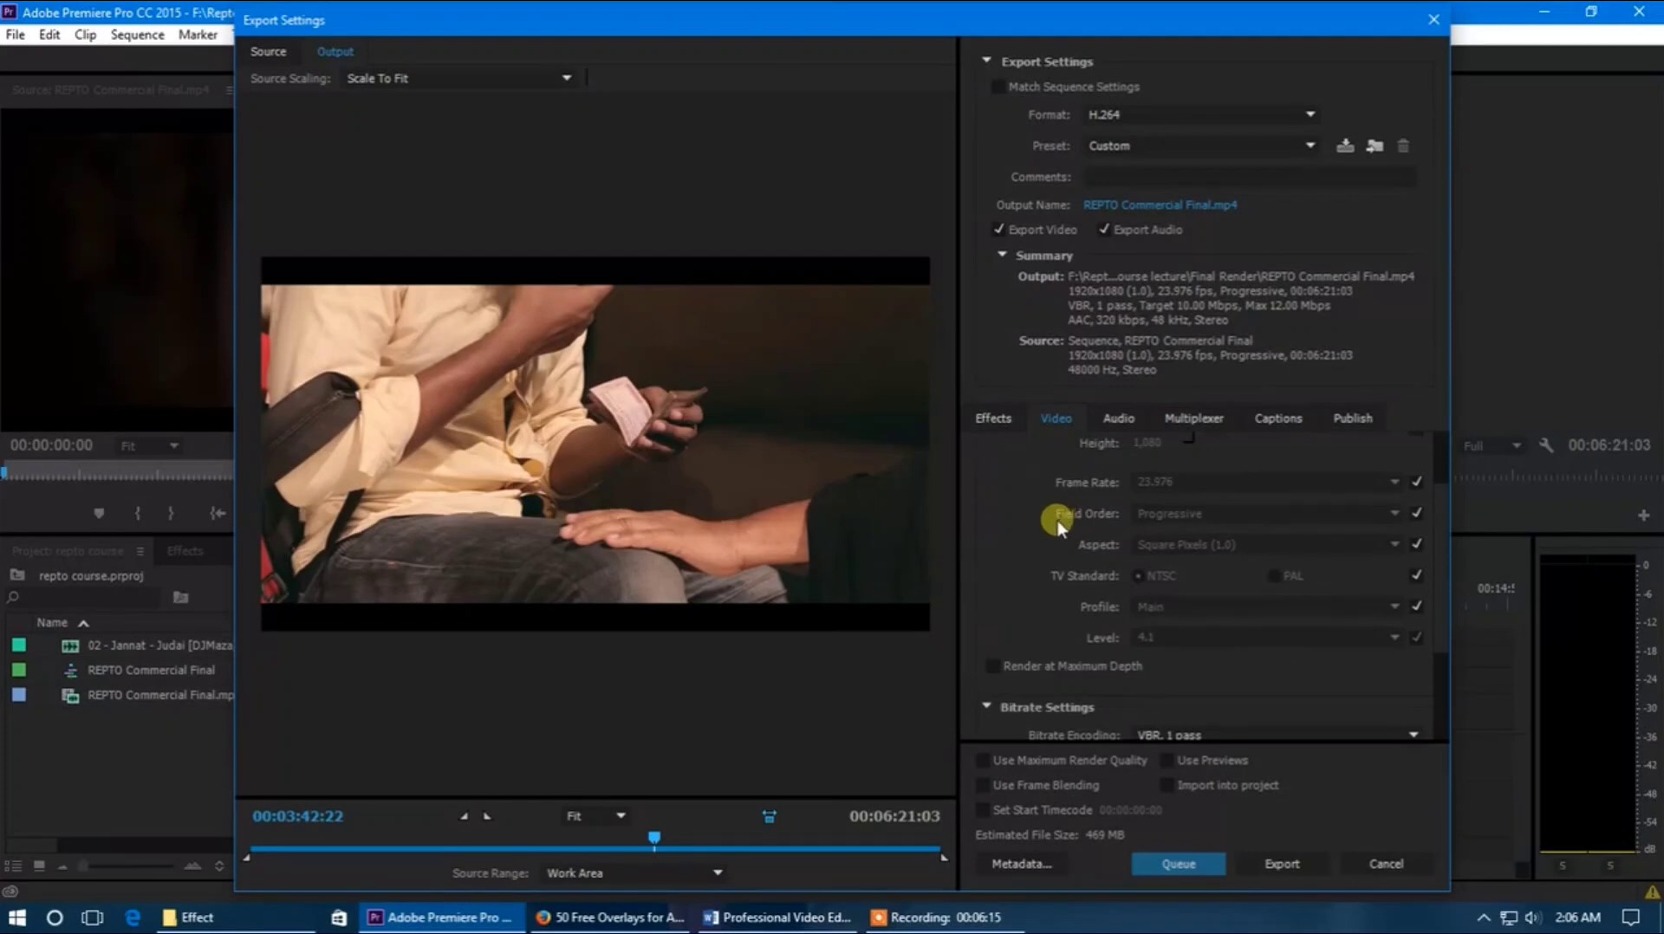
scroll(1059, 522, "up", 2)
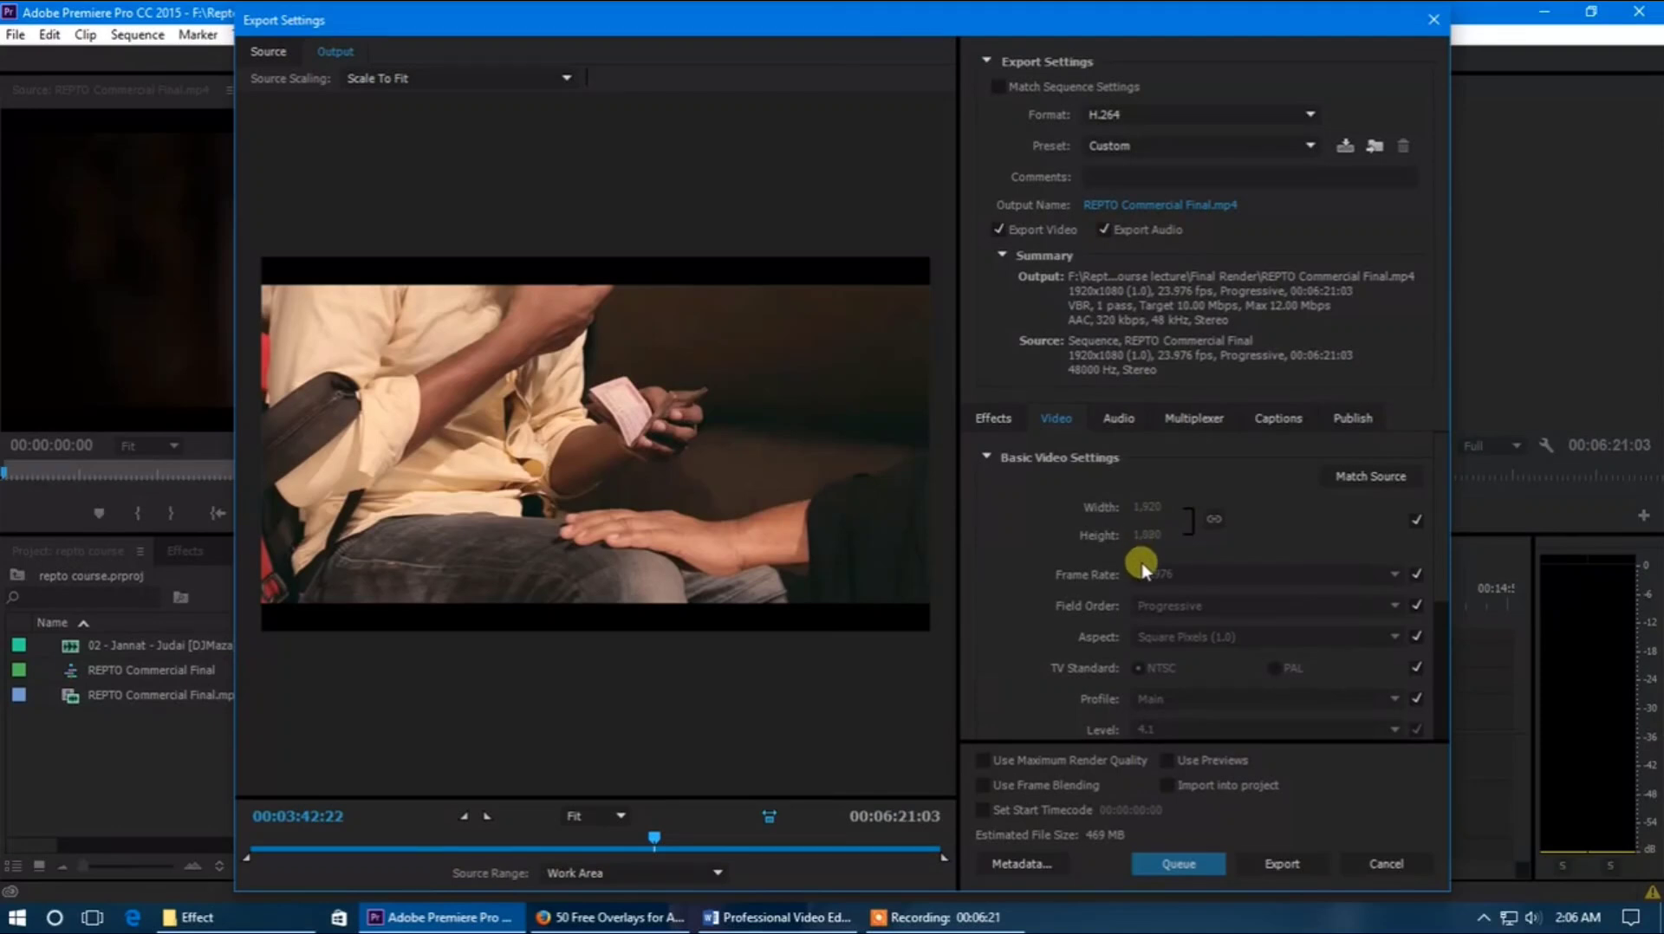
scroll(1135, 577, "down", 4)
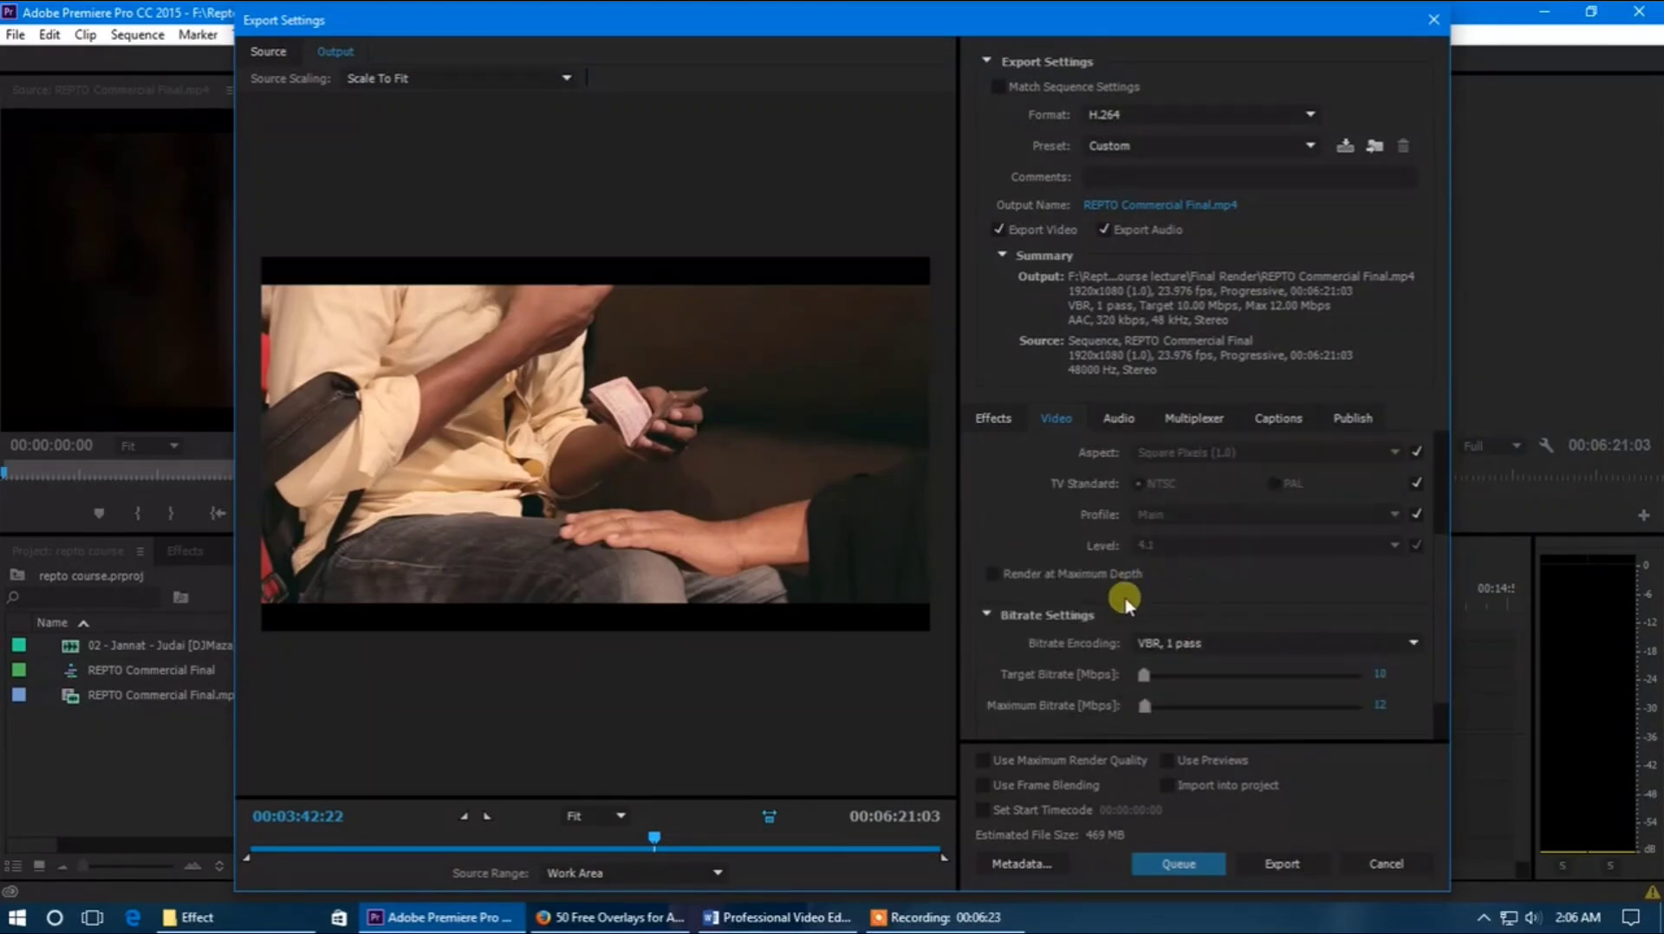
left_click(998, 574)
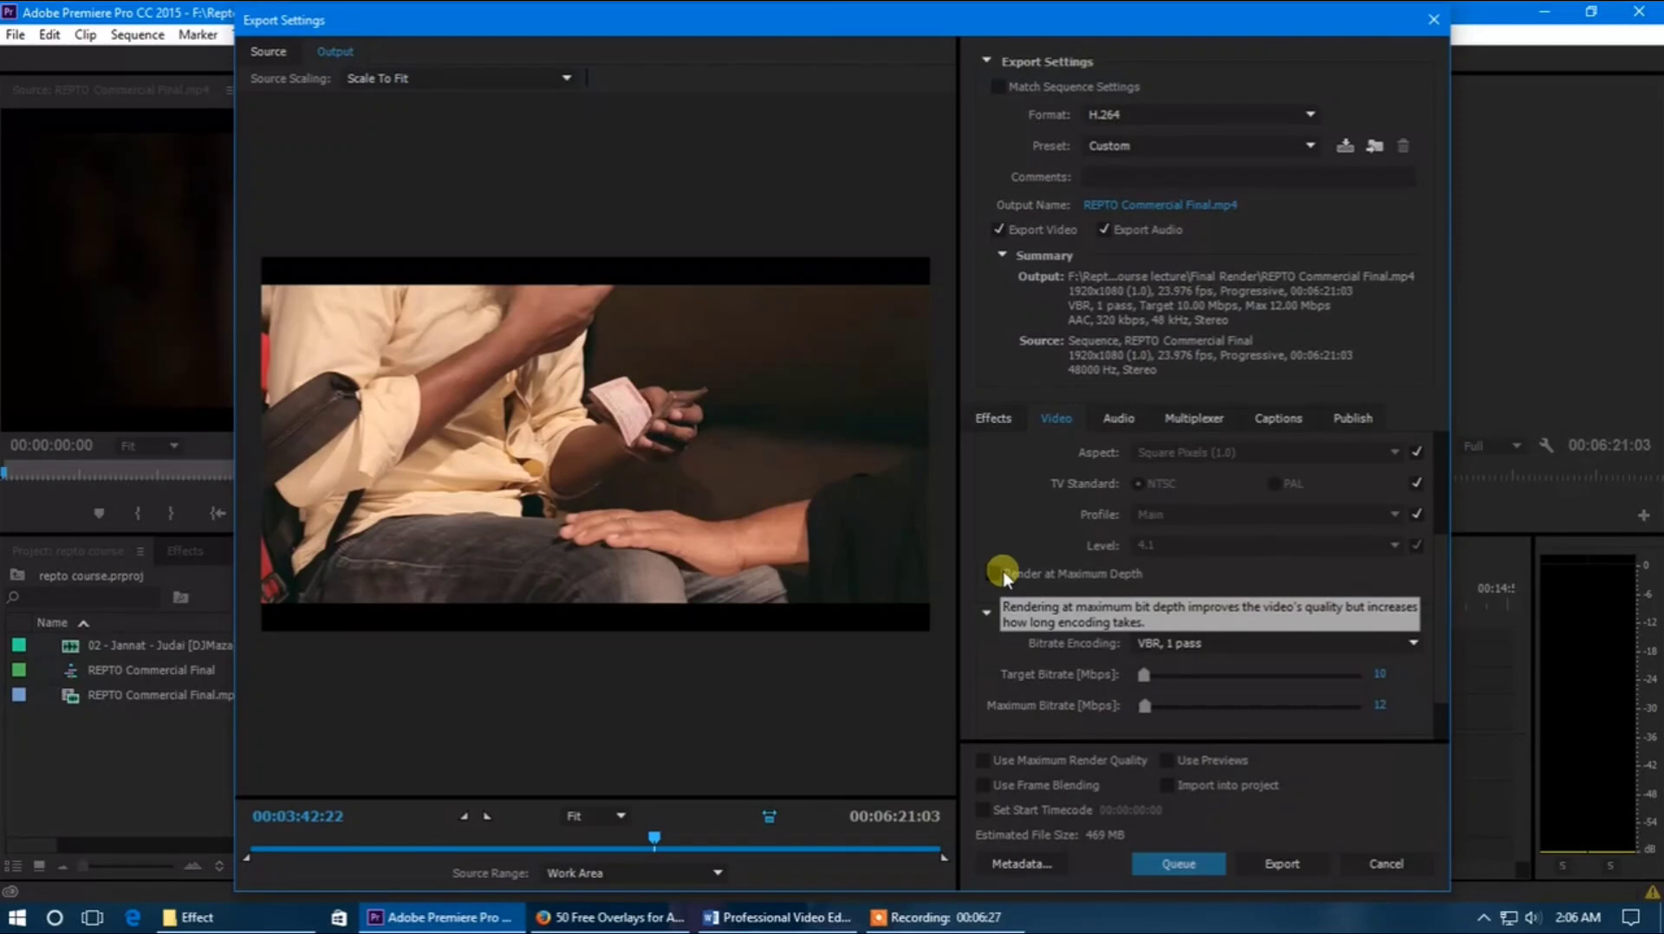
scroll(985, 510, "up", 4)
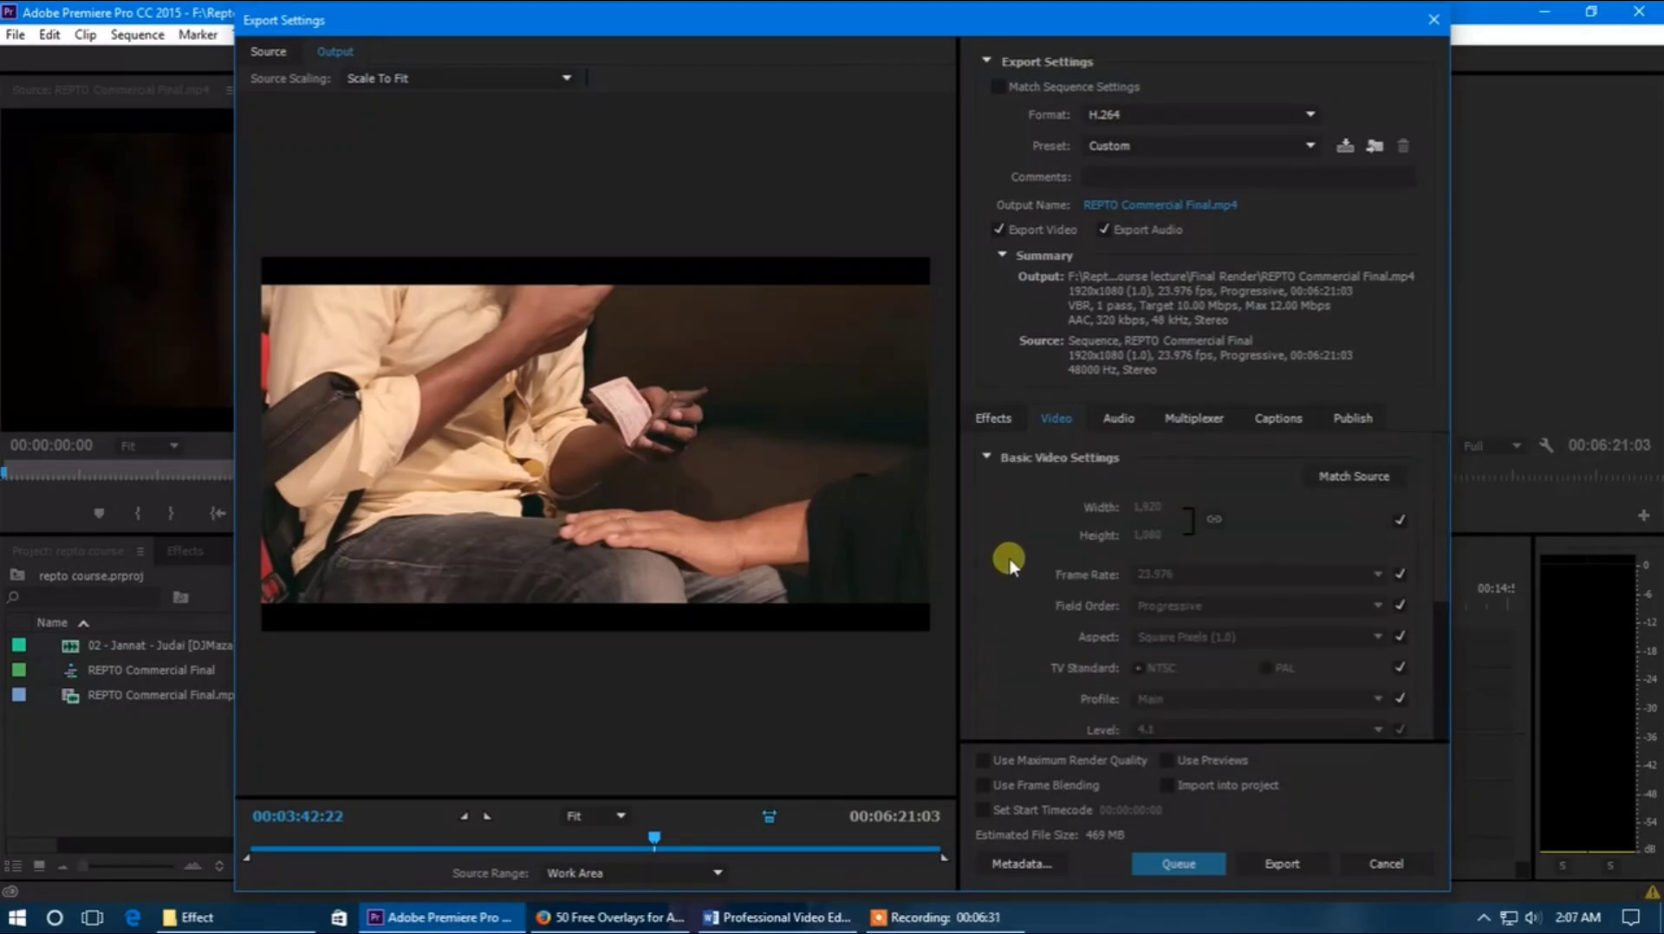
scroll(1010, 562, "down", 4)
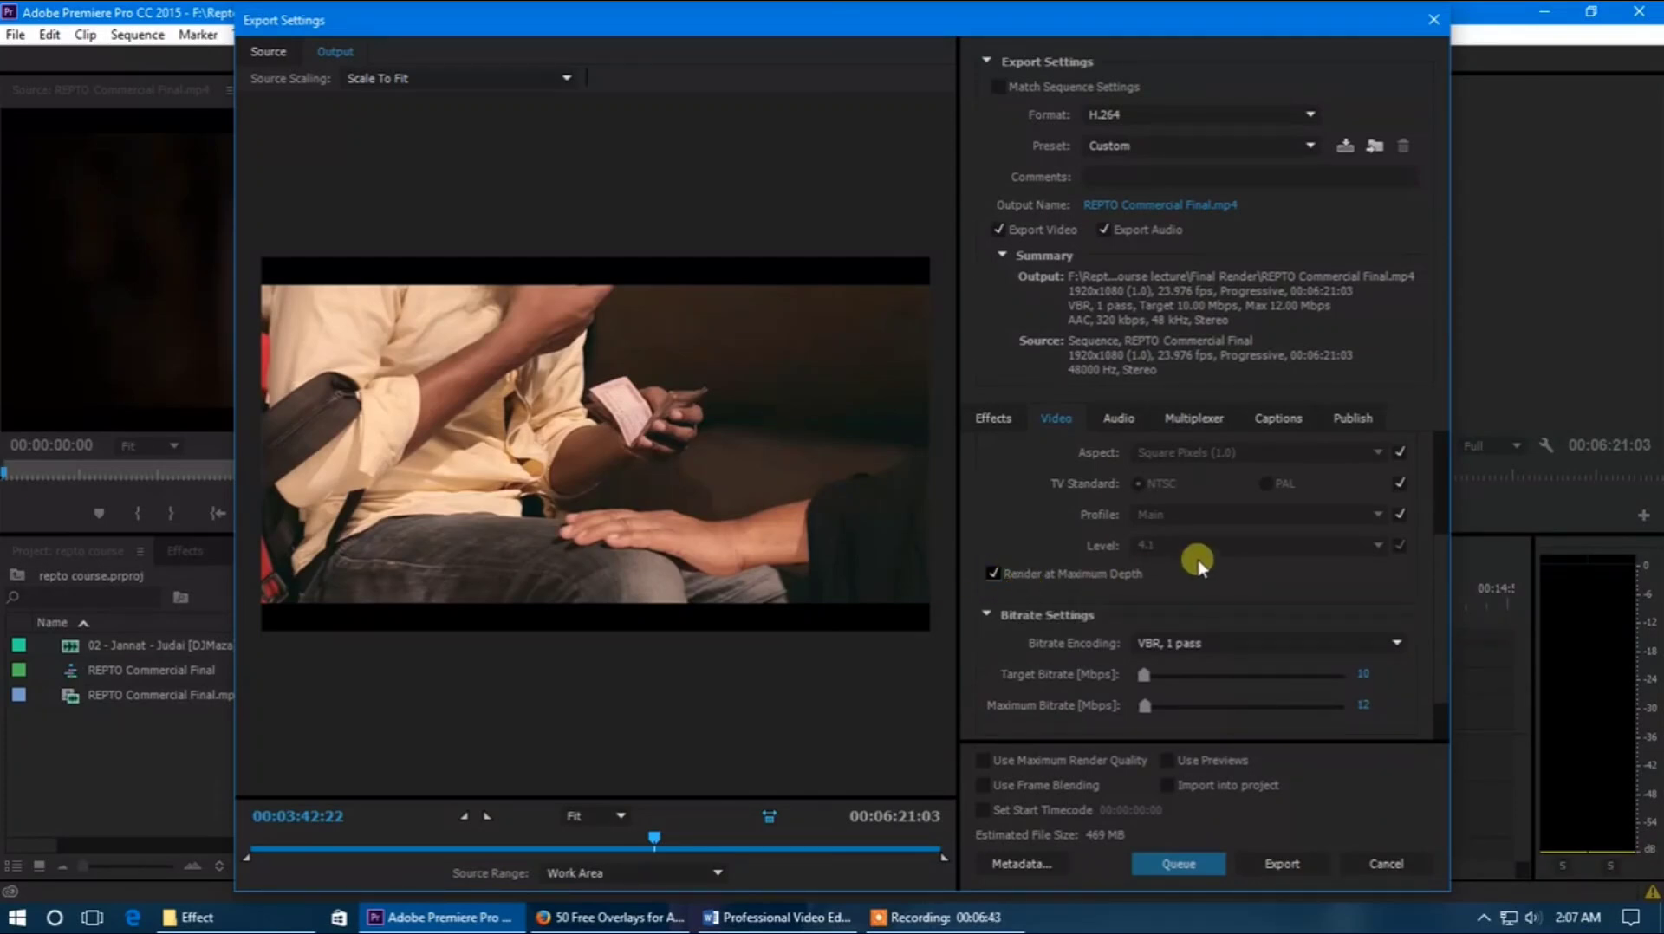
Review the bitrate encoding options and choose VBR, 1 pass
scroll(1445, 607, "down", 2)
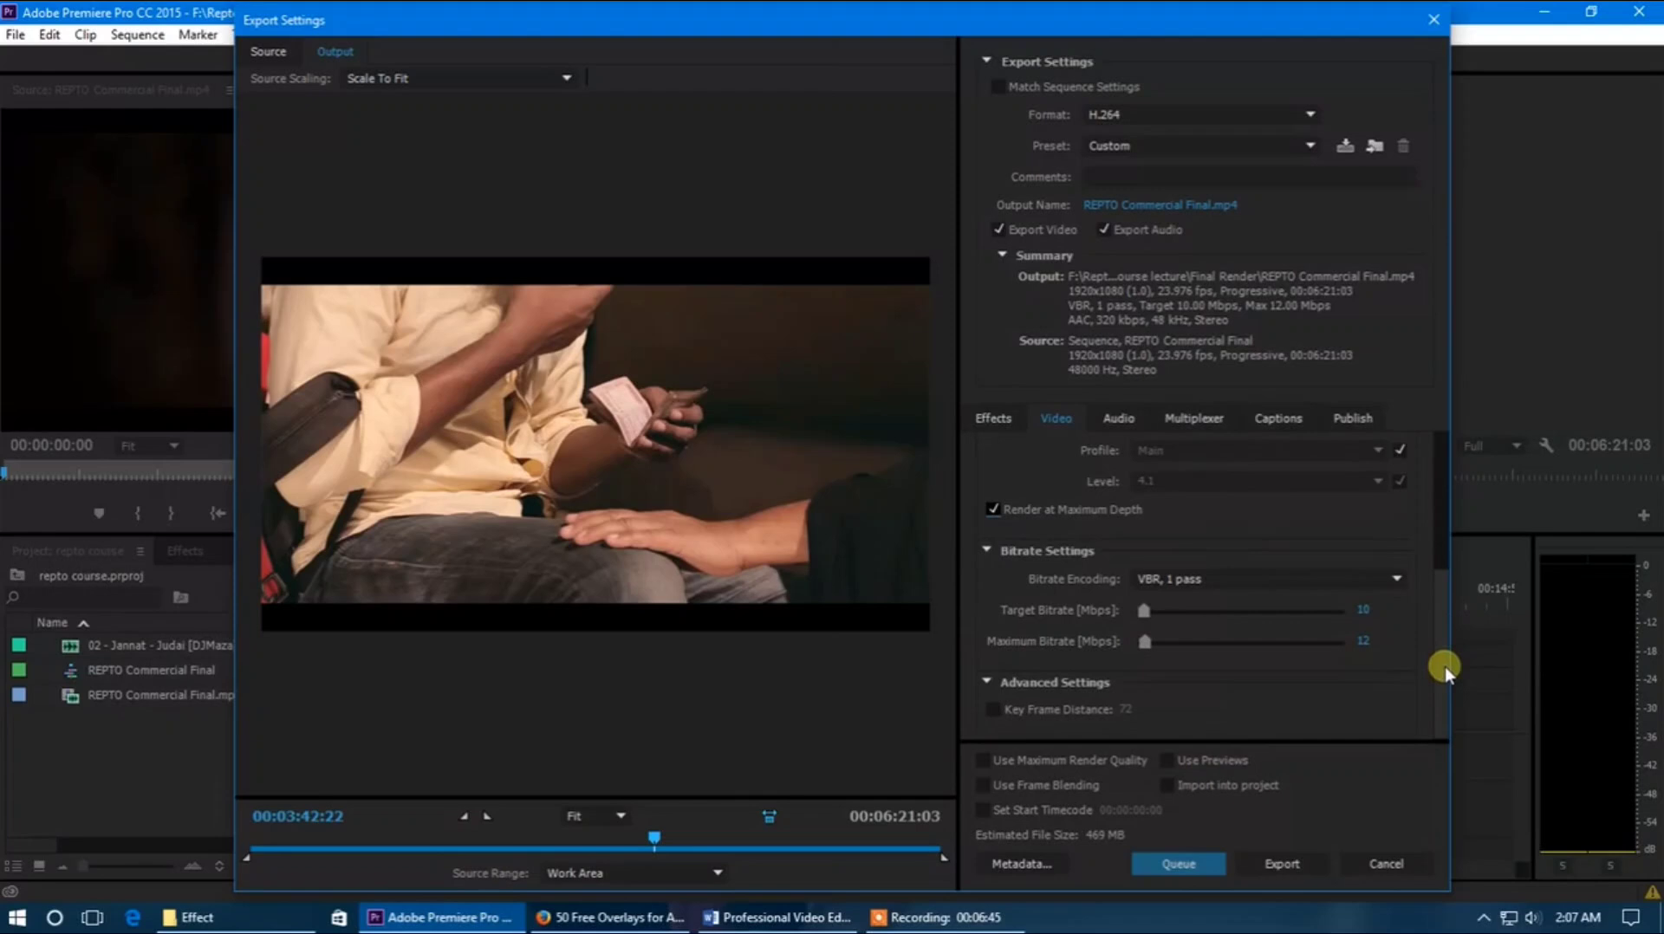
left_click(1218, 579)
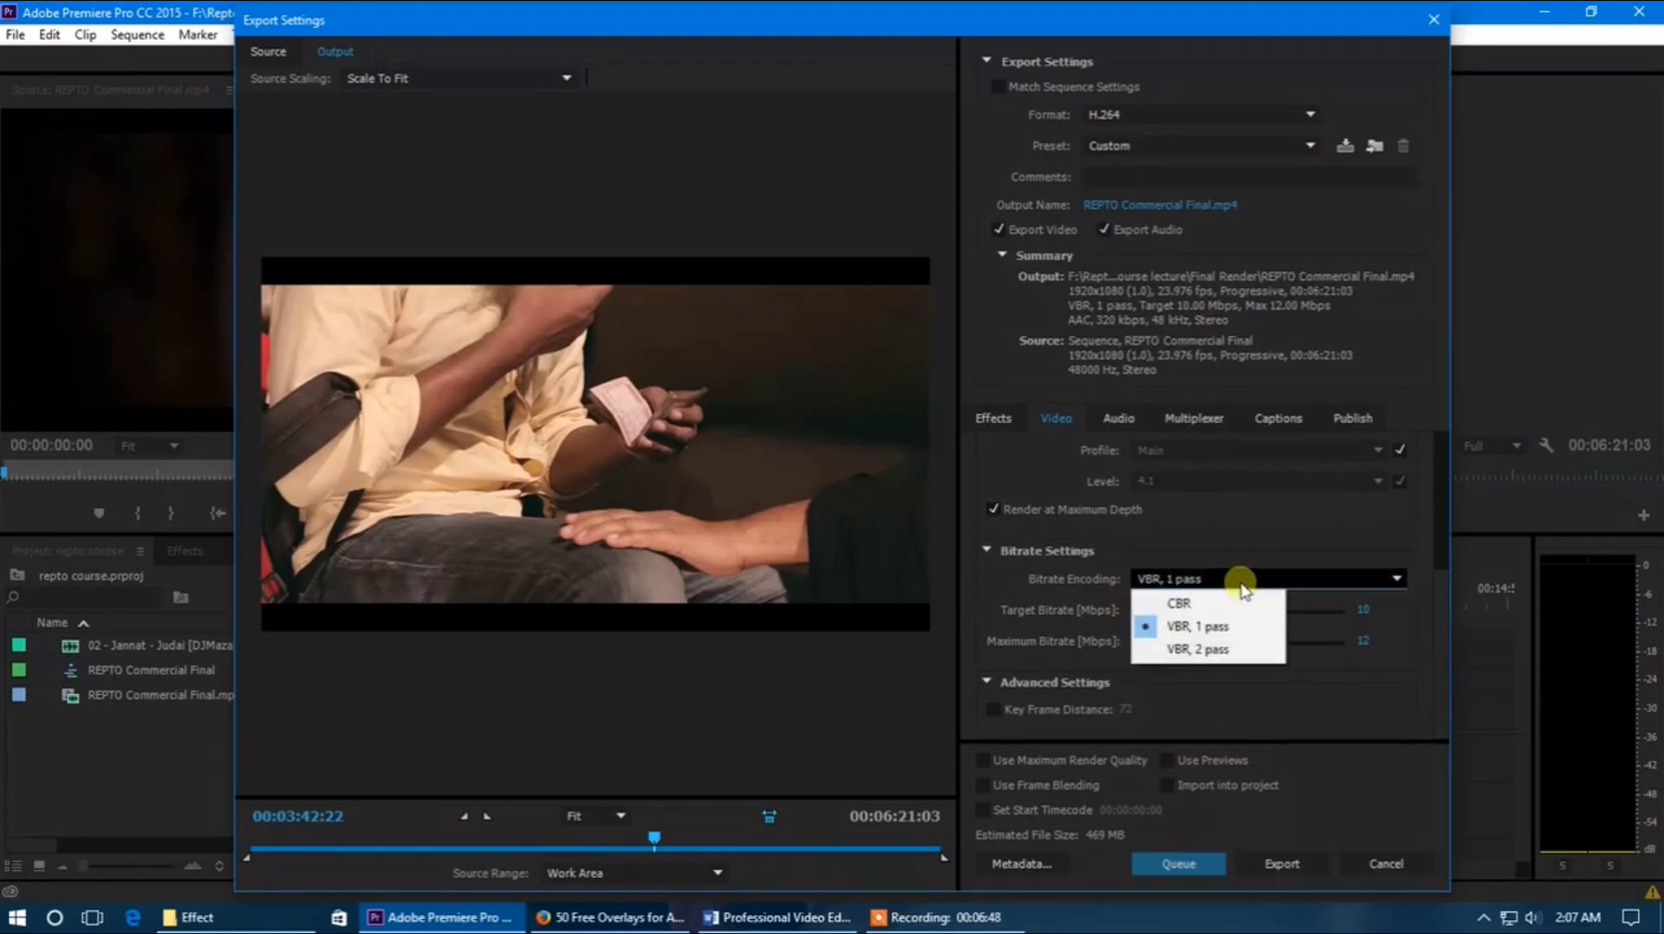
left_click(1227, 635)
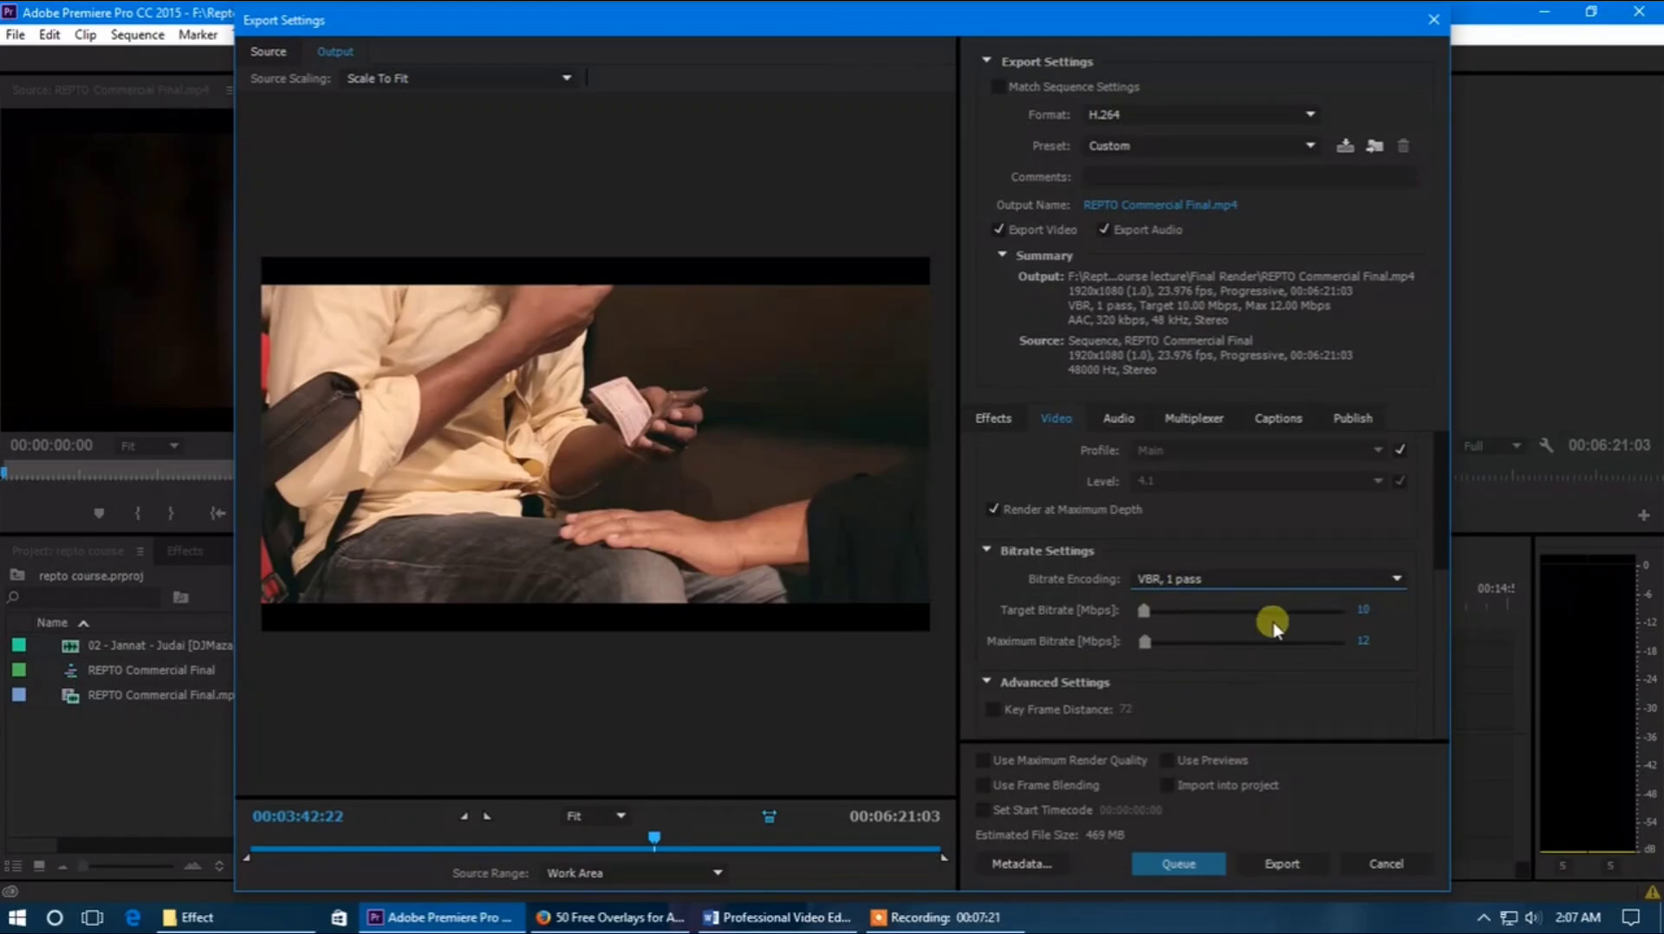
Try target bitrates of 3, 10.53 and 4.51 Mbps and maximum bitrates of 12.2 and 51.21 Mbps
left_click(1368, 612)
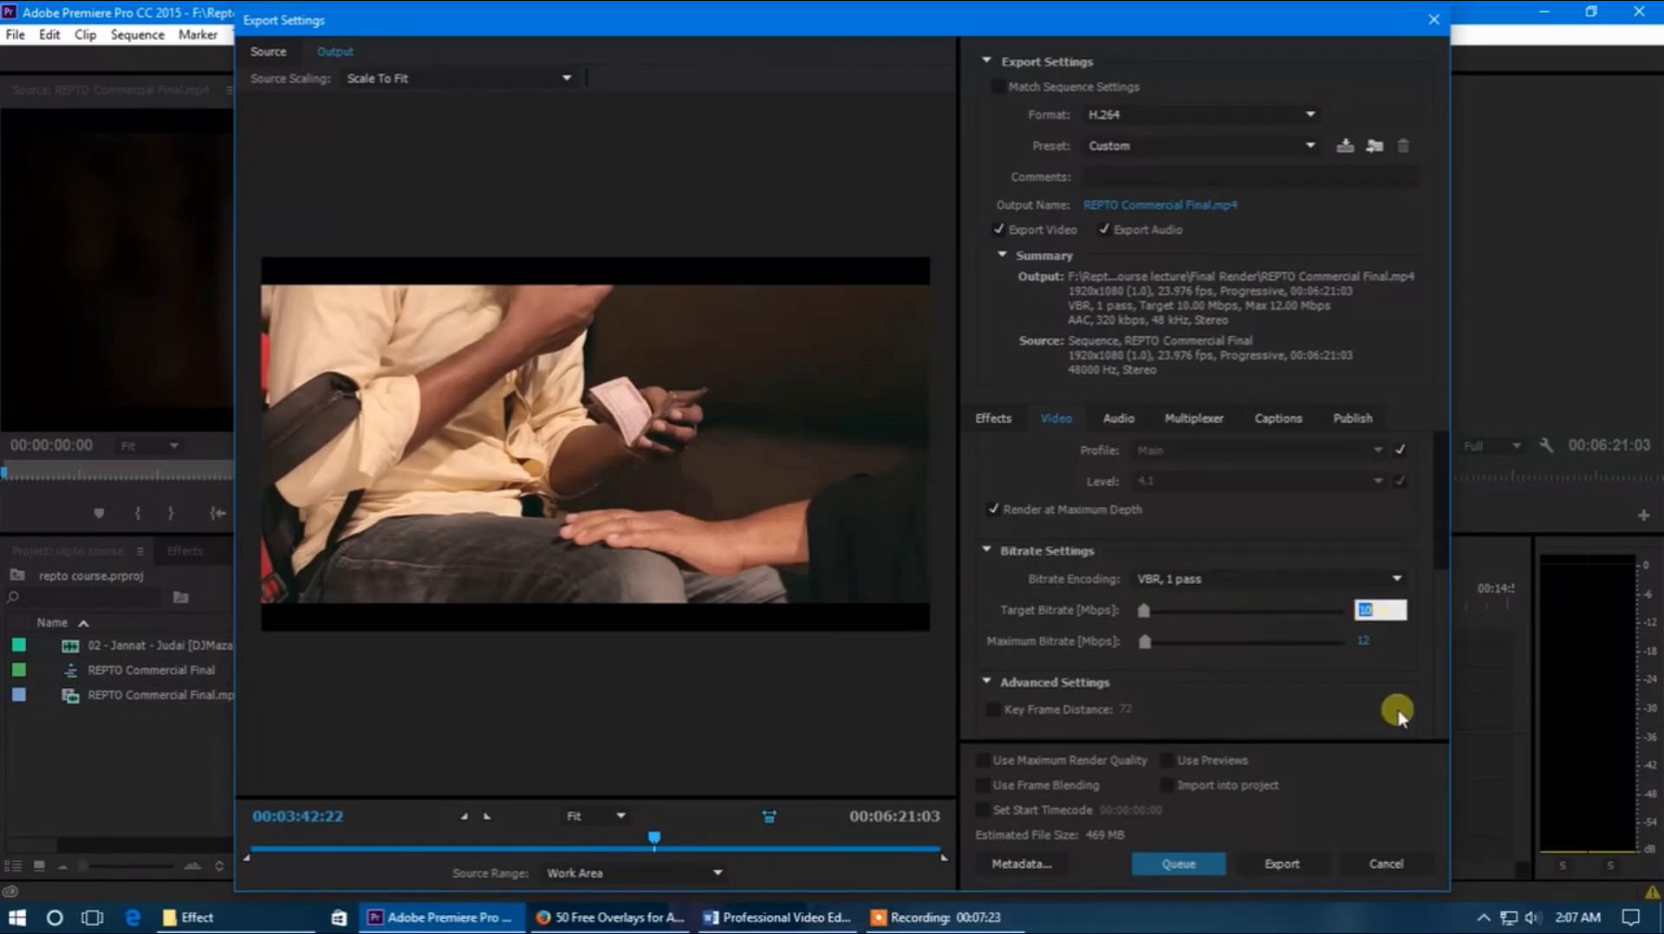
key("Return")
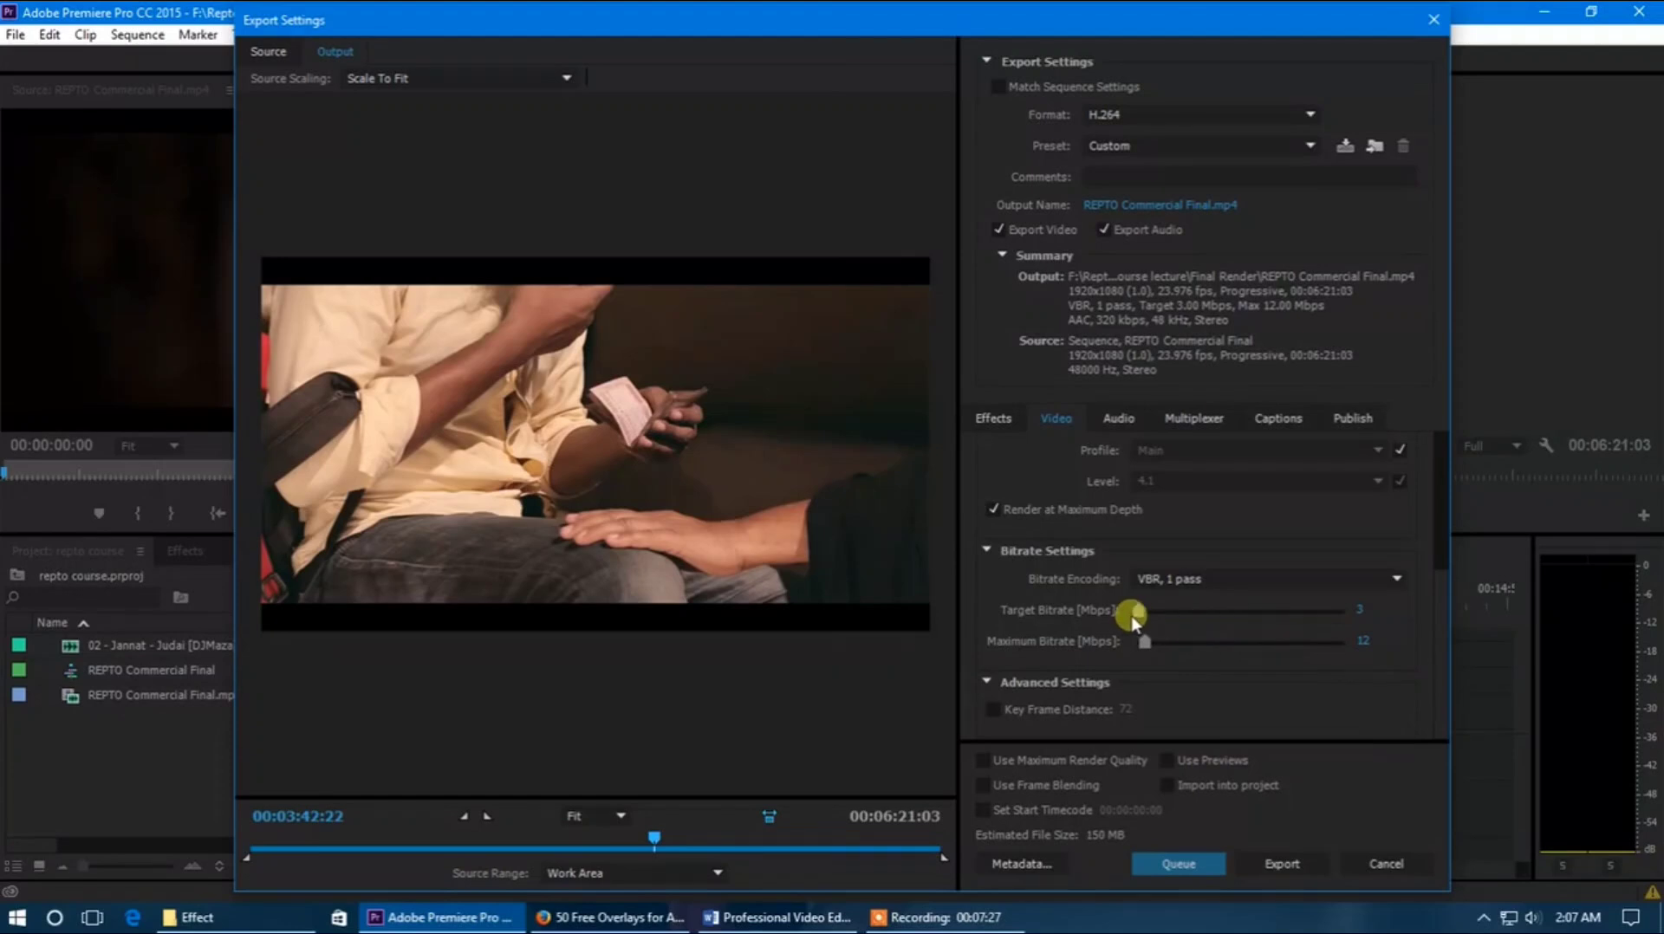
left_click_drag(1138, 613, 1144, 616)
left_click_drag(1140, 621, 1144, 624)
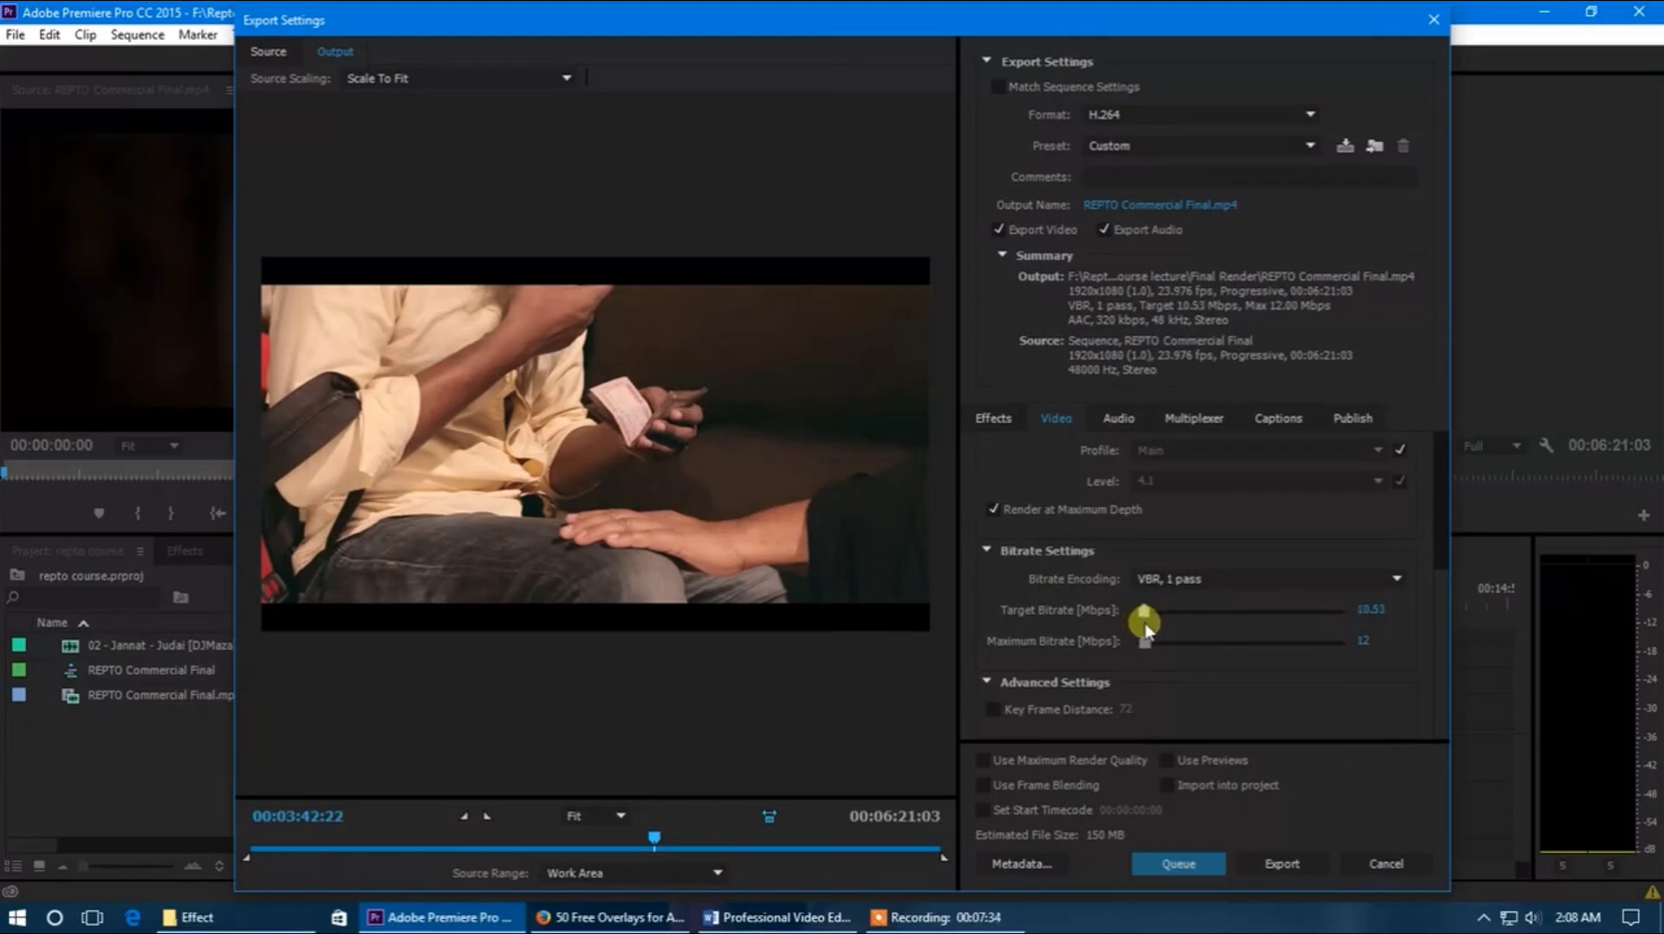
left_click(1370, 642)
left_click_drag(1146, 610, 1172, 611)
left_click_drag(1172, 611, 1140, 612)
Set the target bitrate to 7 Mbps and the maximum bitrate to 9 Mbps
left_click(1373, 612)
type("5")
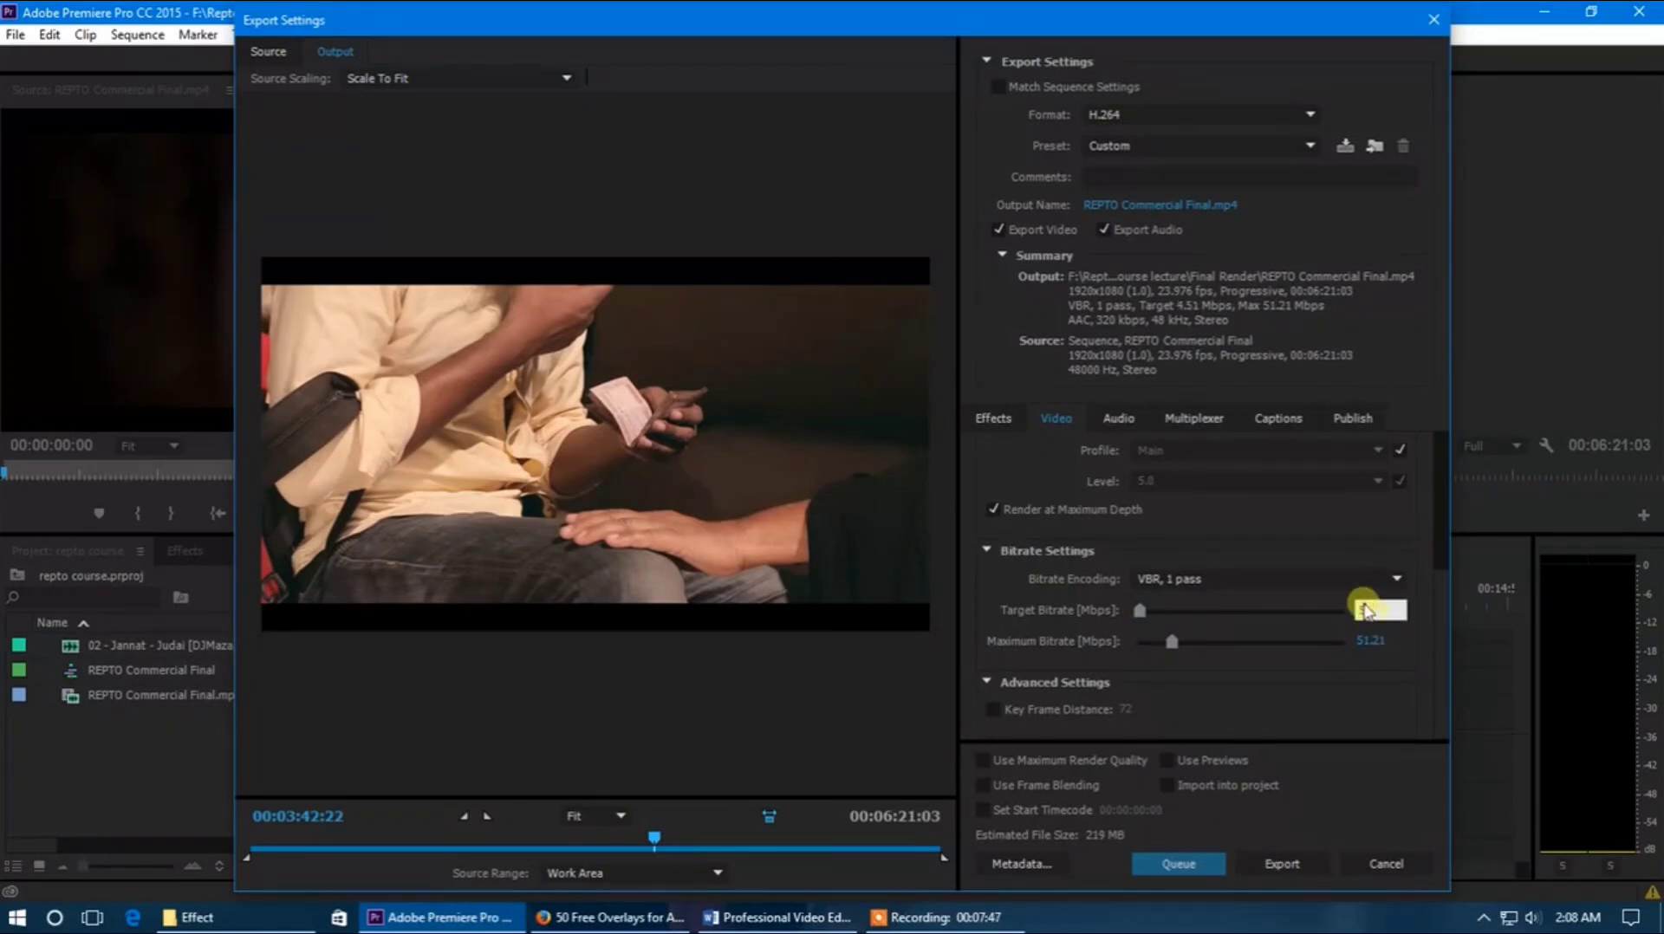
key("Return")
left_click(1360, 612)
key("Return")
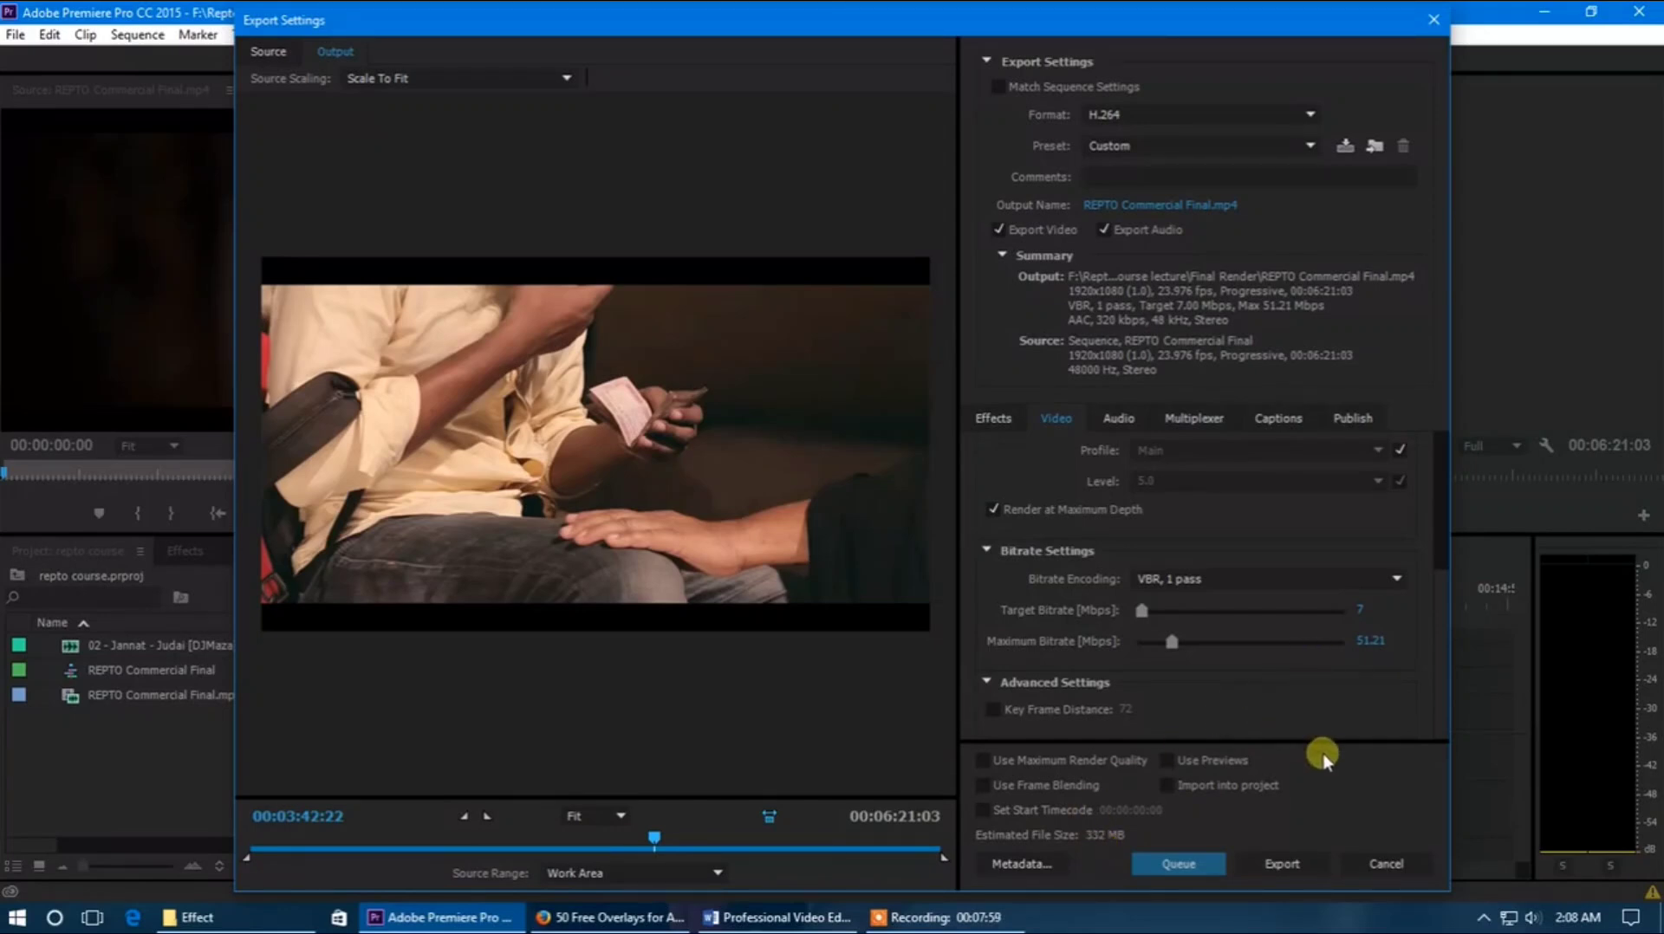
left_click(1373, 641)
key("Return")
scroll(1442, 598, "up", 1)
scroll(1442, 598, "down", 1)
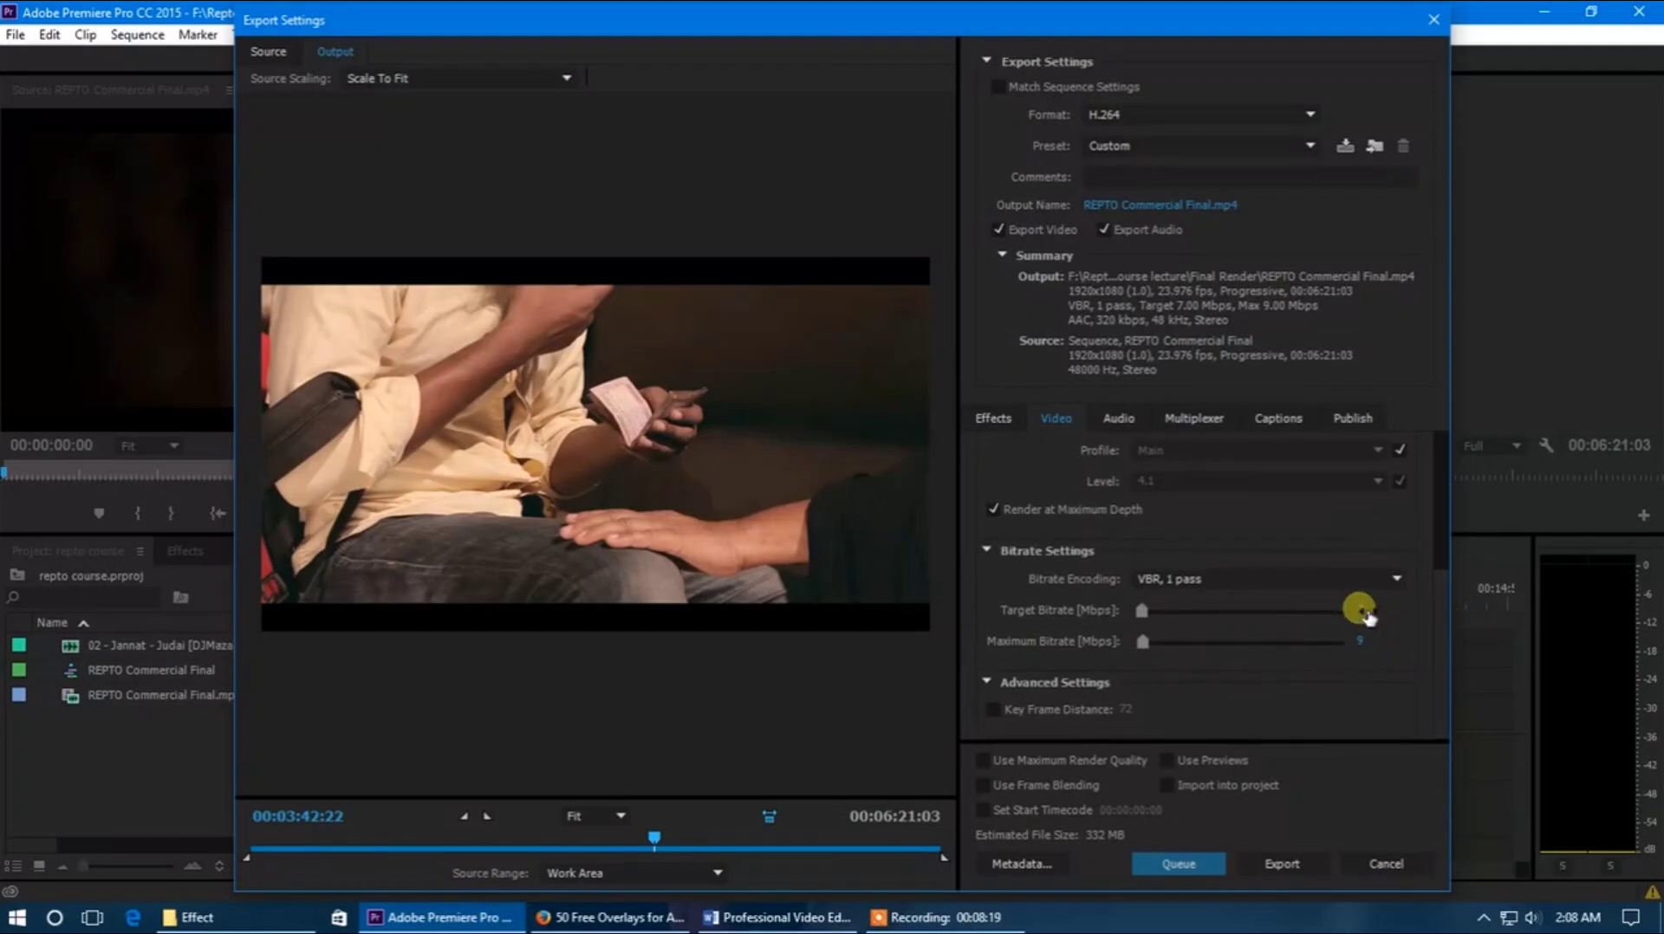
scroll(1438, 609, "up", 1)
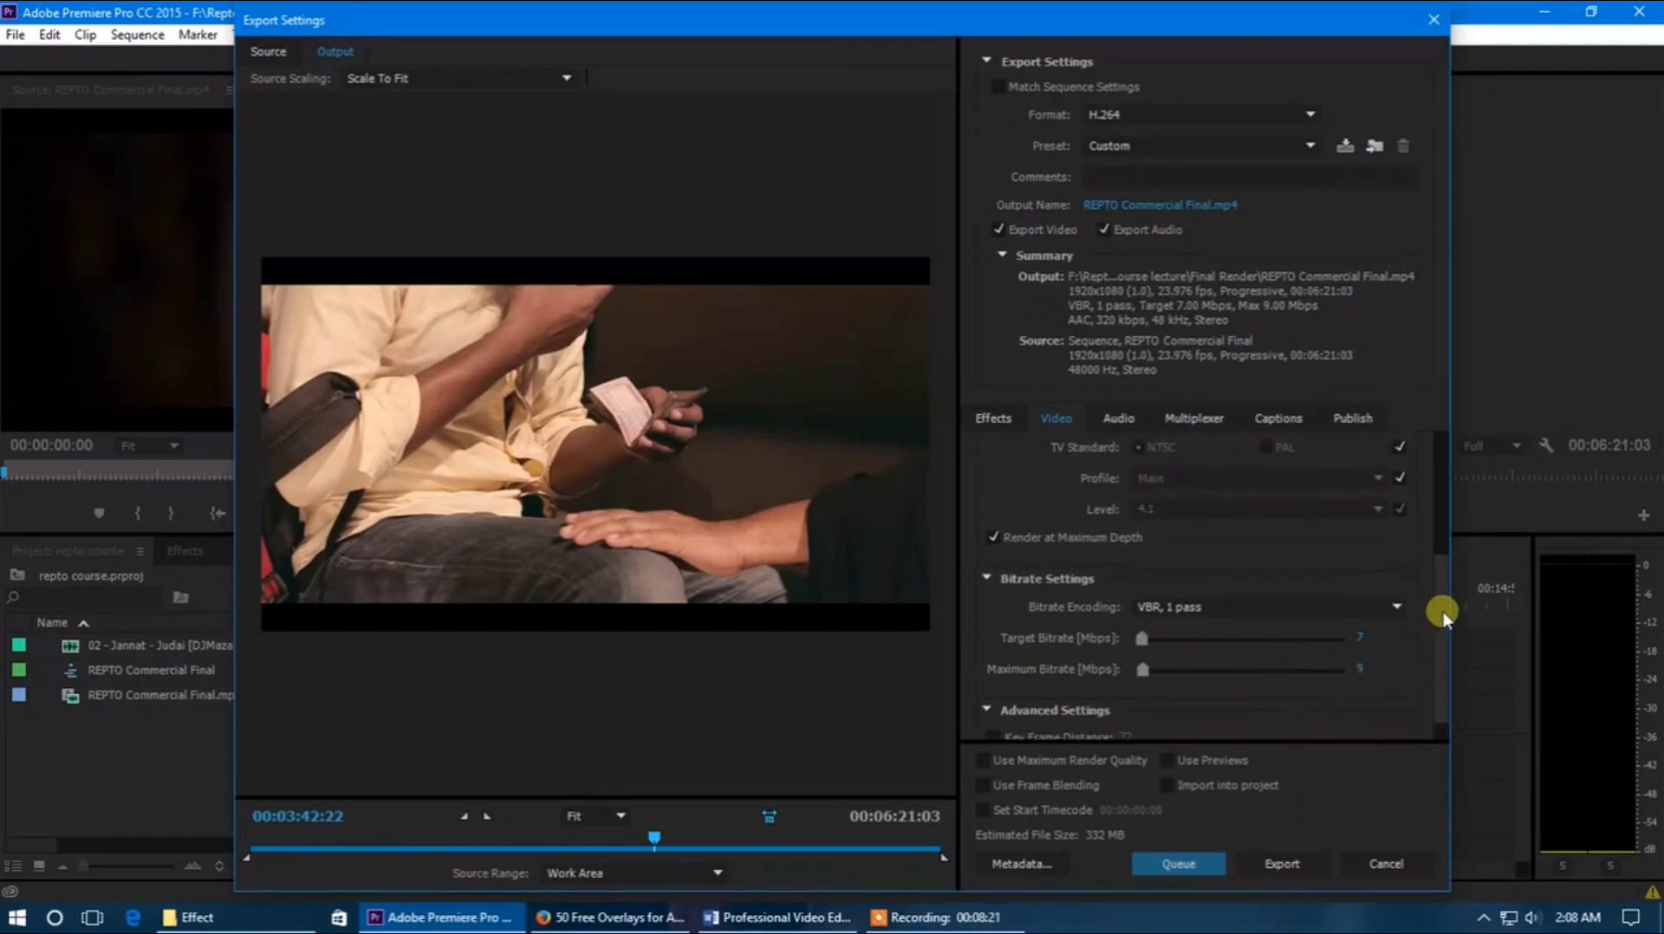
scroll(1436, 632, "down", 1)
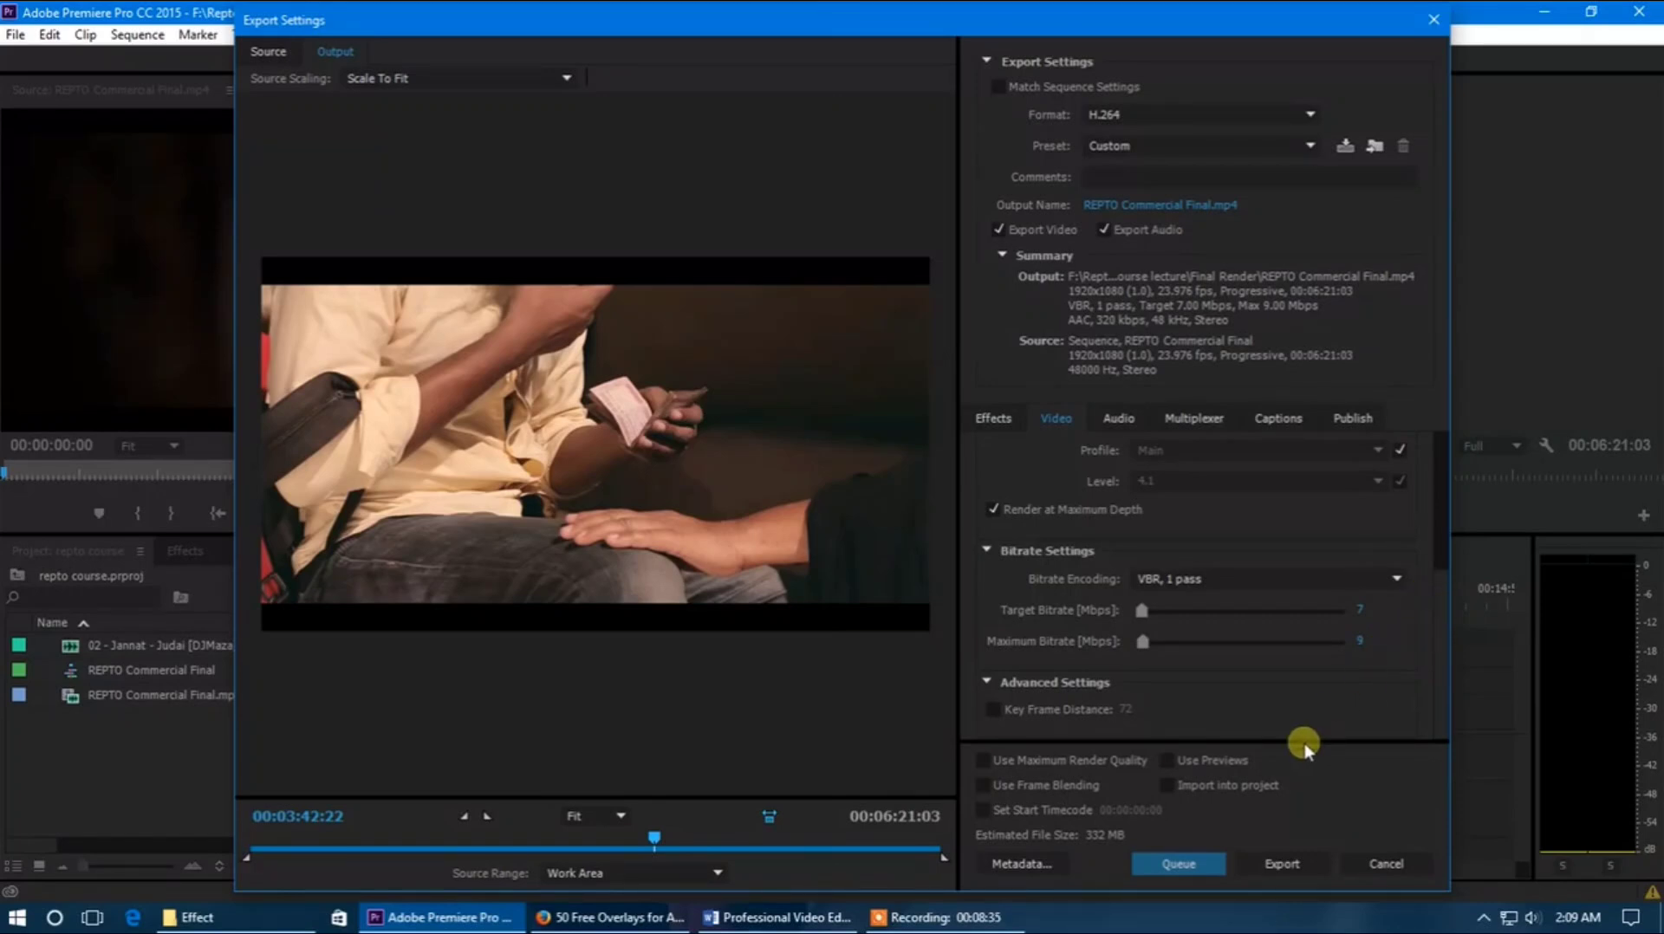
Enable Use Maximum Render Quality for the export
mouse_move(1440, 697)
left_mouse_down()
mouse_move(1442, 642)
mouse_move(1440, 719)
mouse_move(1439, 546)
mouse_move(1448, 678)
left_mouse_up()
mouse_move(1441, 668)
left_mouse_down()
mouse_move(1441, 557)
mouse_move(1433, 693)
left_mouse_up()
left_click(982, 761)
Examine the export's audio, multiplexer, captions and publishing settings
left_click(1119, 418)
left_click(1192, 418)
left_click(1279, 417)
left_click(1340, 422)
left_click(1189, 417)
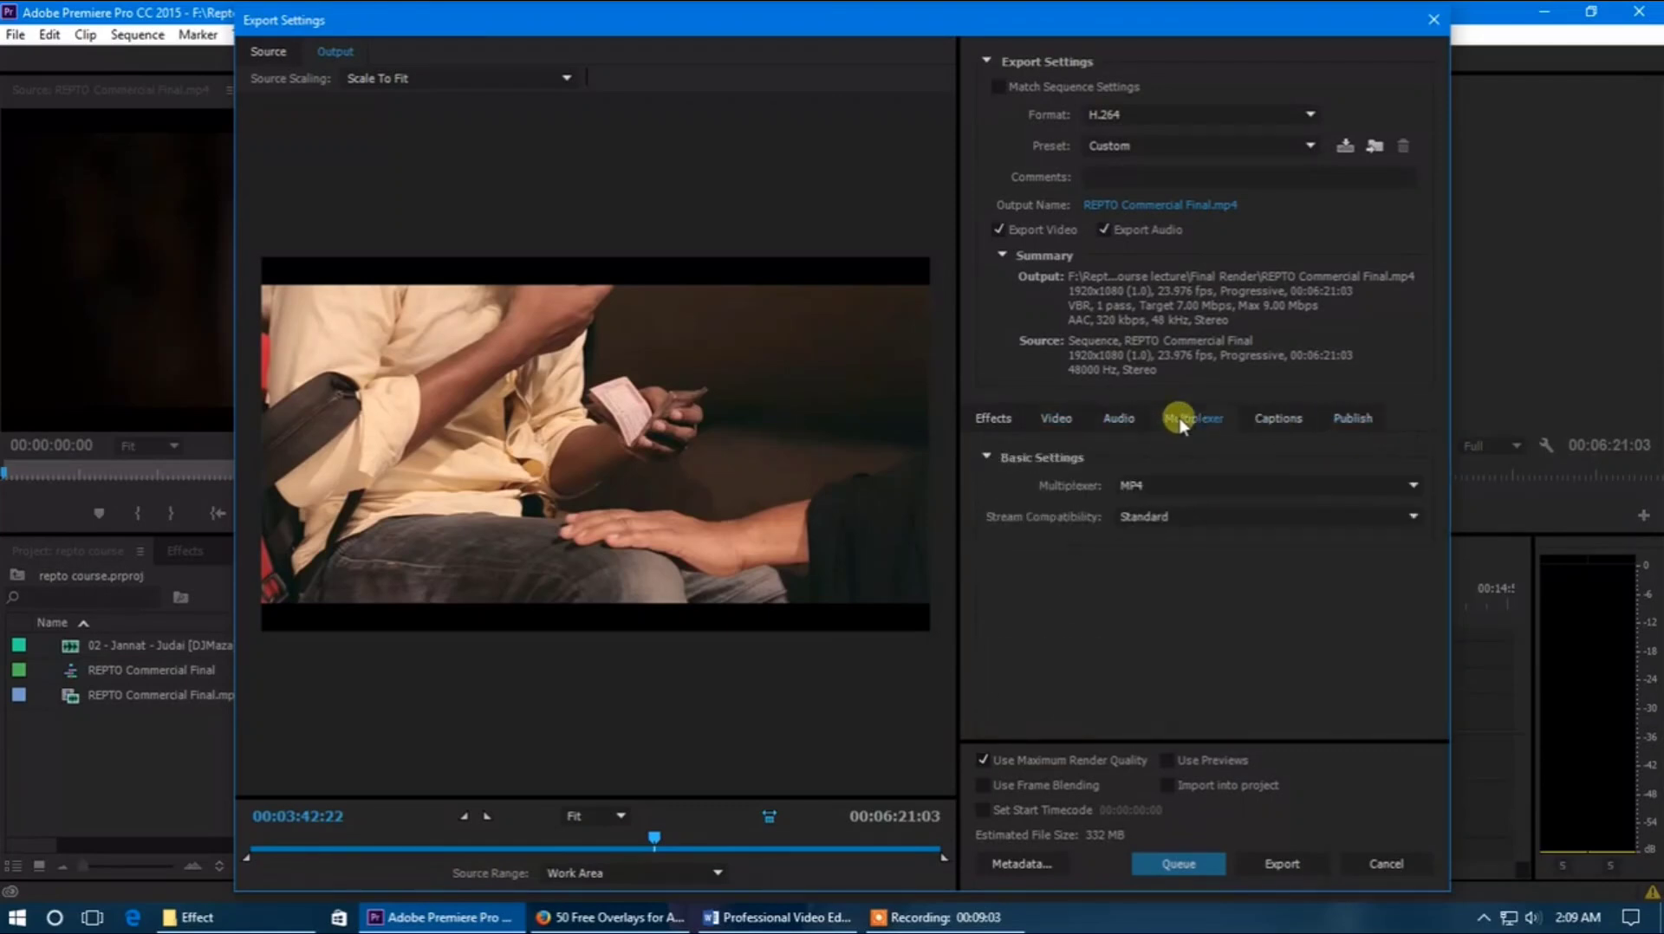
left_click(1116, 418)
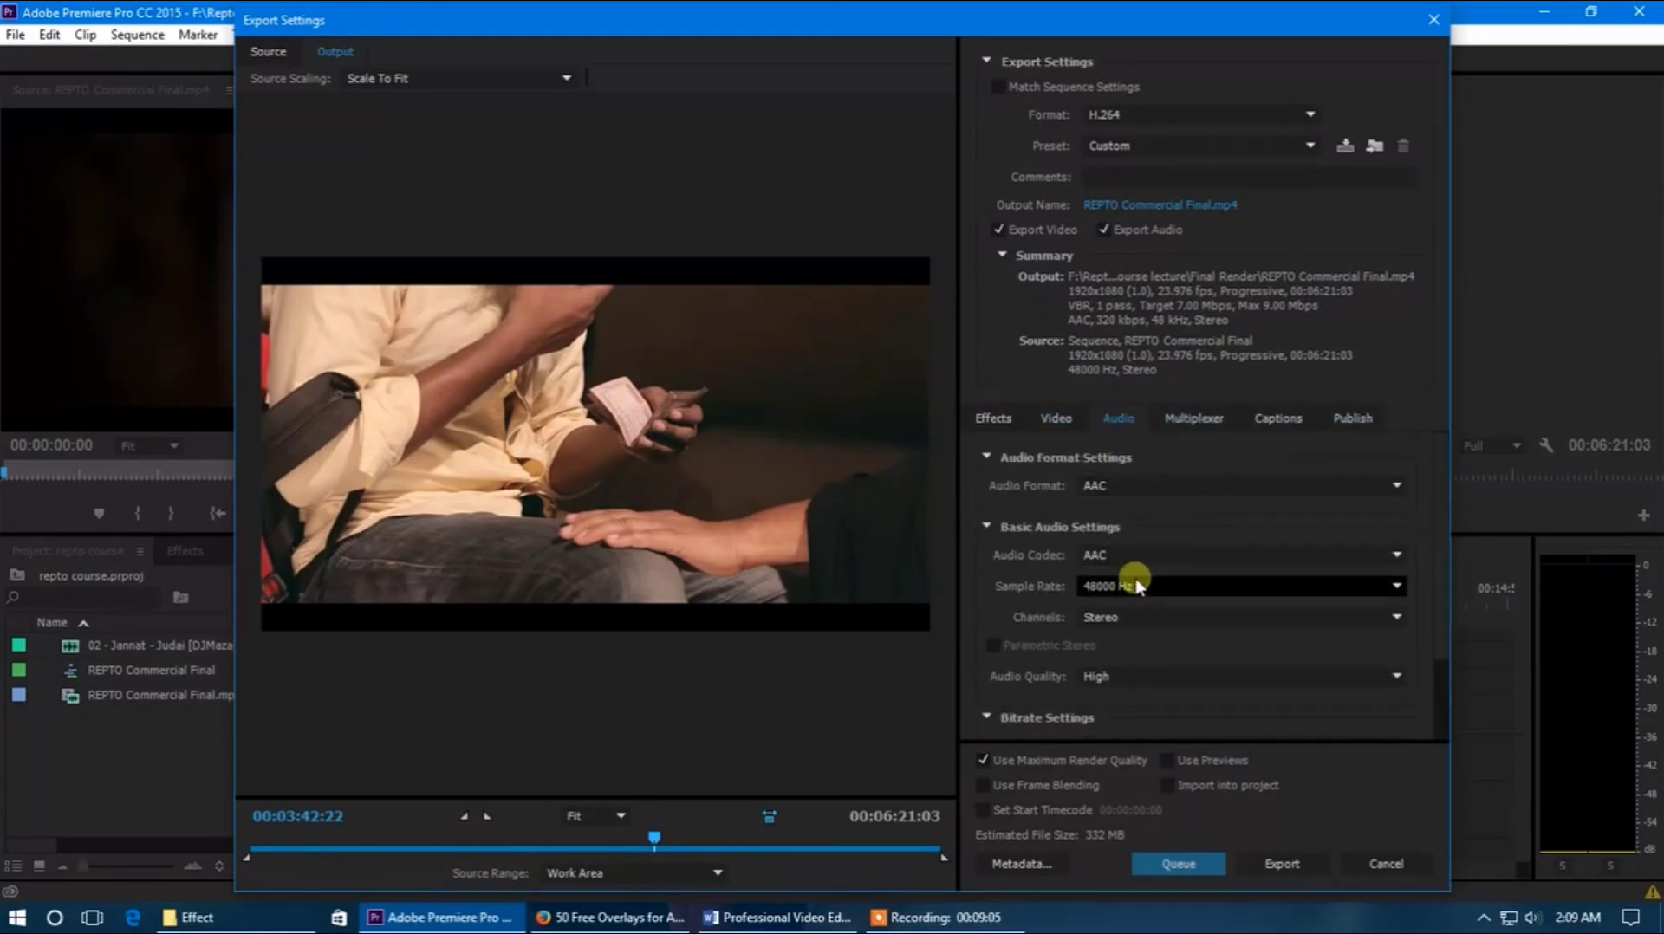
scroll(1149, 629, "down", 2)
left_click(1201, 418)
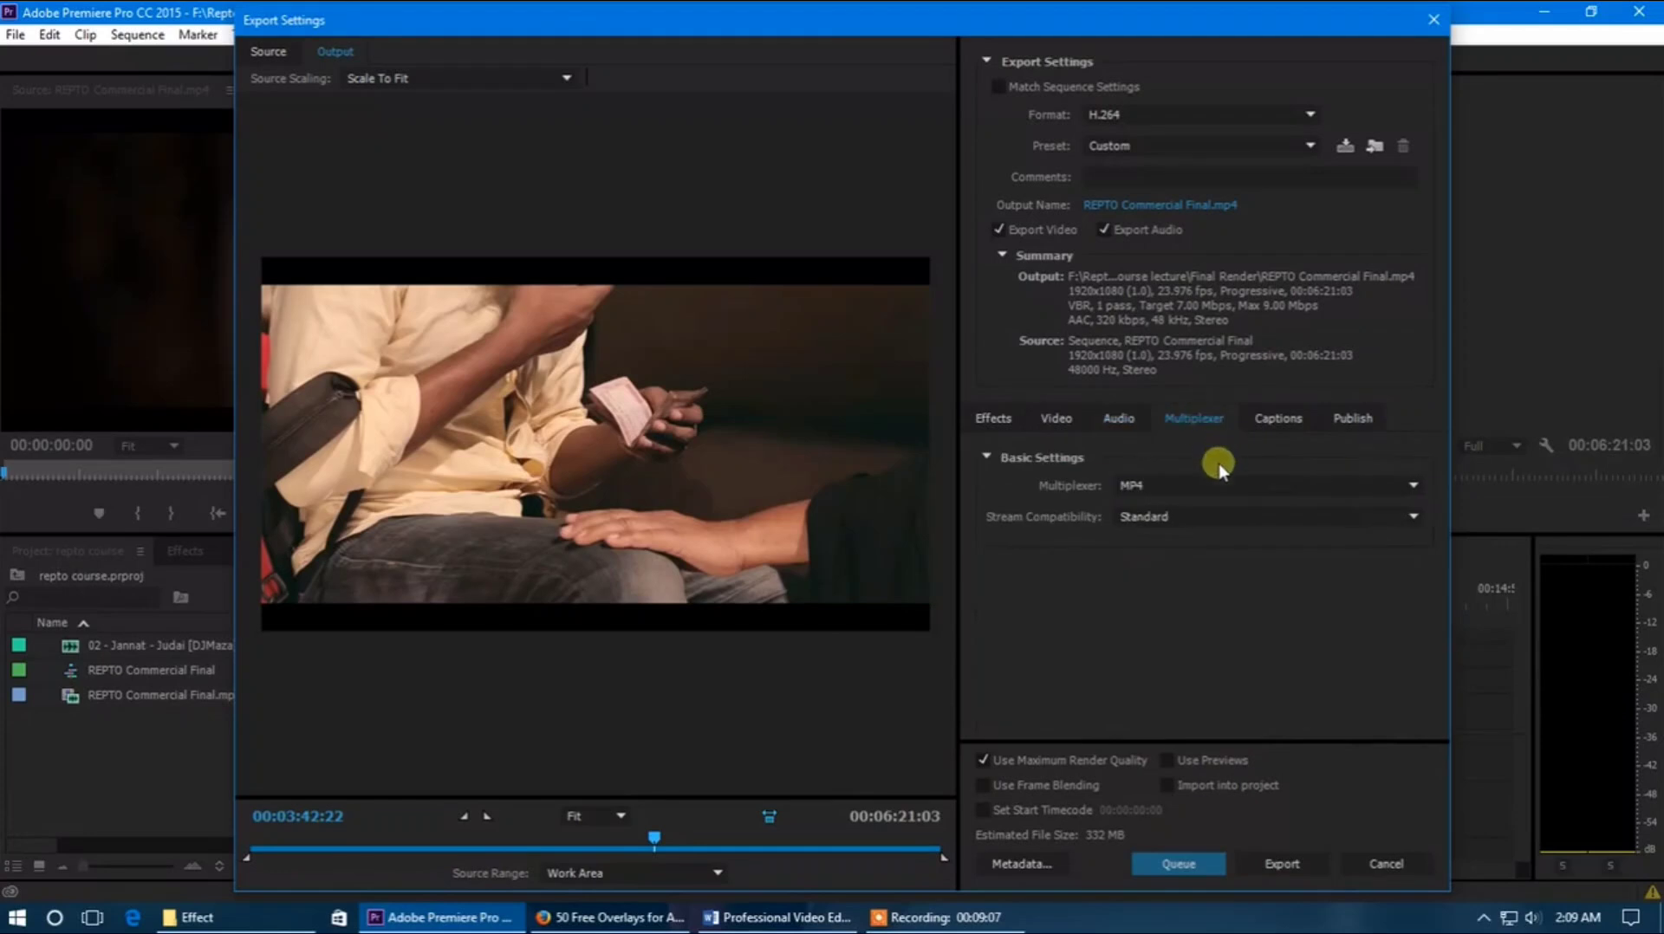
left_click(1279, 419)
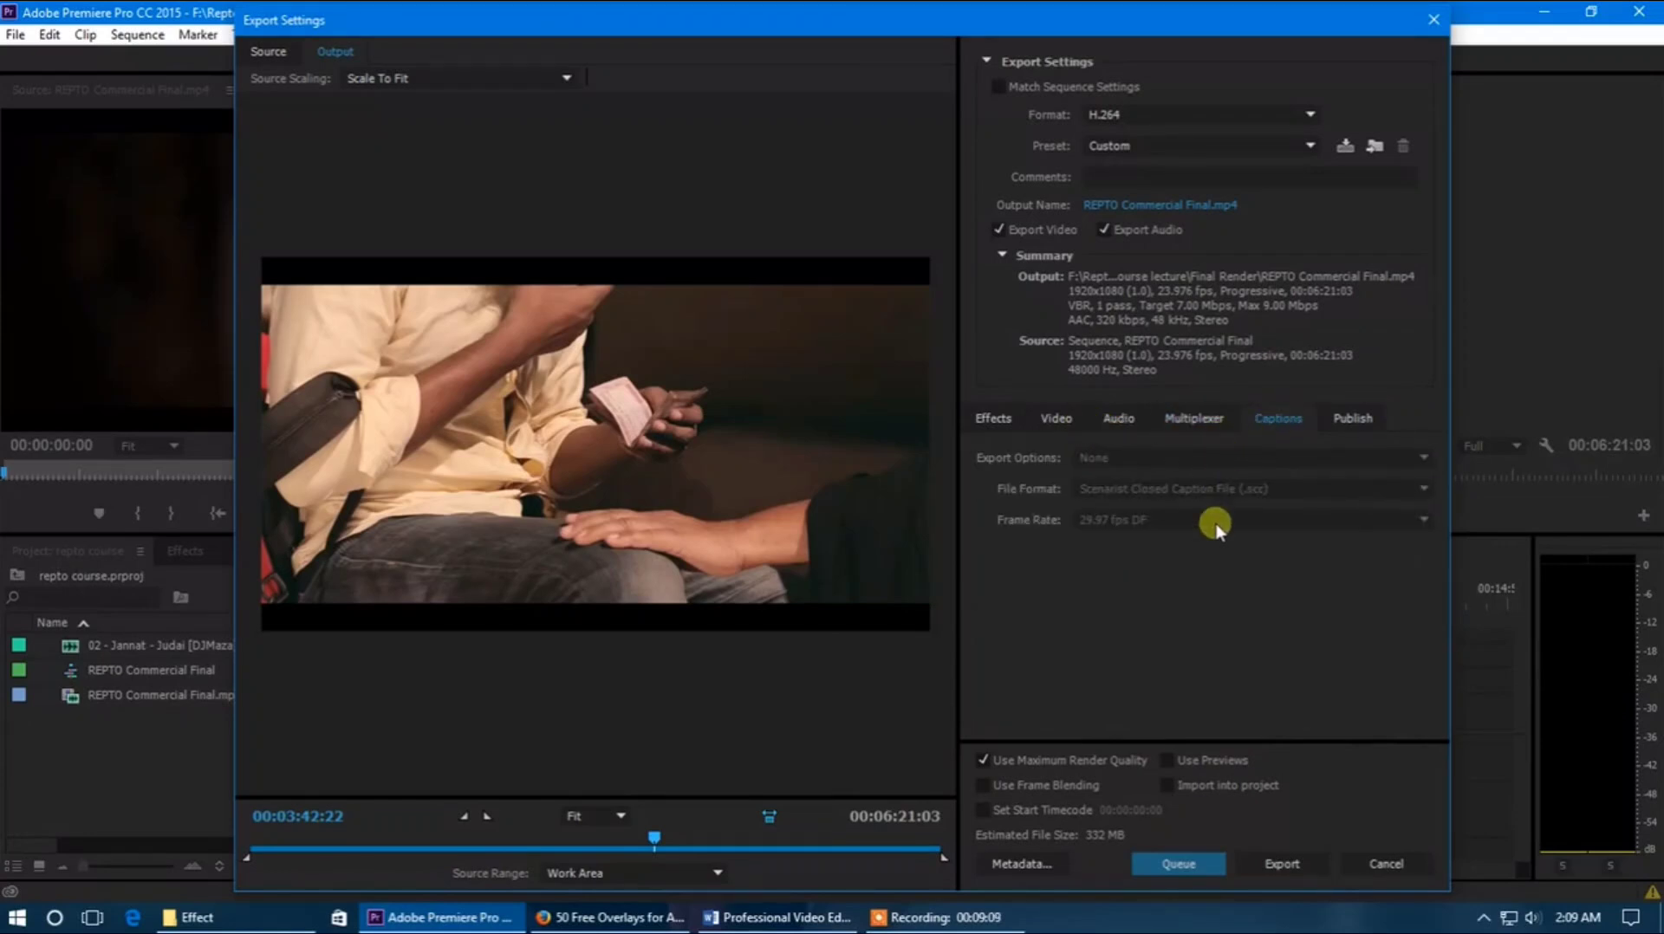
left_click(1350, 423)
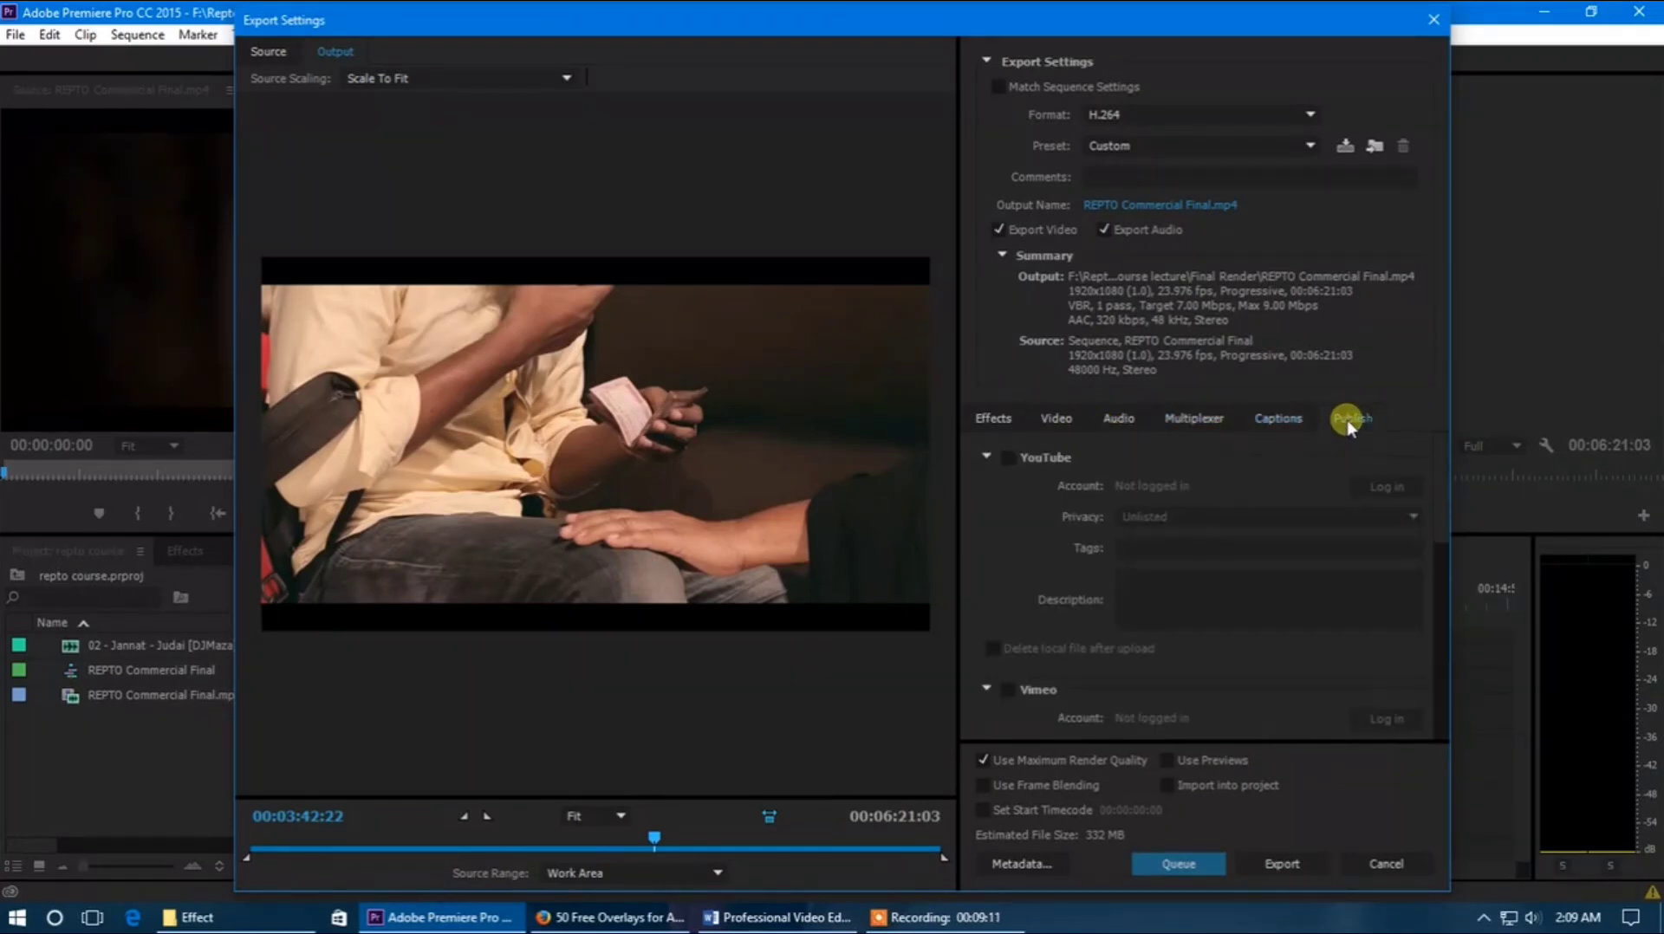
Try enabling YouTube publishing, turn it off again, and return to the video settings
left_click(1009, 457)
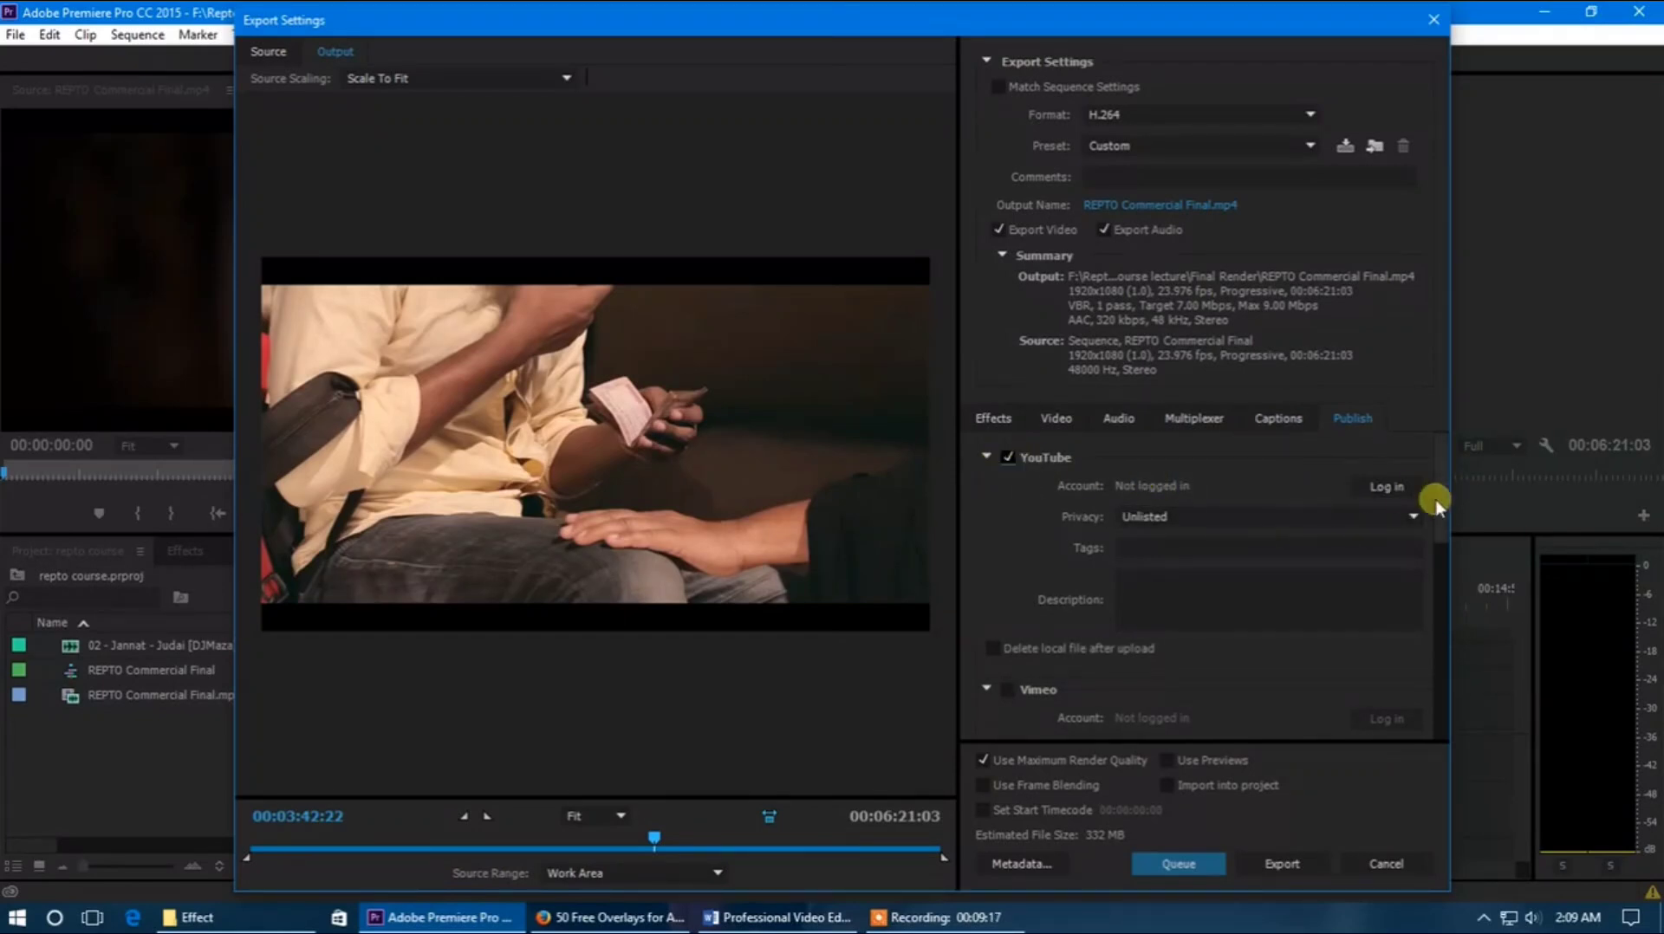
left_click(1008, 458)
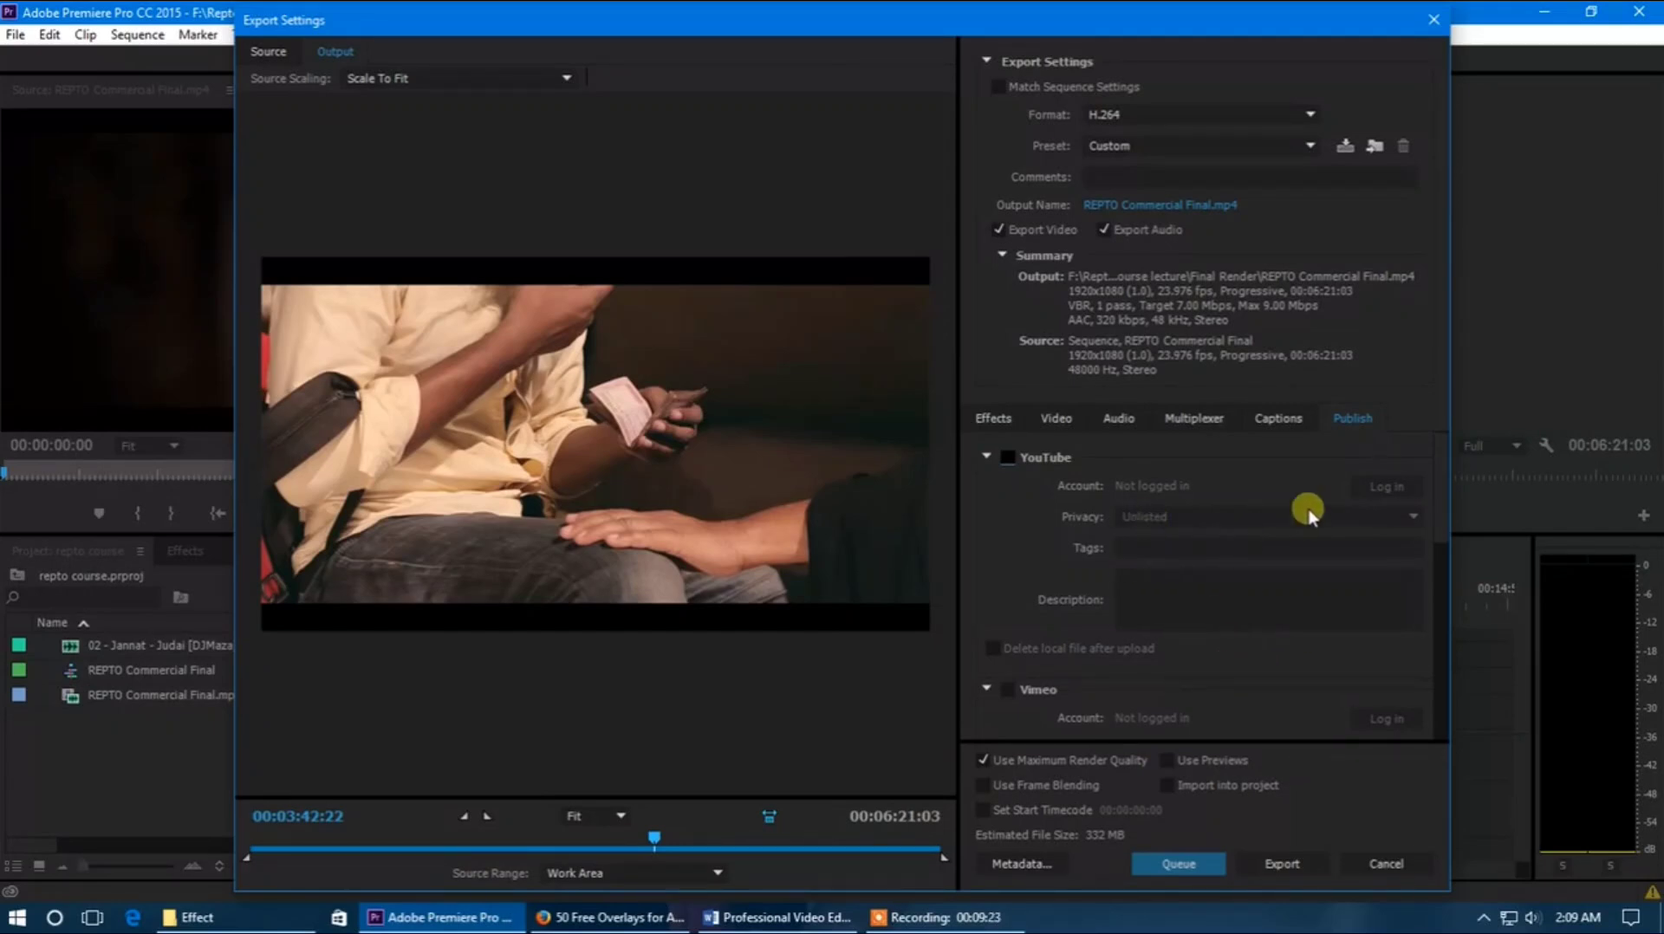
left_click(1068, 425)
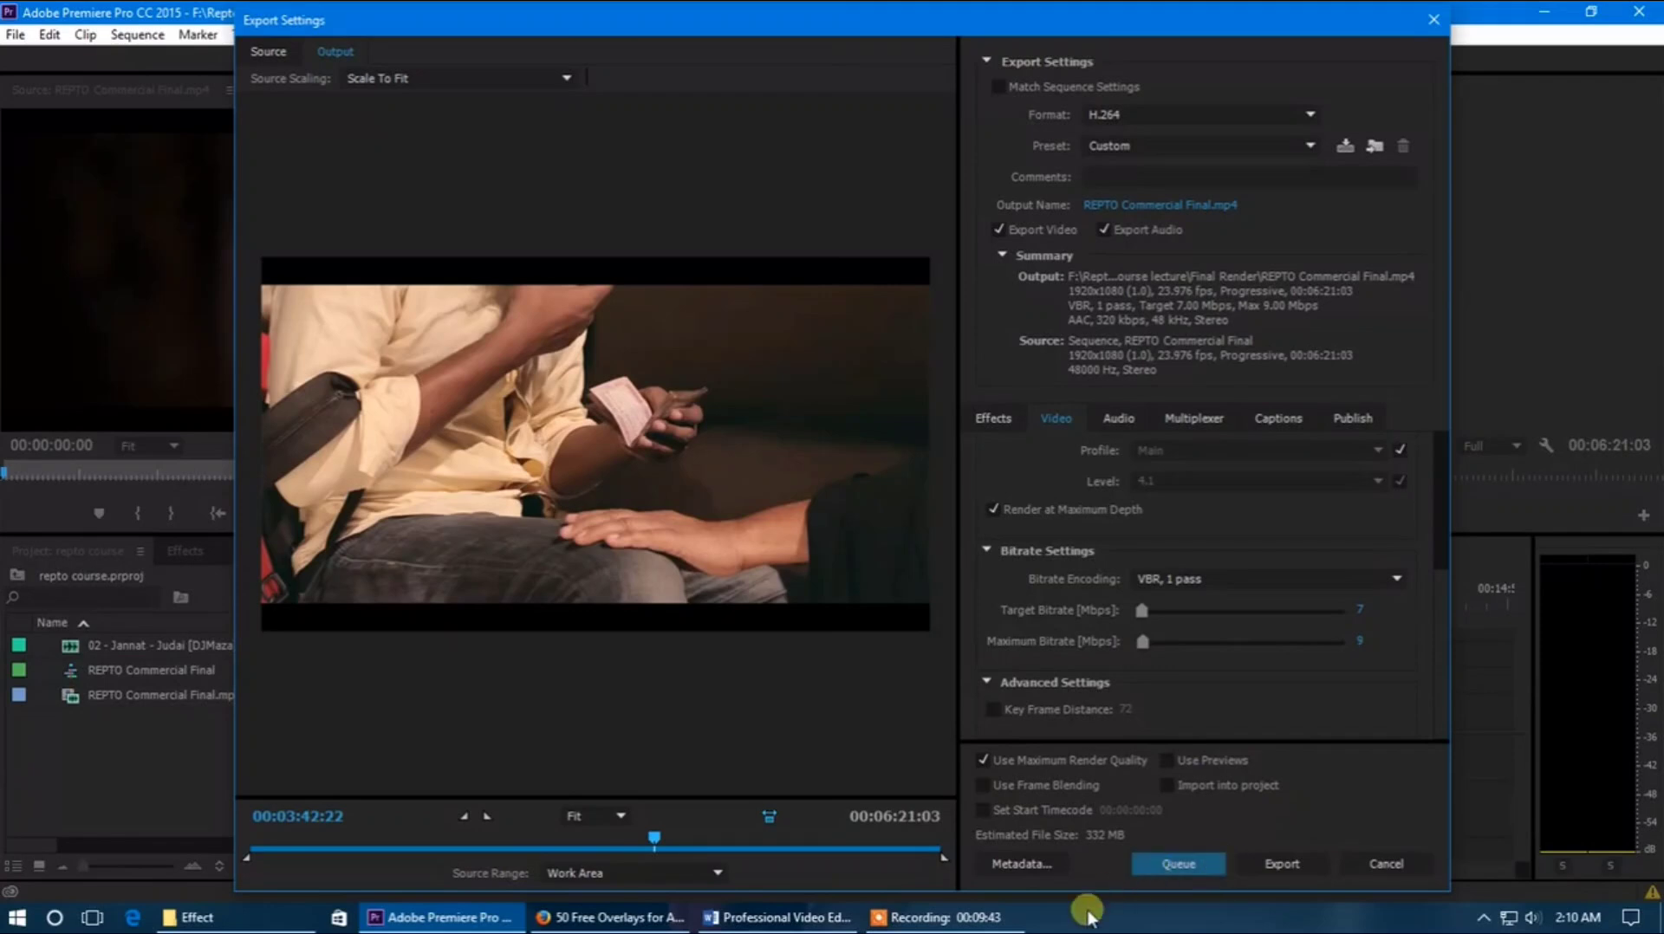
mouse_move(995, 926)
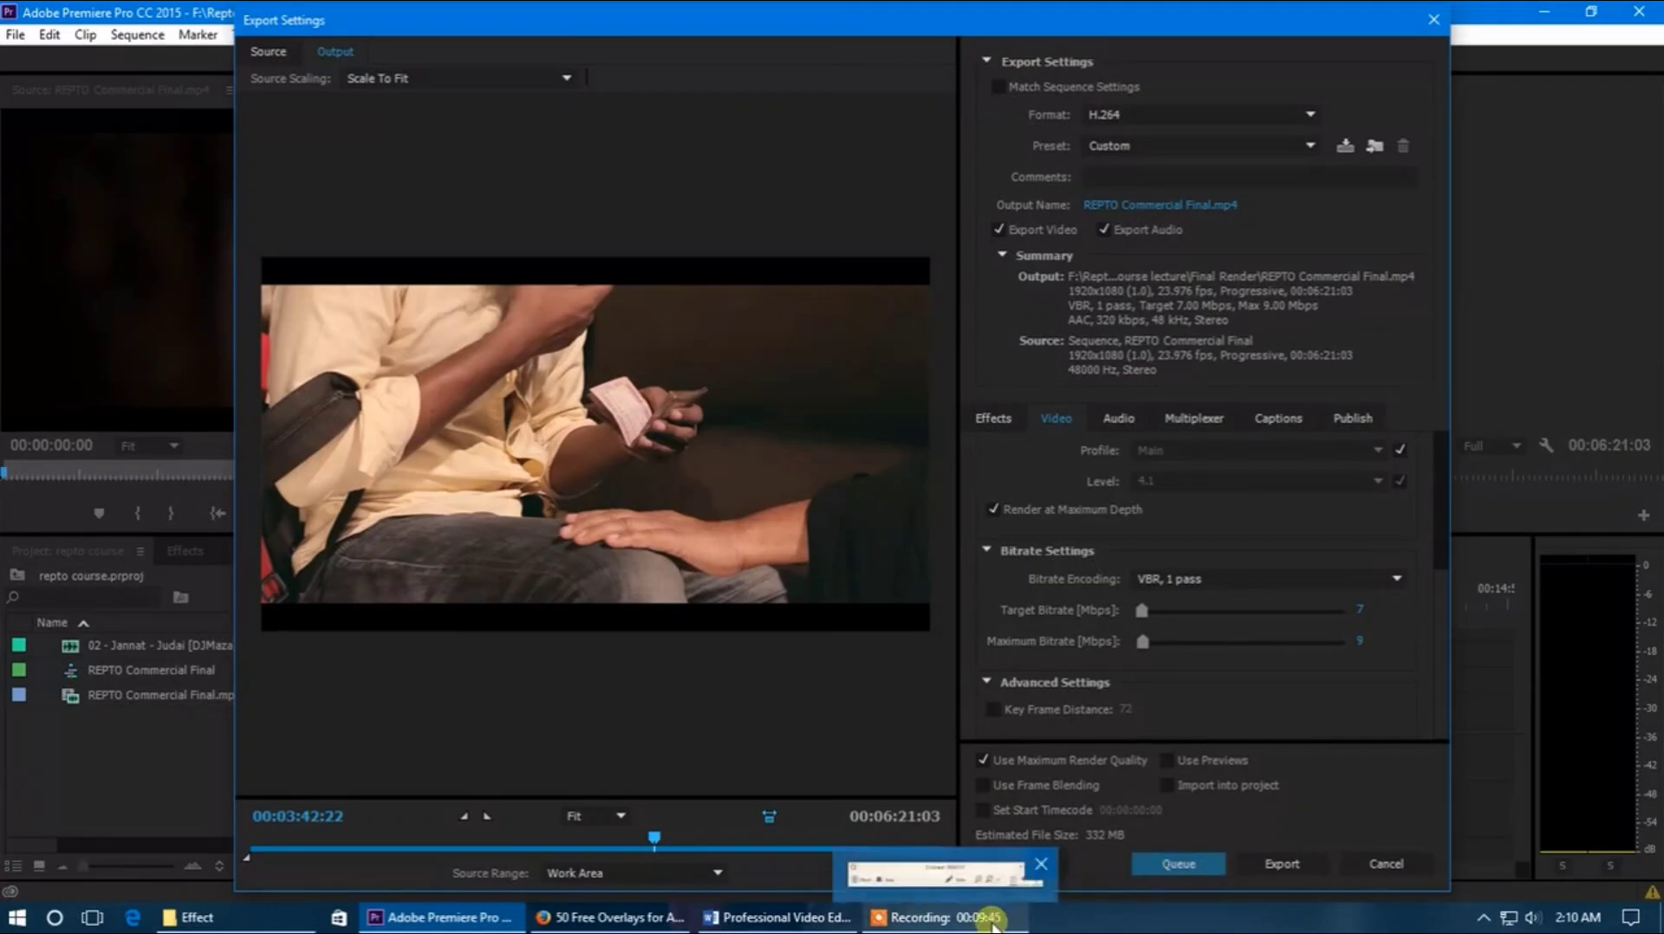